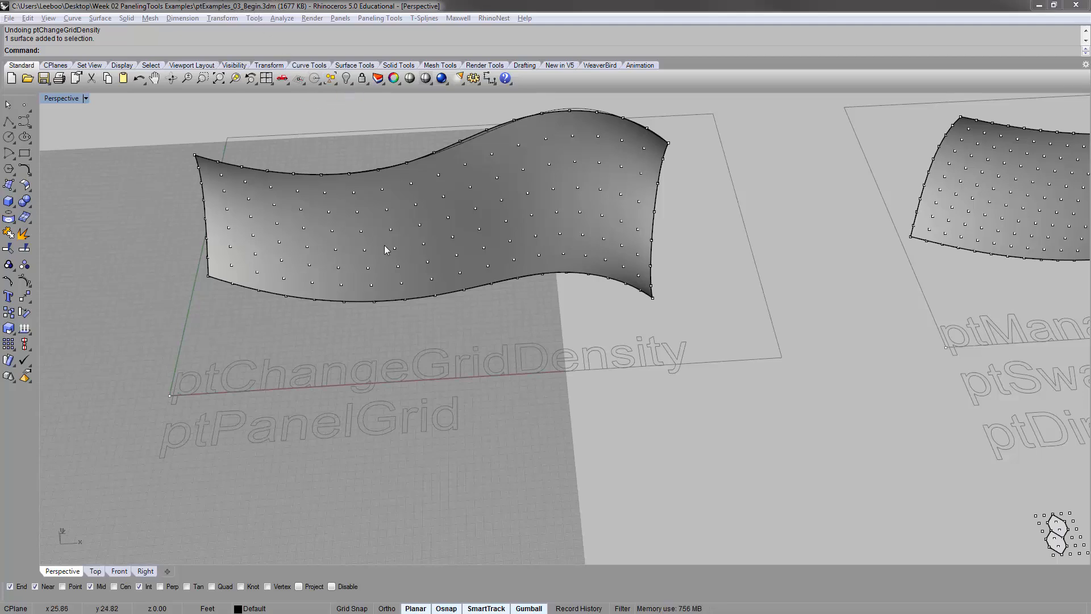
shift+right_drag(384, 244, 500, 272)
scroll(383, 273, down, 14)
scroll(455, 282, up, 13)
scroll(357, 282, up, 2)
shift+right_drag(357, 282, 338, 380)
scroll(376, 278, up, 4)
scroll(363, 308, down, 4)
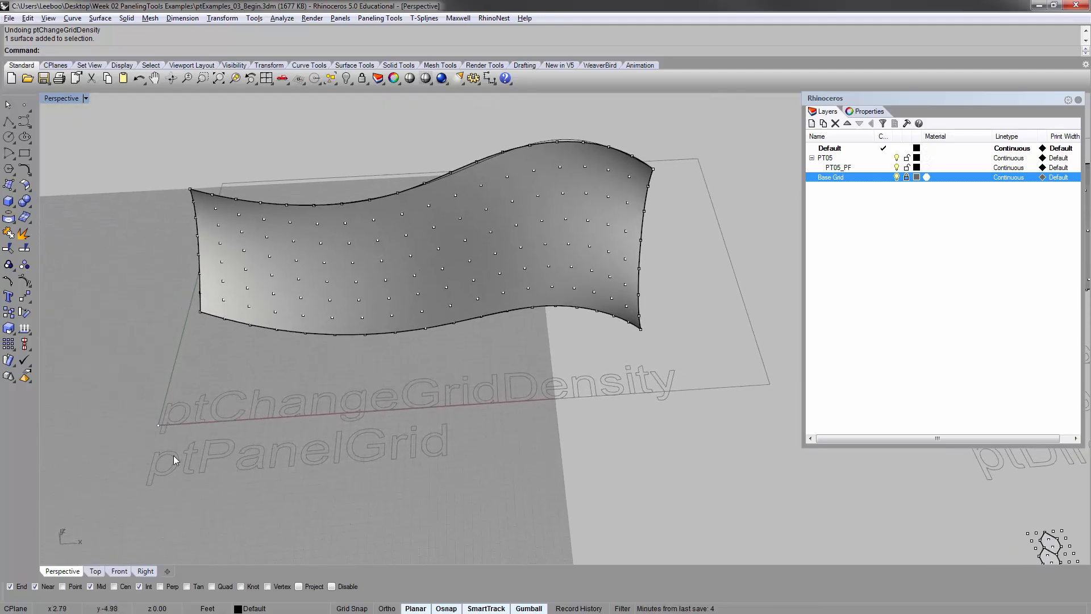
Run ptPanelGrid on the point grid of the wavy surface above the ptChangeGridDensity label, using that surface as the base
text(PtPa)
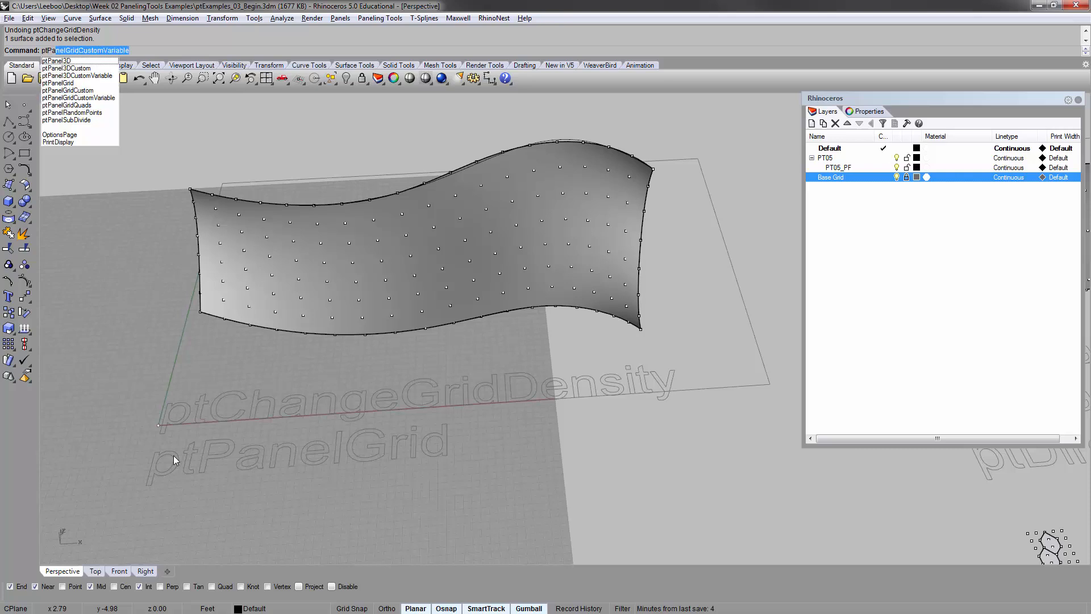
click(93, 83)
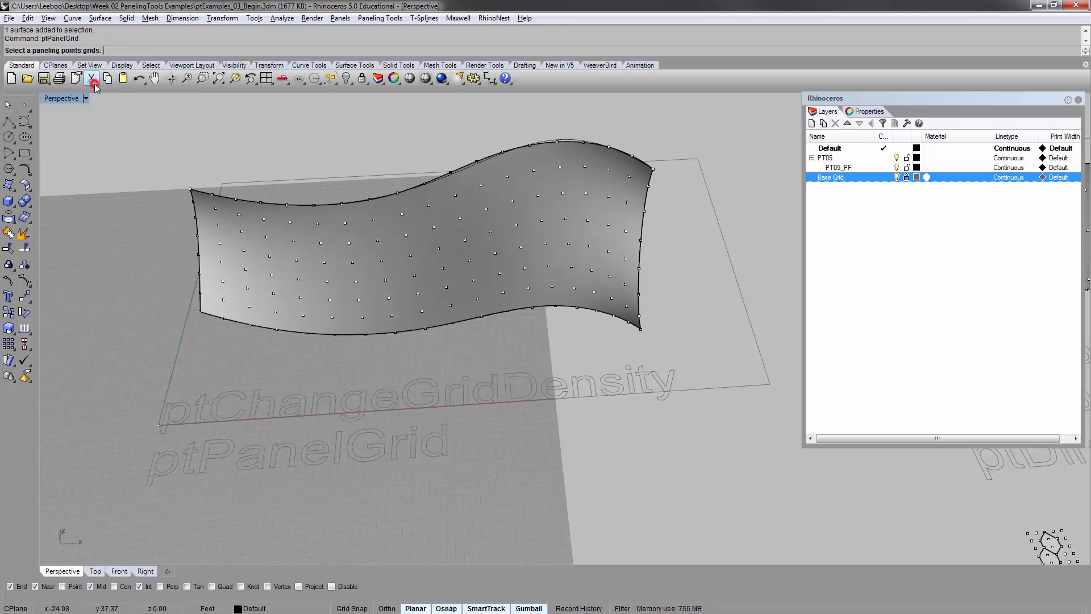
click(347, 225)
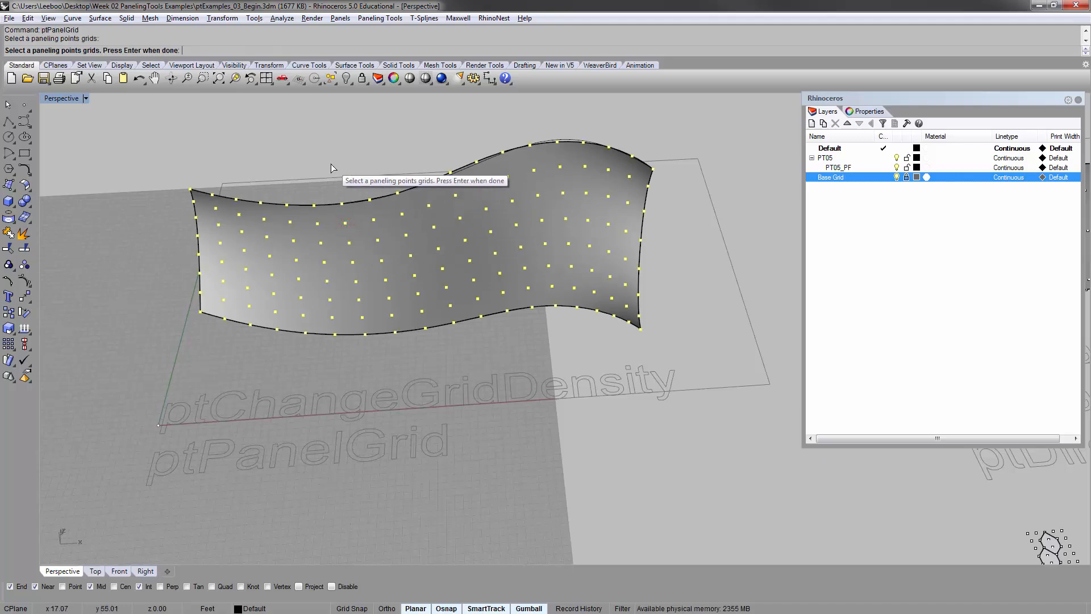
key(Return)
click(340, 216)
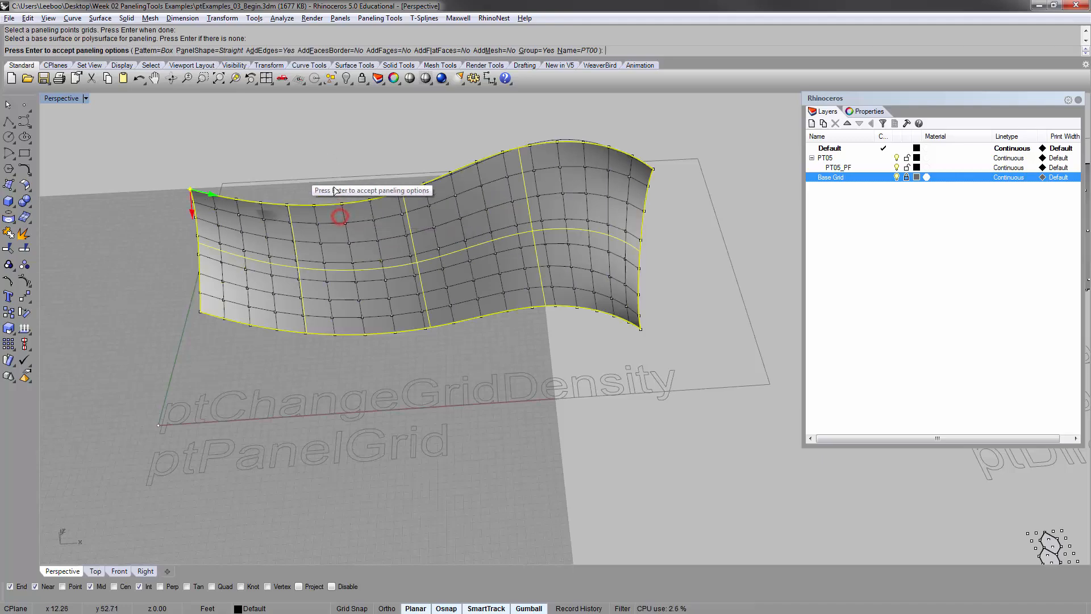
right_drag(335, 191, 365, 251)
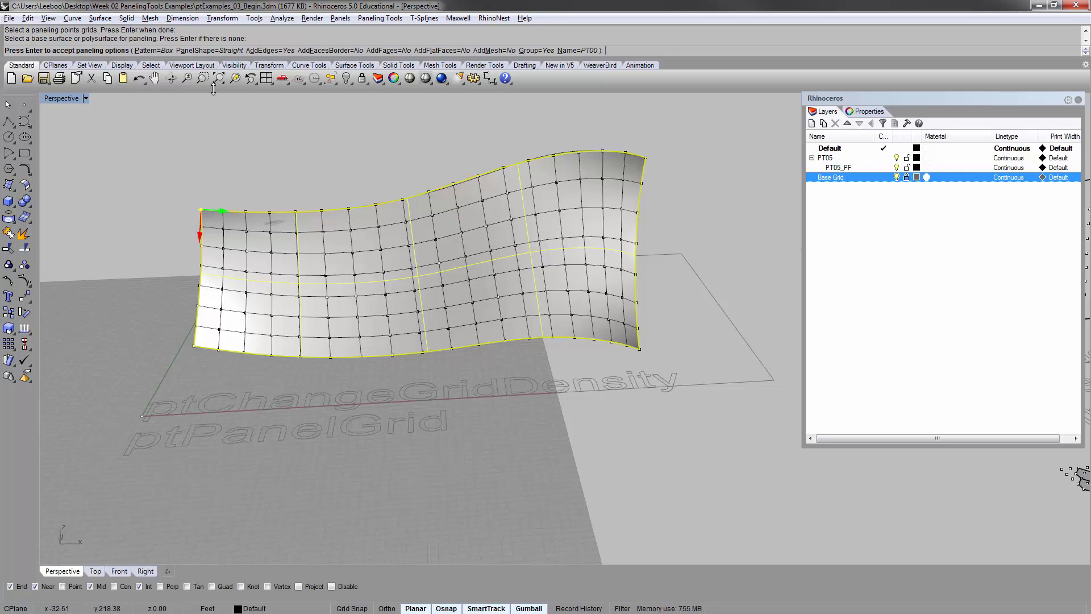
Preview the Box, BoxX and Triangular panel patterns on the surface
click(162, 51)
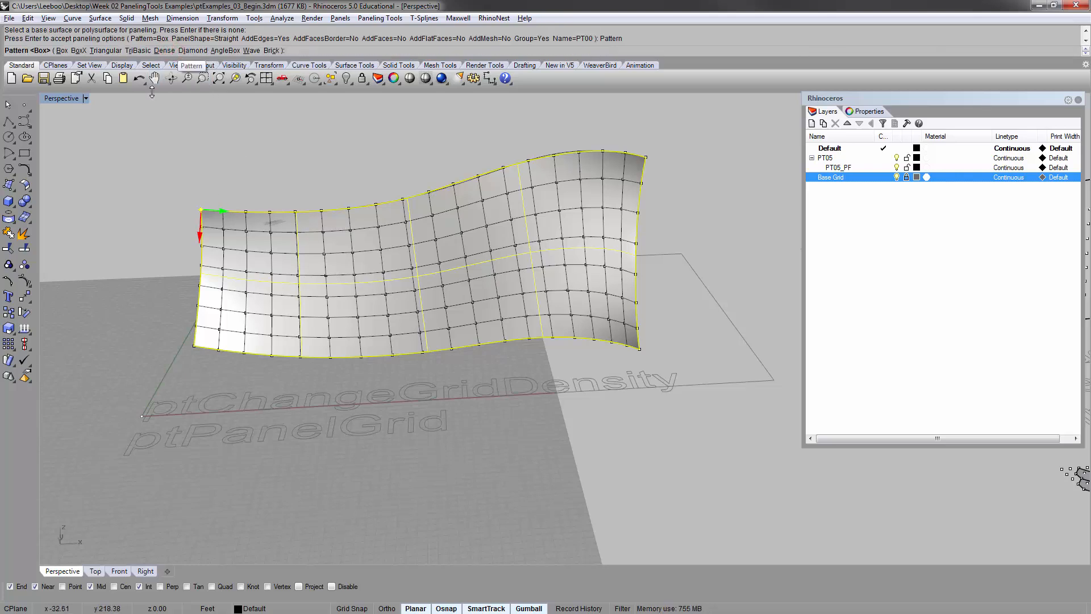
click(62, 51)
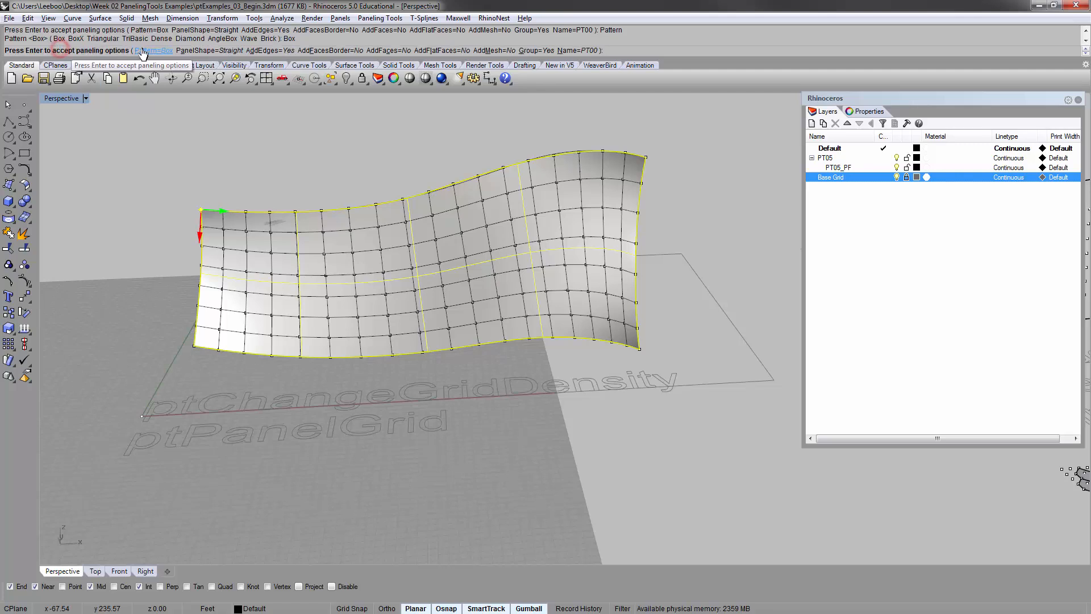
click(142, 50)
click(77, 50)
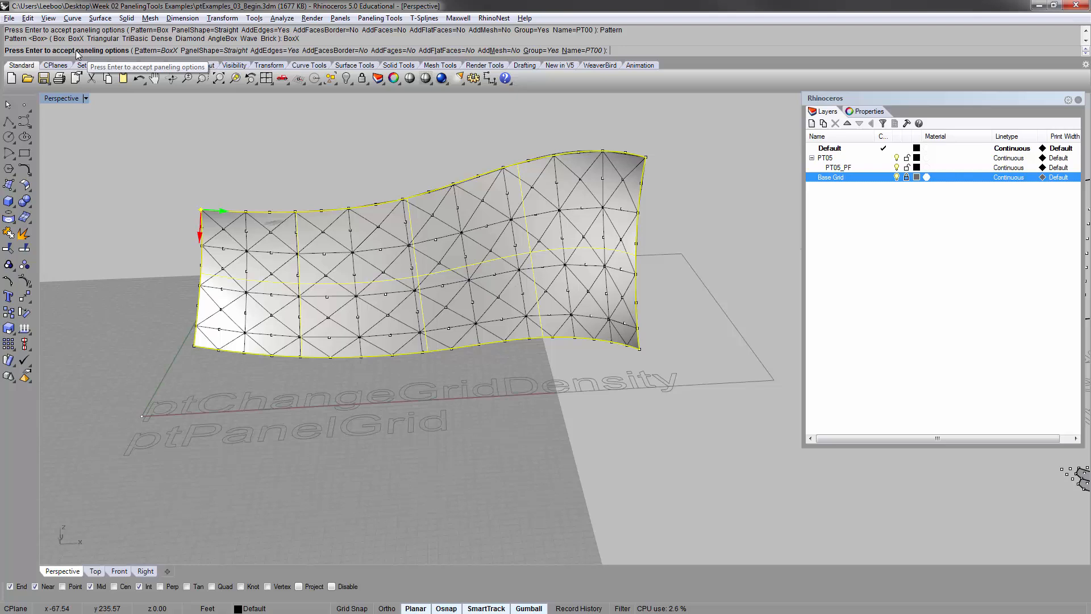
click(143, 51)
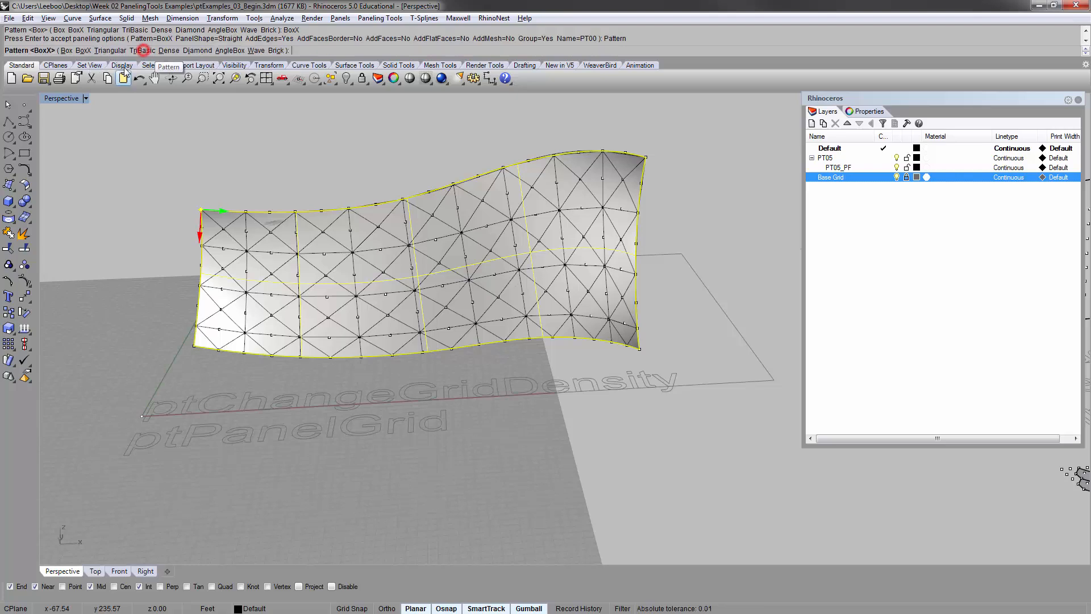
click(107, 51)
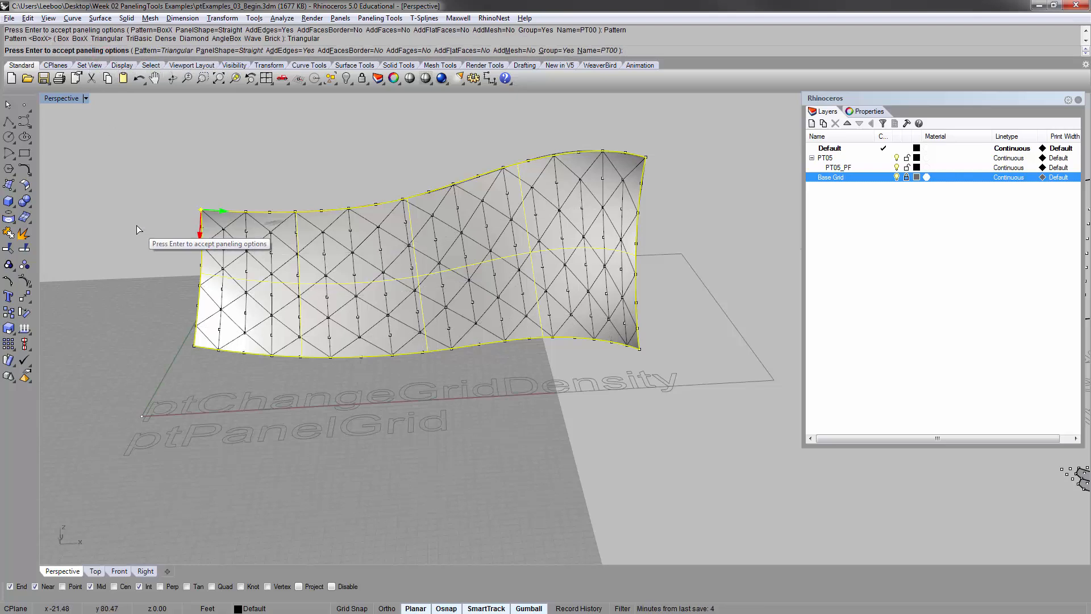
Preview the TriBasic, Dense and Diamond panel patterns on the surface
click(156, 50)
click(158, 51)
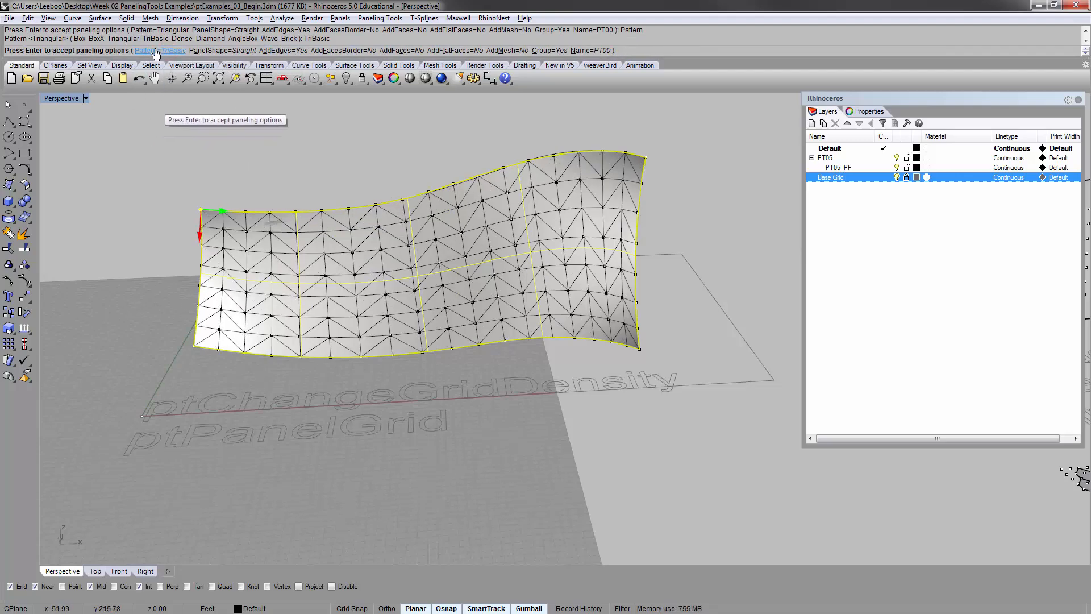
click(155, 50)
click(178, 50)
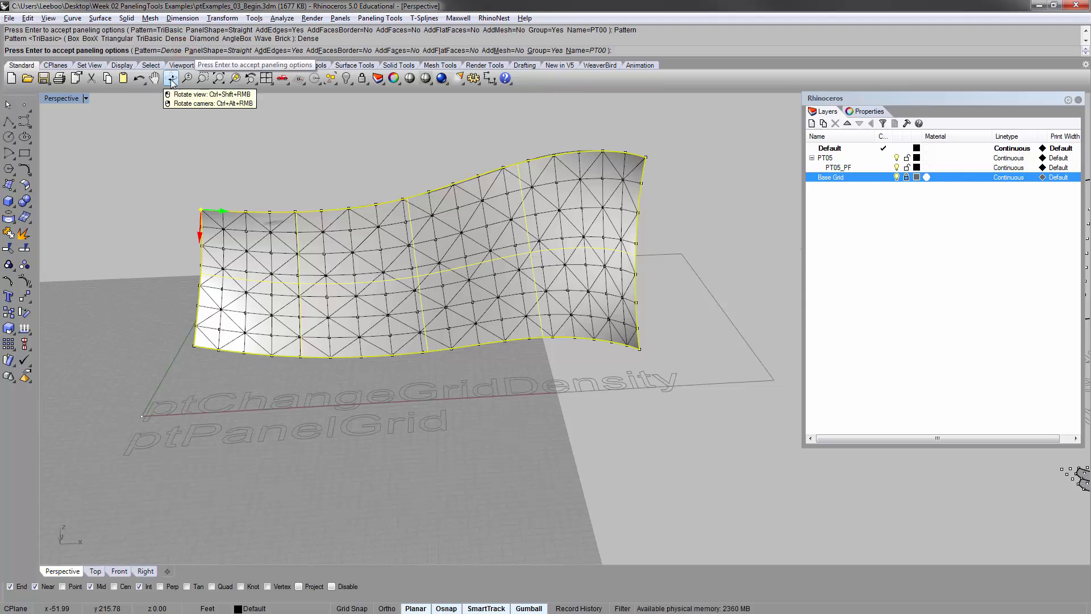
click(169, 50)
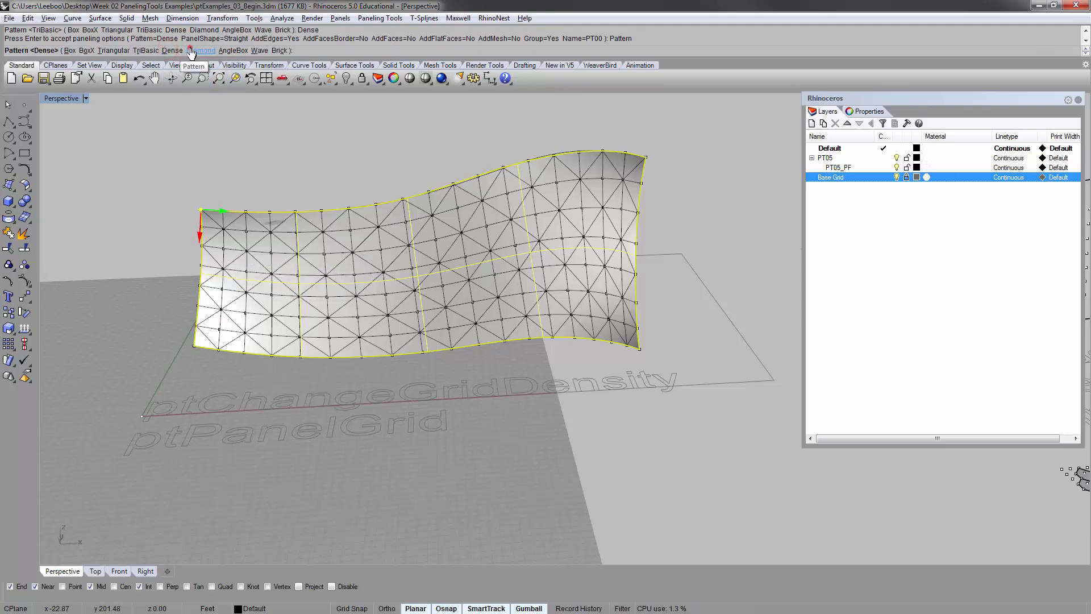
click(192, 51)
Preview the AngleBox, Wave and Brick panel patterns on the surface, and cancel the paneling command without creating panels
click(169, 51)
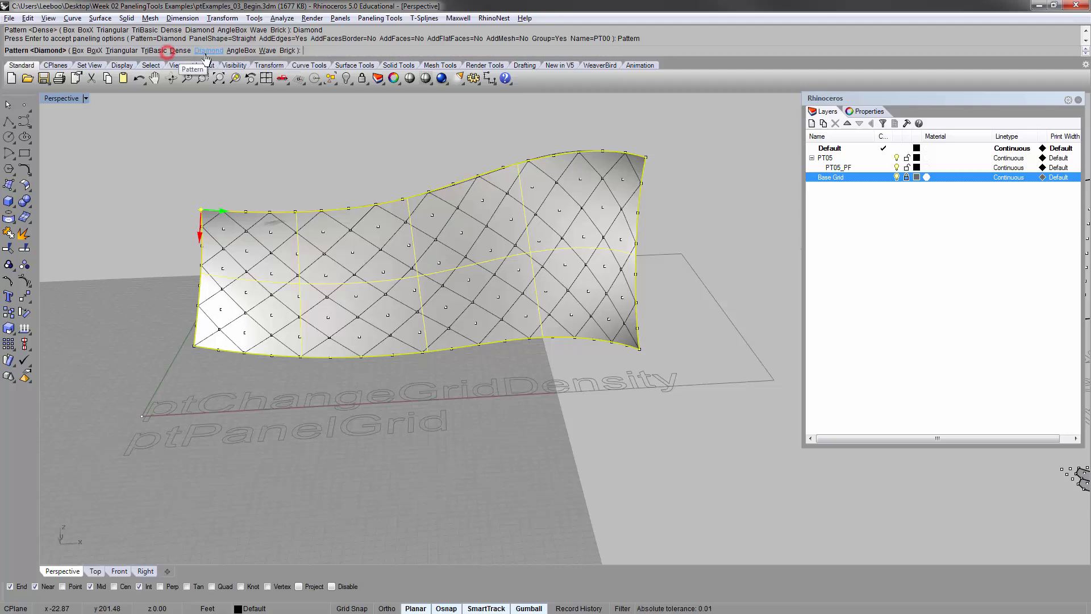
click(234, 50)
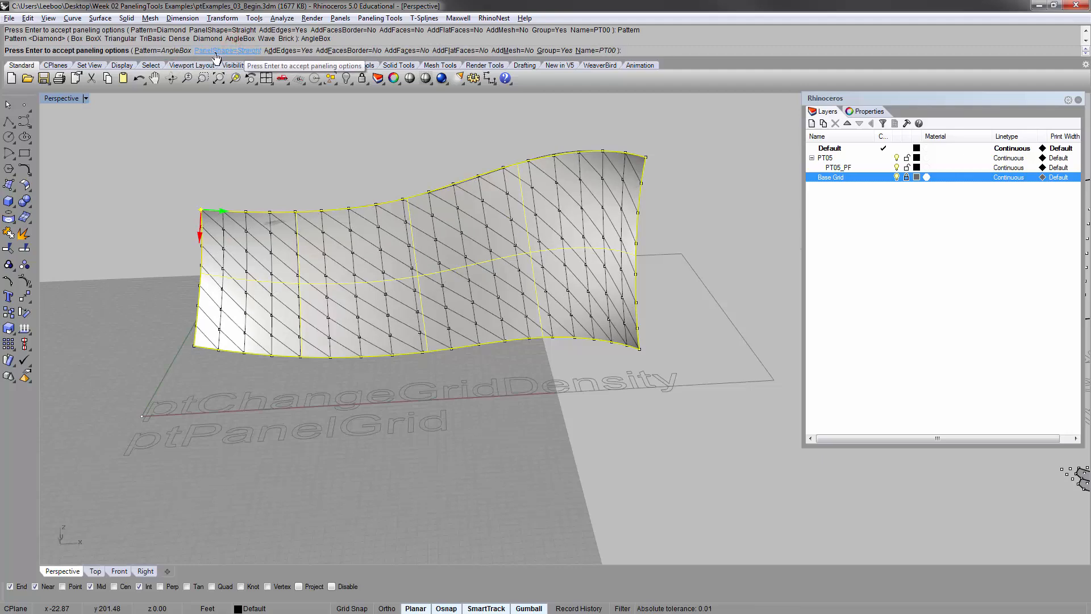
click(169, 51)
click(265, 50)
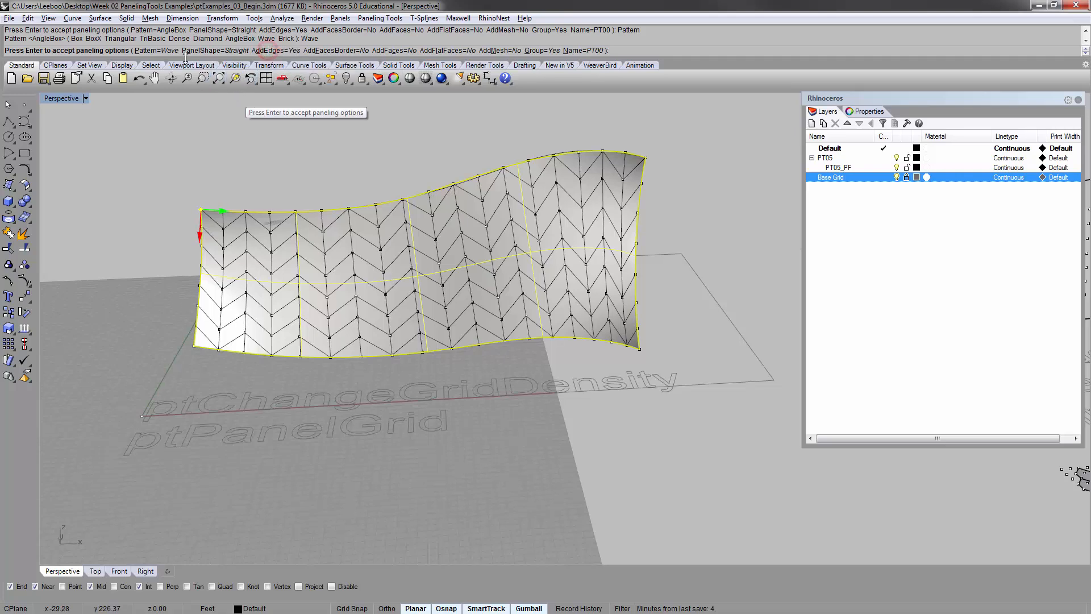
click(154, 50)
click(277, 51)
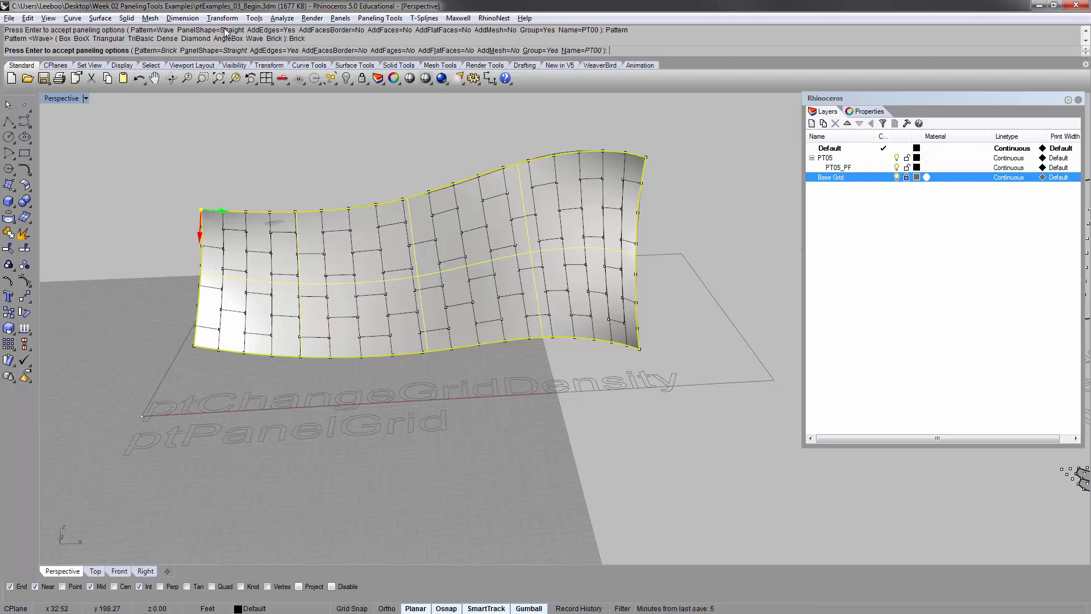
right_drag(285, 346, 227, 434)
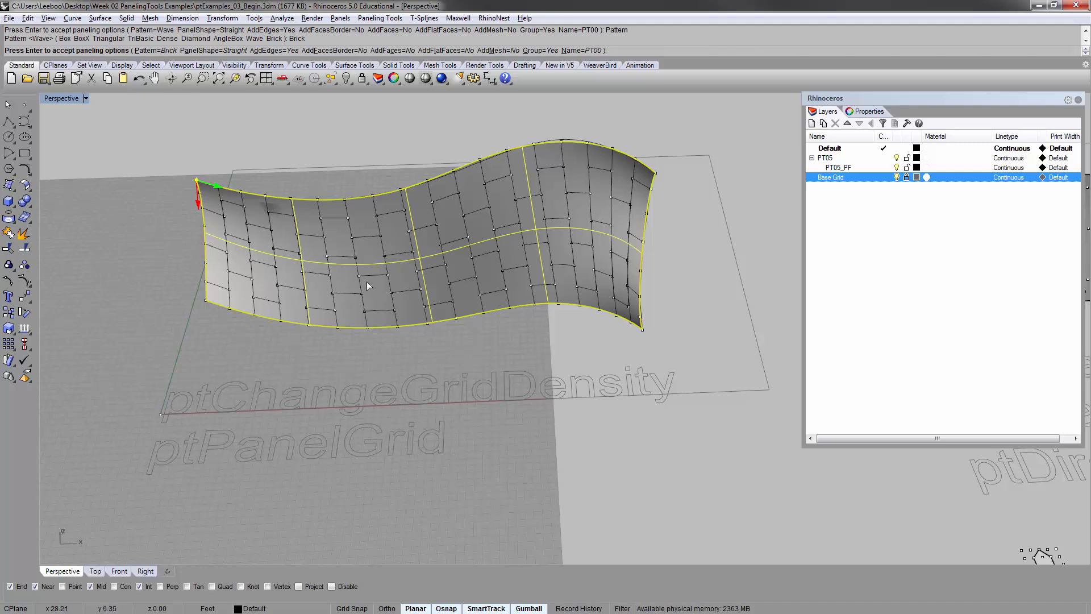
right_drag(364, 284, 341, 221)
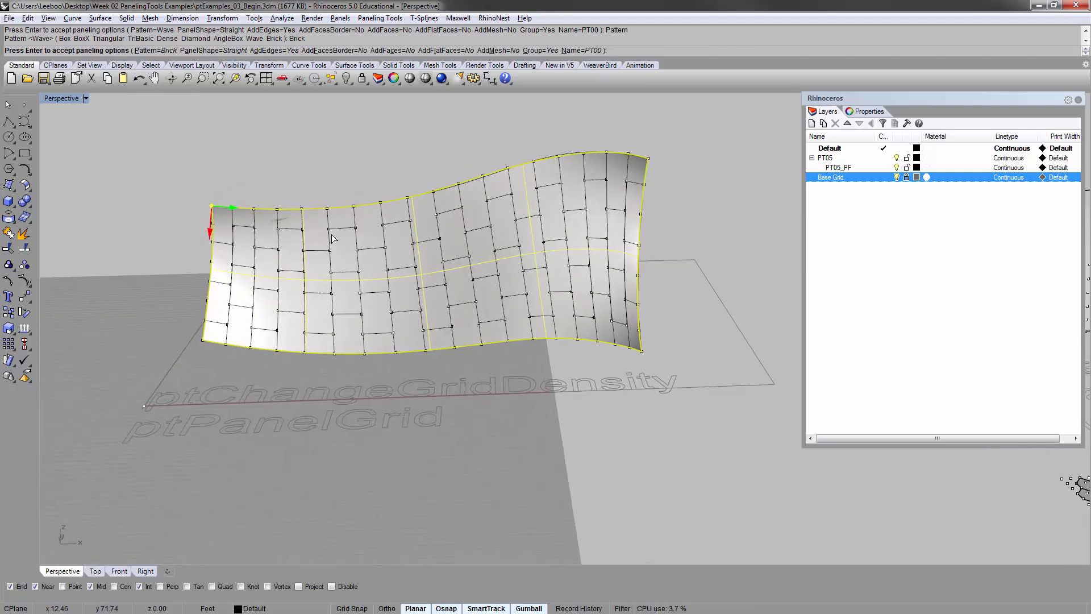
right_drag(479, 267, 429, 242)
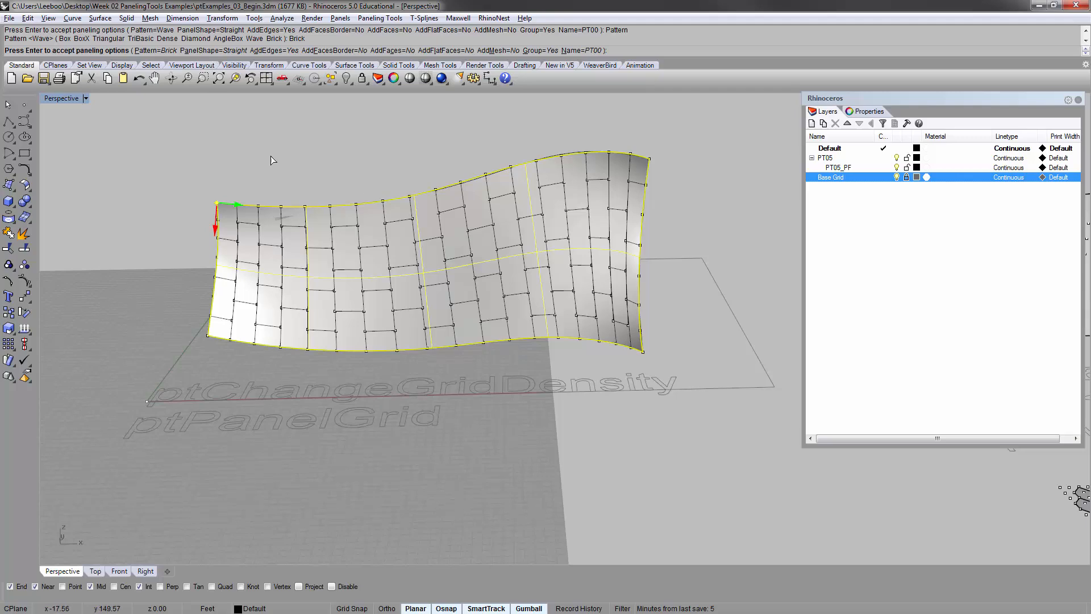
key(Escape)
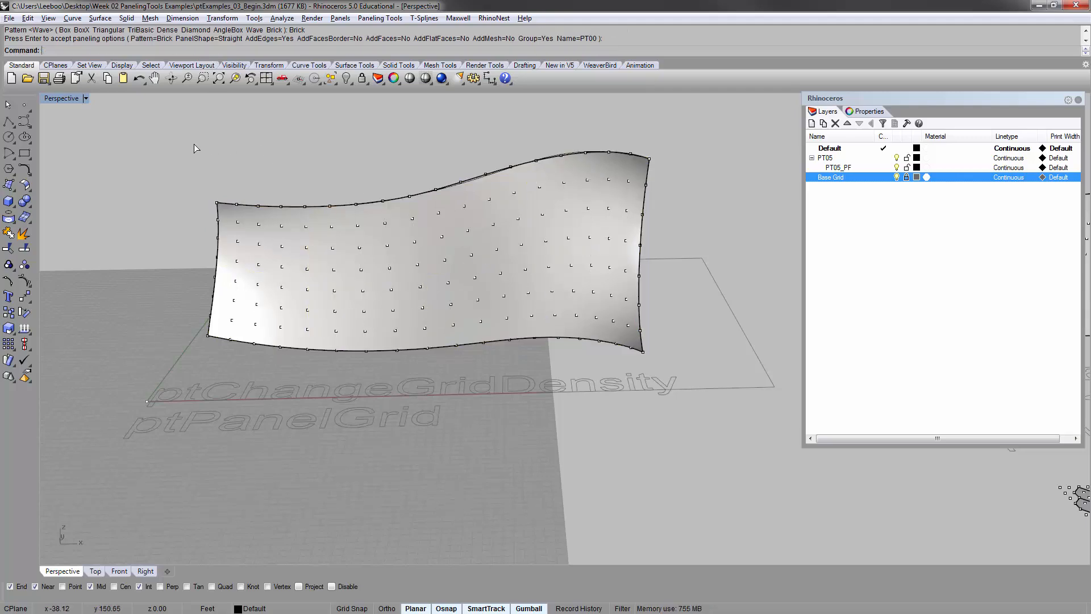
Create a denser copy of the surface's point grid with ptChangeGridDensity, using Increase and a number of 1 in both U and V
right_drag(193, 145, 190, 250)
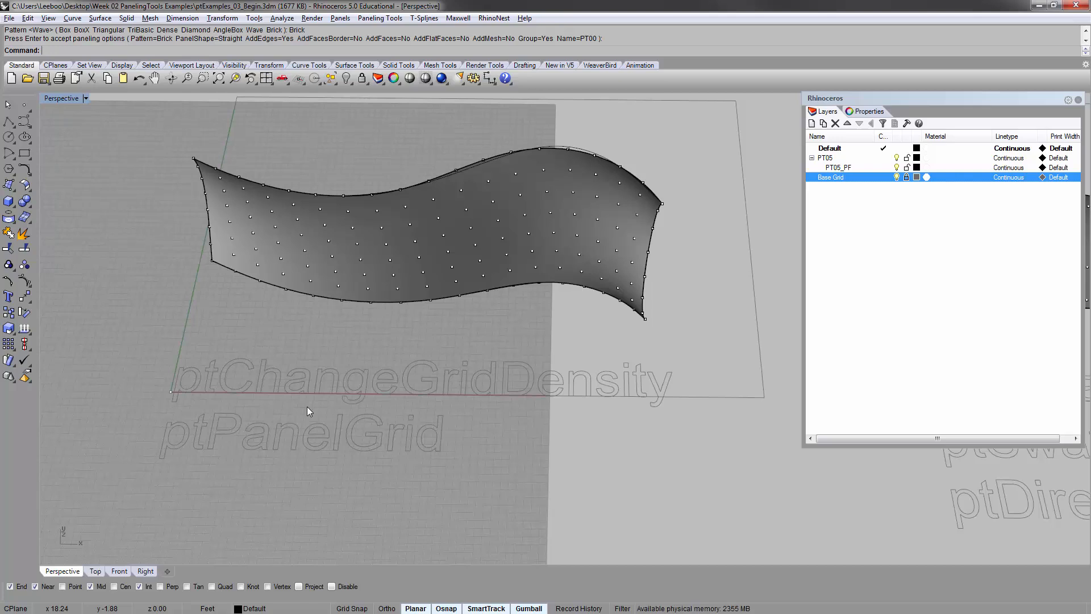
text(ptChangeGridDensity)
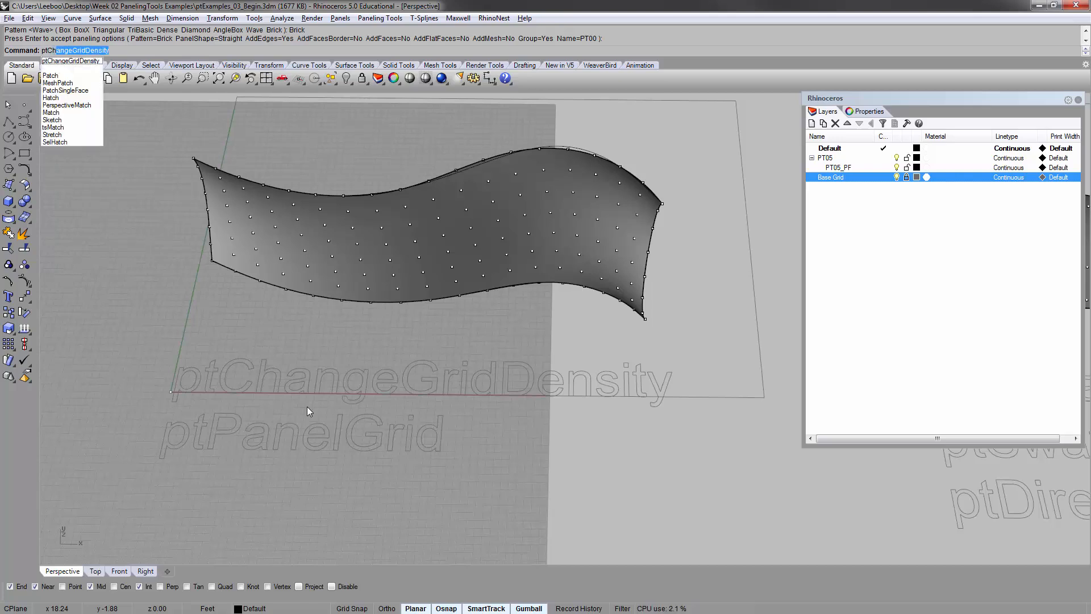
key(Return)
right_drag(301, 319, 317, 280)
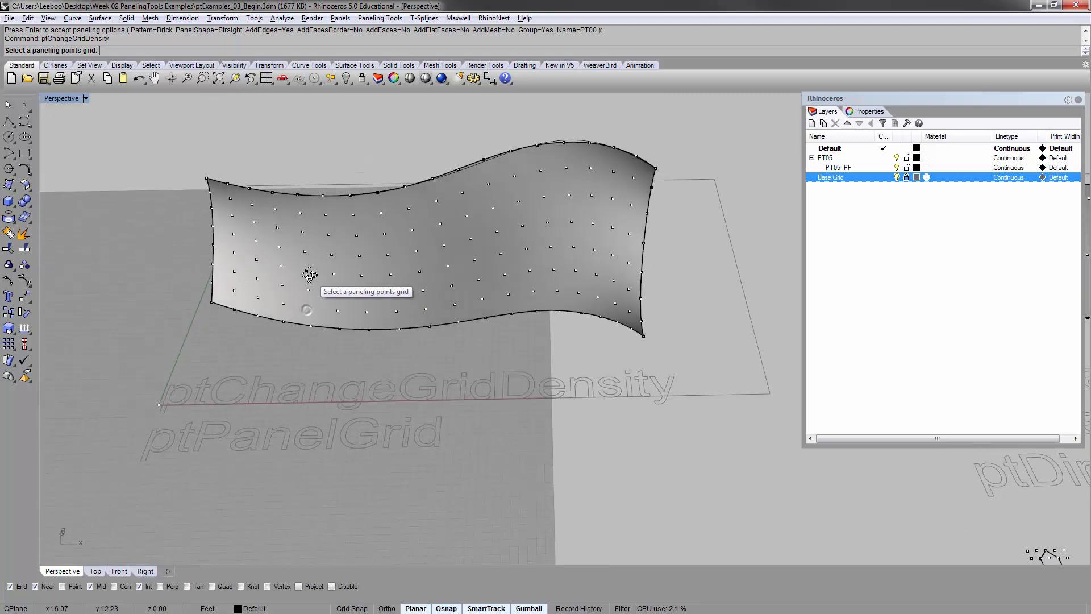
click(326, 215)
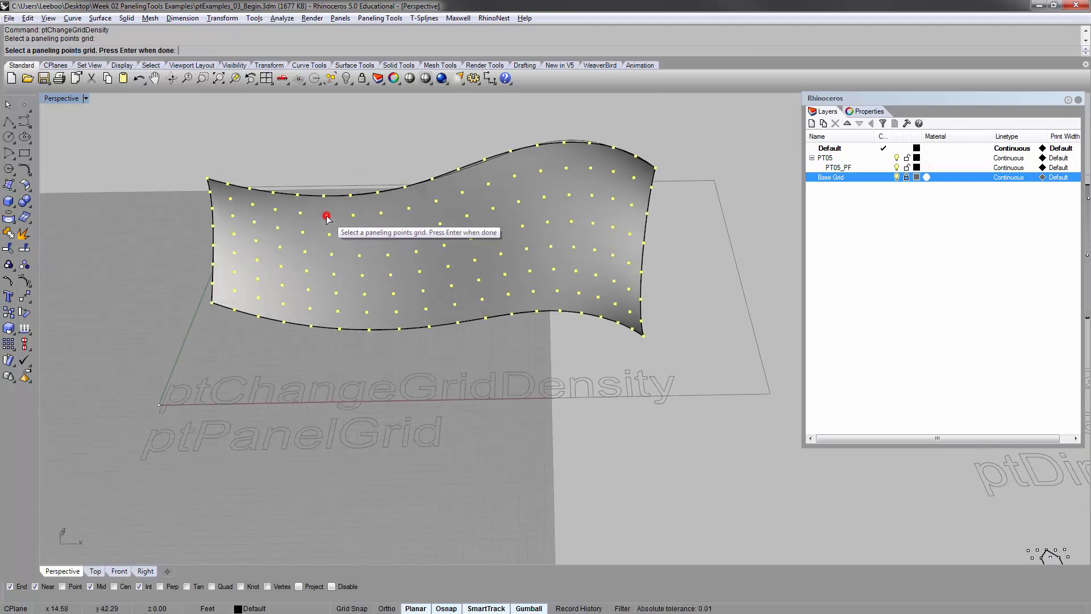
key(Return)
click(172, 50)
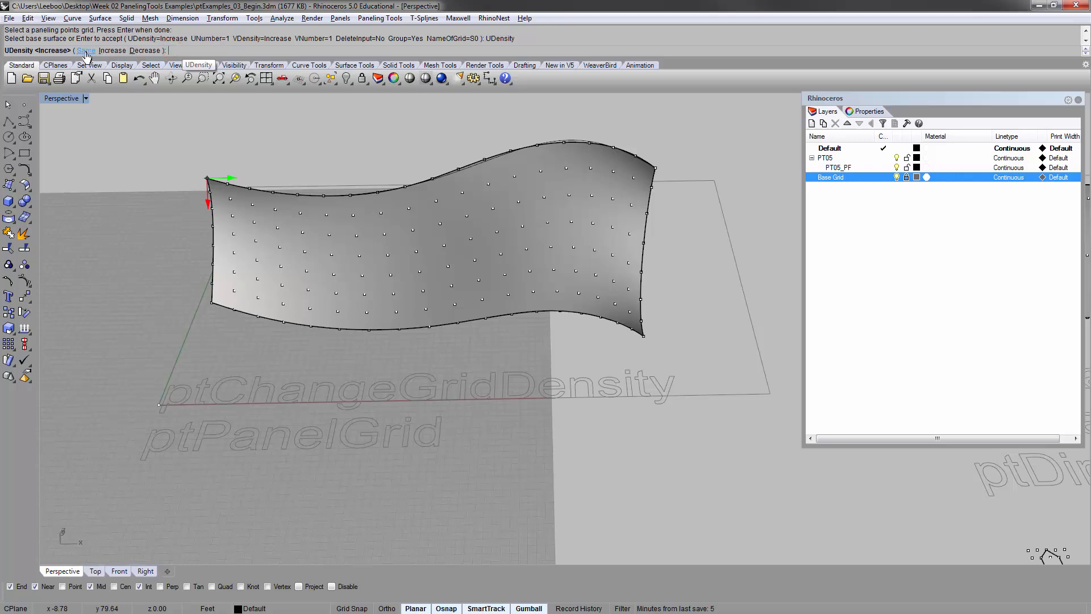
click(112, 51)
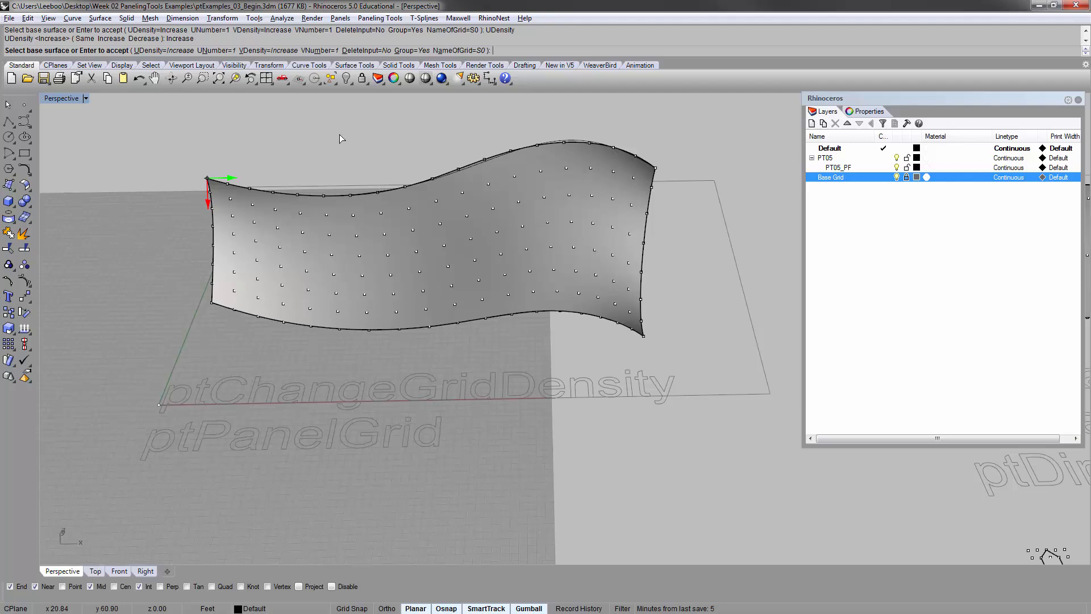
key(Return)
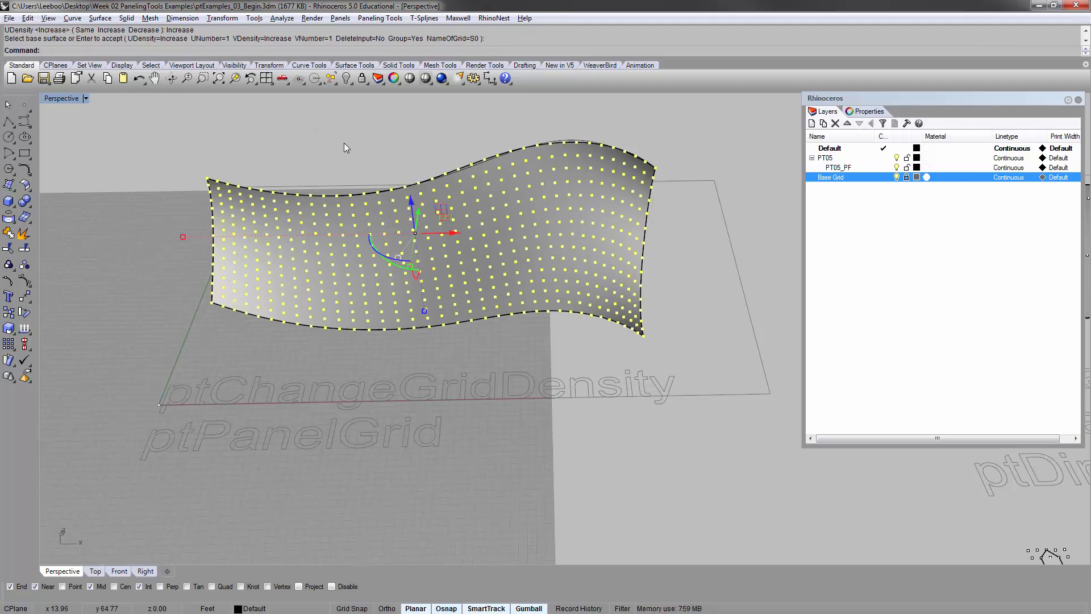
Move the denser point grid up off the surface and compare it with the original grid
drag(419, 220, 443, 101)
click(239, 150)
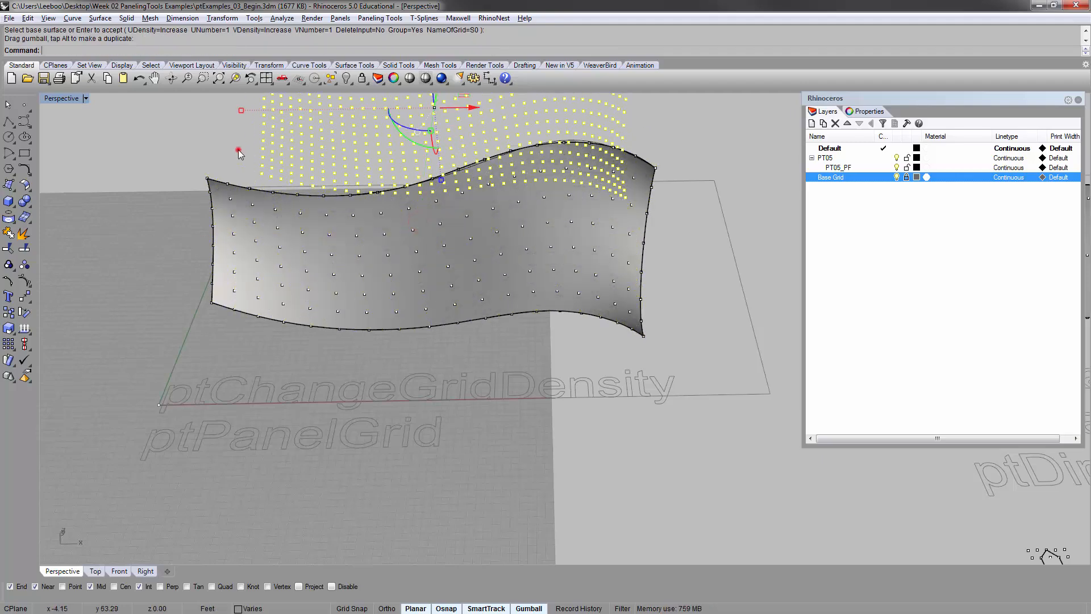
shift+right_drag(363, 185, 296, 324)
click(296, 328)
click(299, 259)
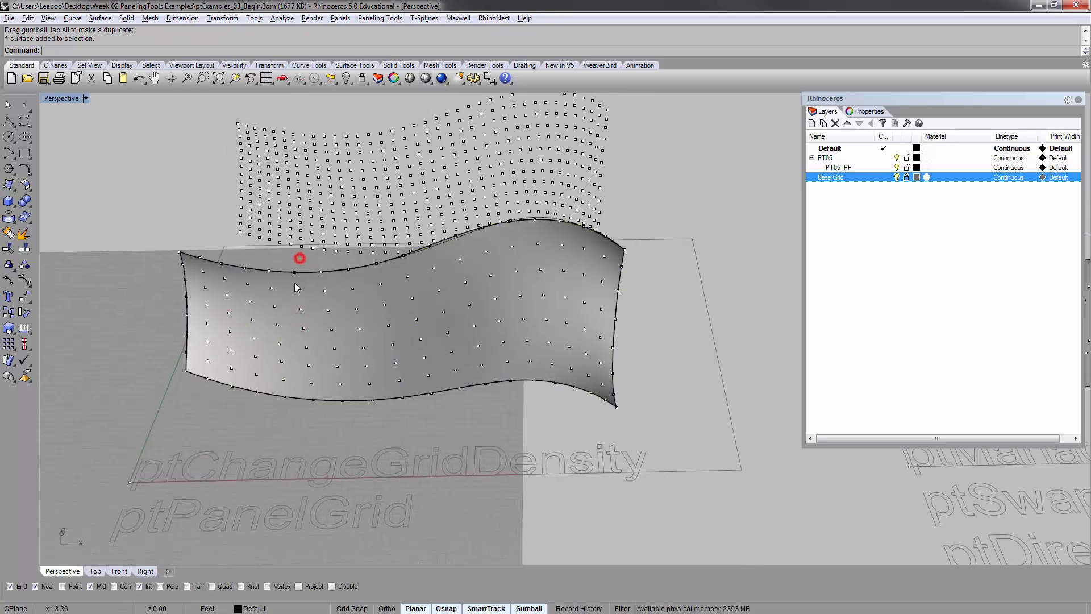
click(299, 293)
click(345, 175)
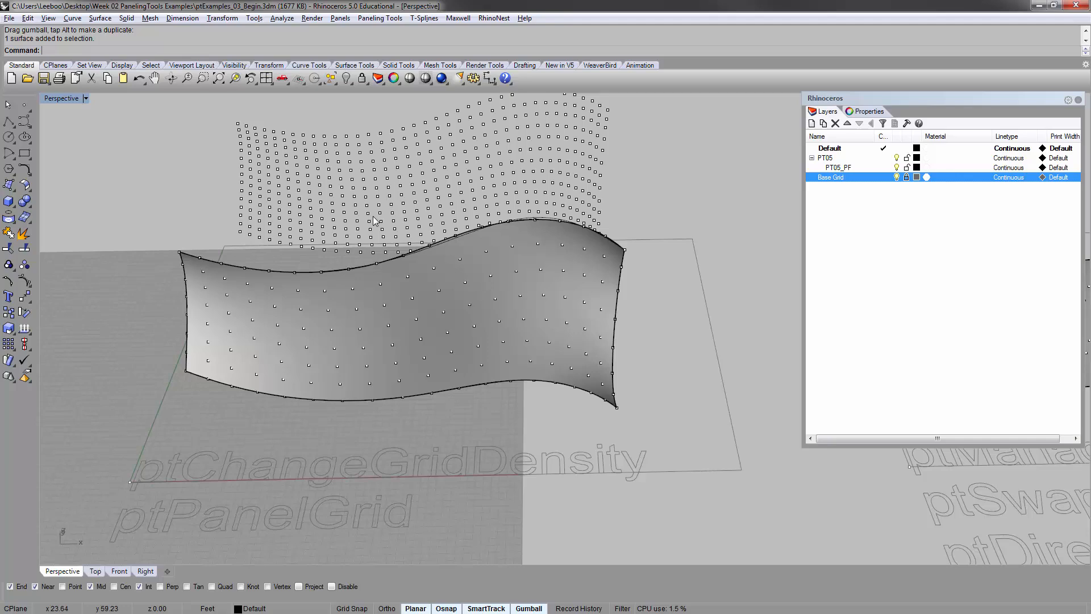
scroll(373, 220, down, 3)
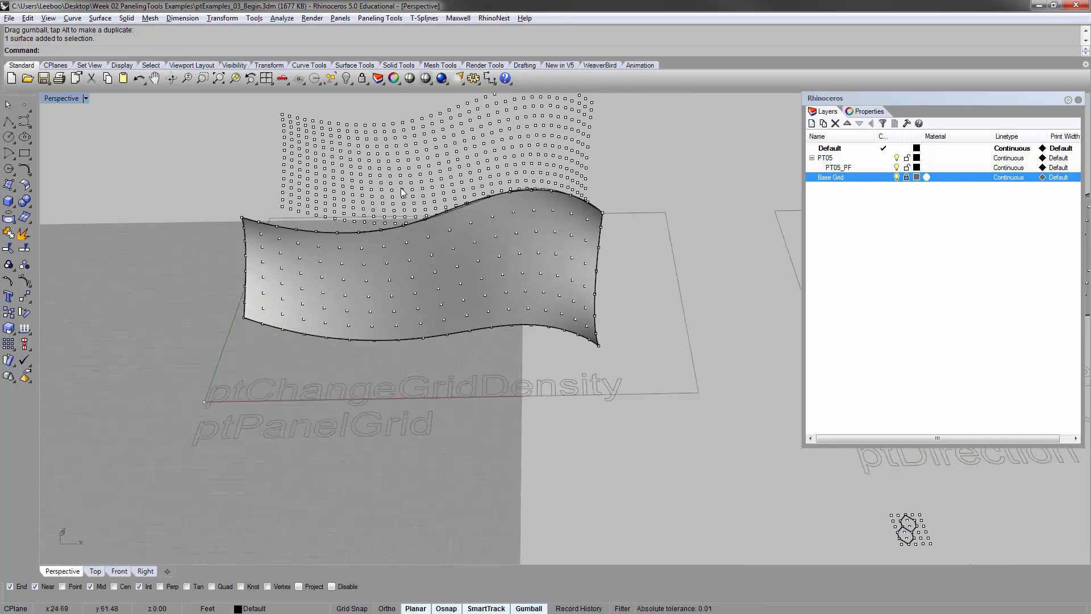
Undo the move of the denser point grid
key(ctrl+z)
scroll(332, 250, down, 3)
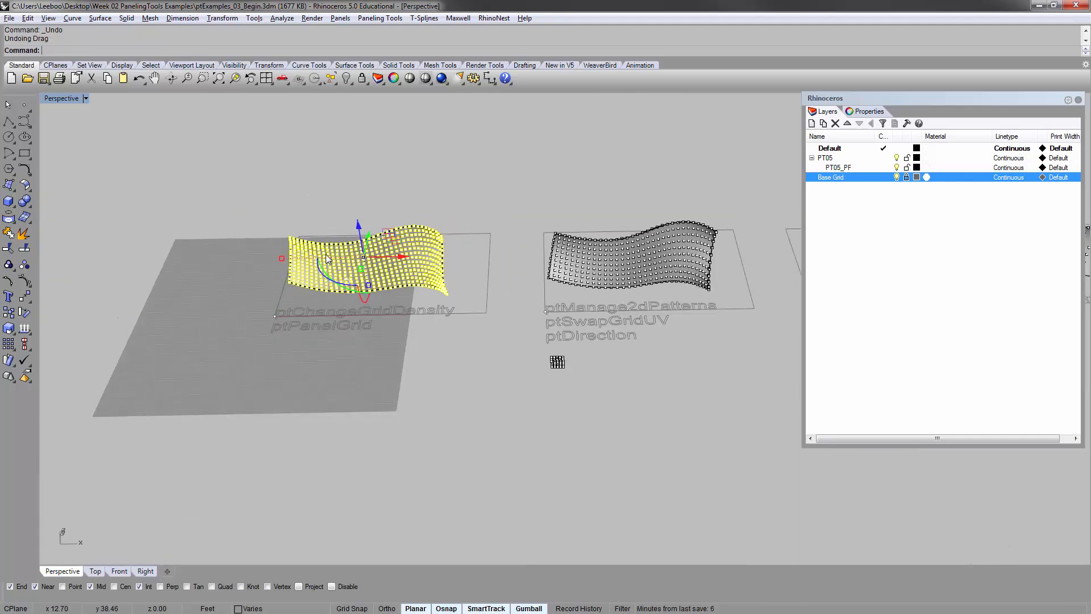
scroll(336, 271, up, 4)
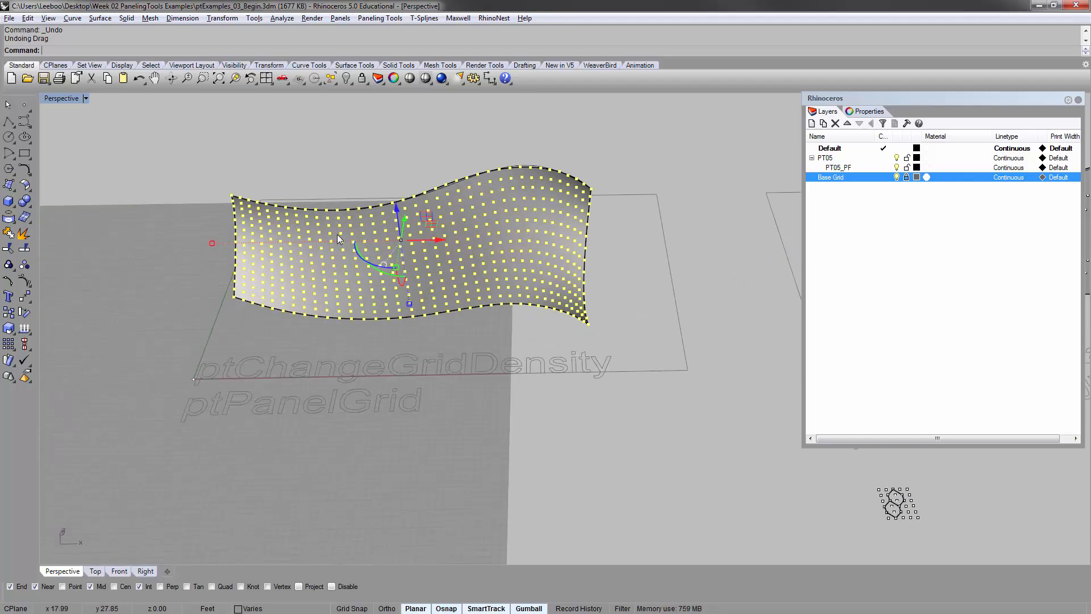
Select the denser point grid on the surface to examine its point spacing, and clear the selection
click(339, 194)
scroll(338, 227, up, 3)
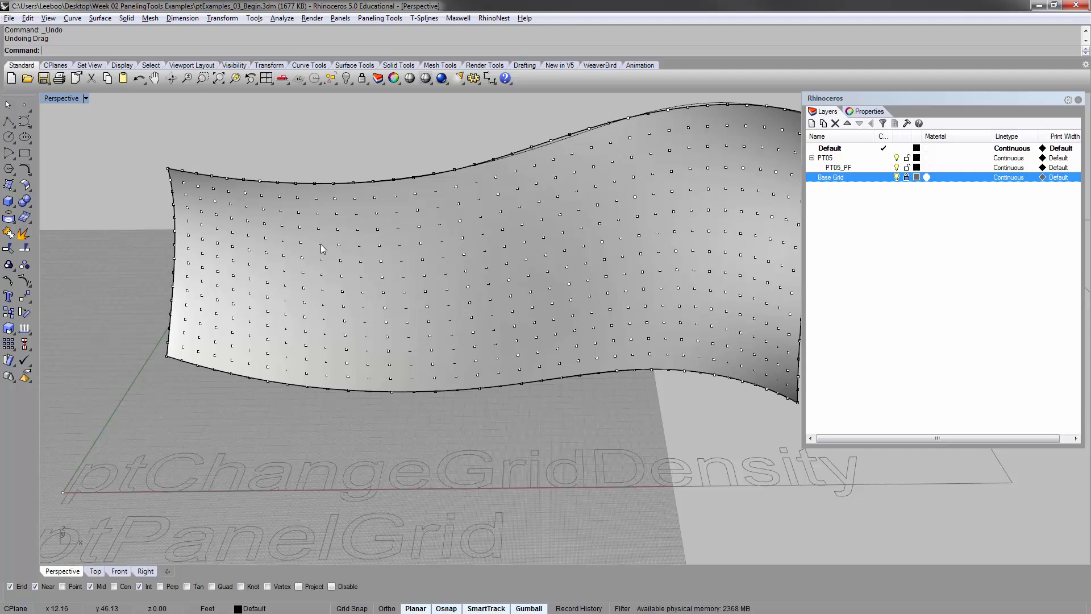
click(321, 243)
click(365, 285)
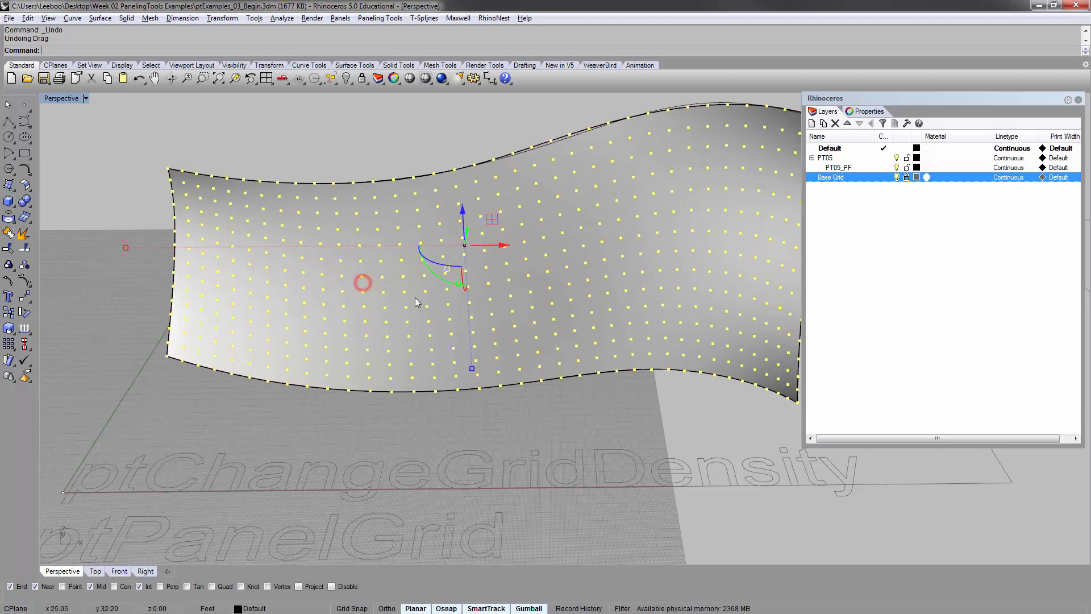
click(284, 125)
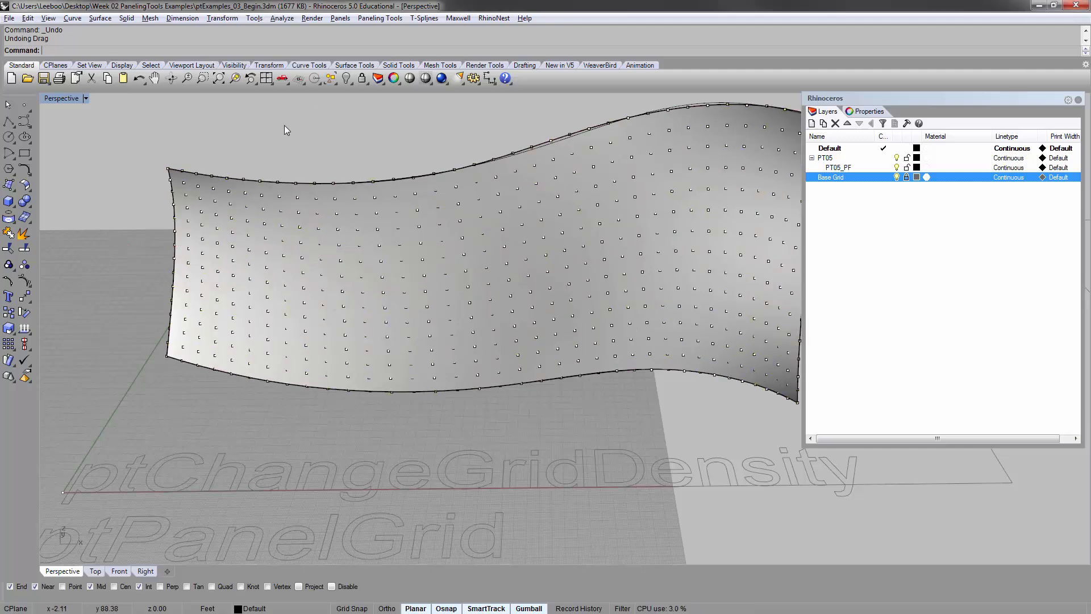
Run ptPanelGrid on the denser point grid, using the wavy surface as the base surface
text(ptAp)
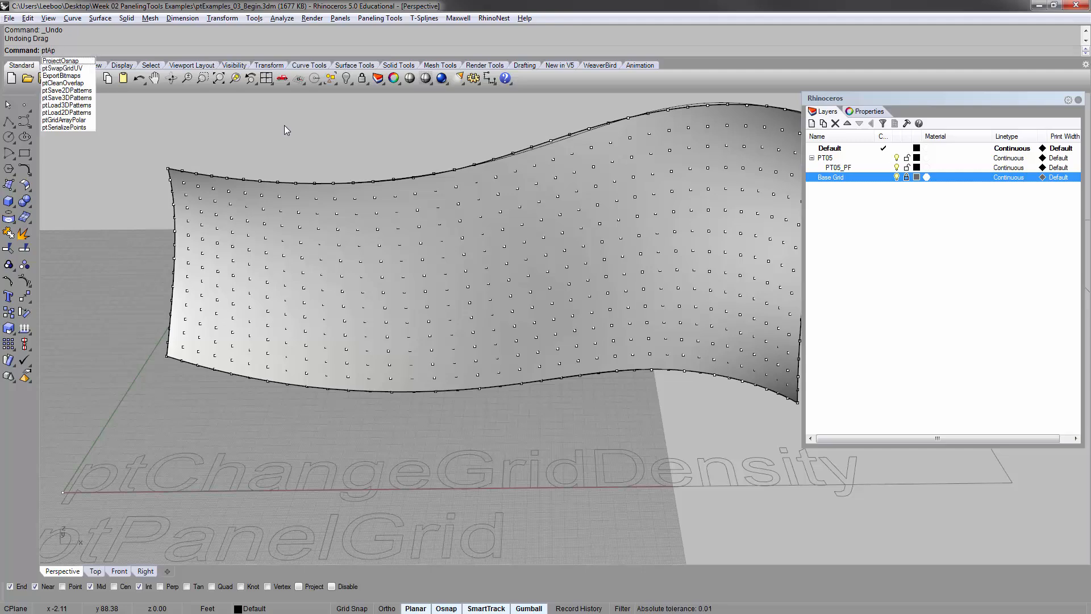
key(BackSpace)
key(BackSpace)
text(PanelGridCustomVariable)
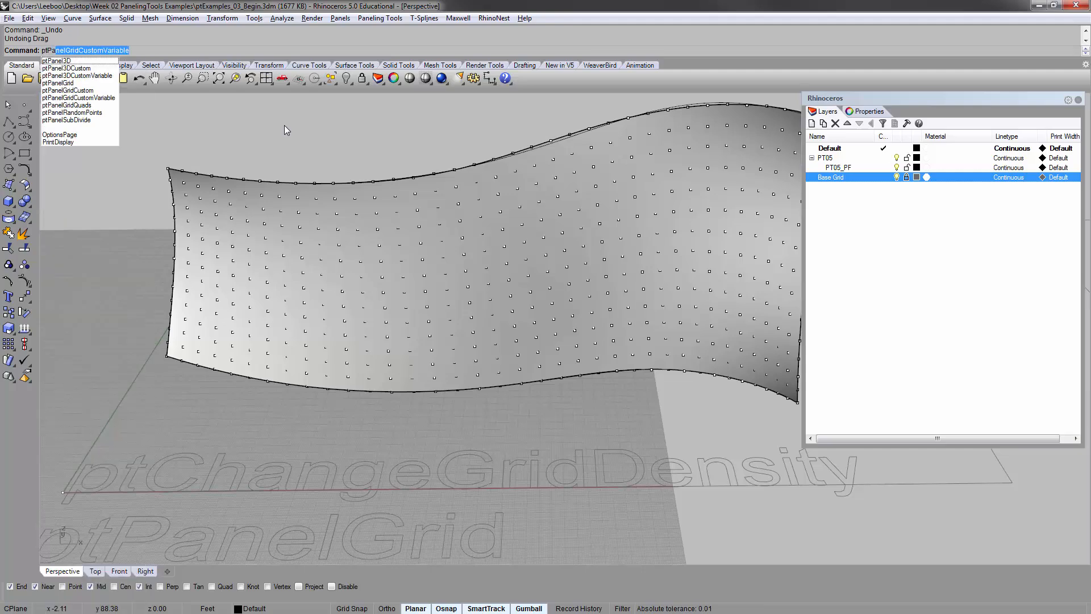
click(100, 84)
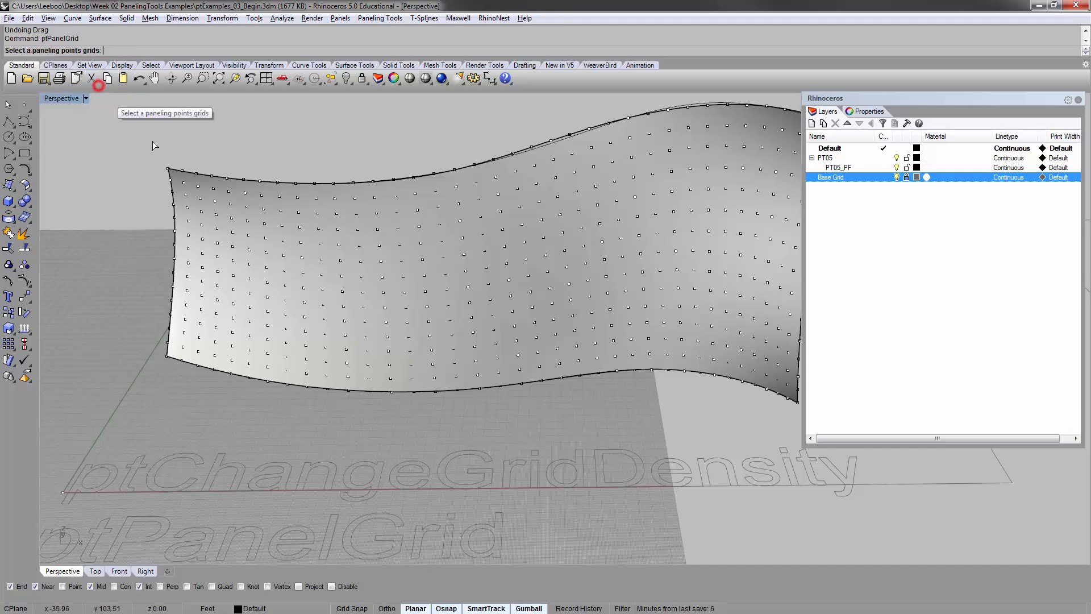
click(181, 169)
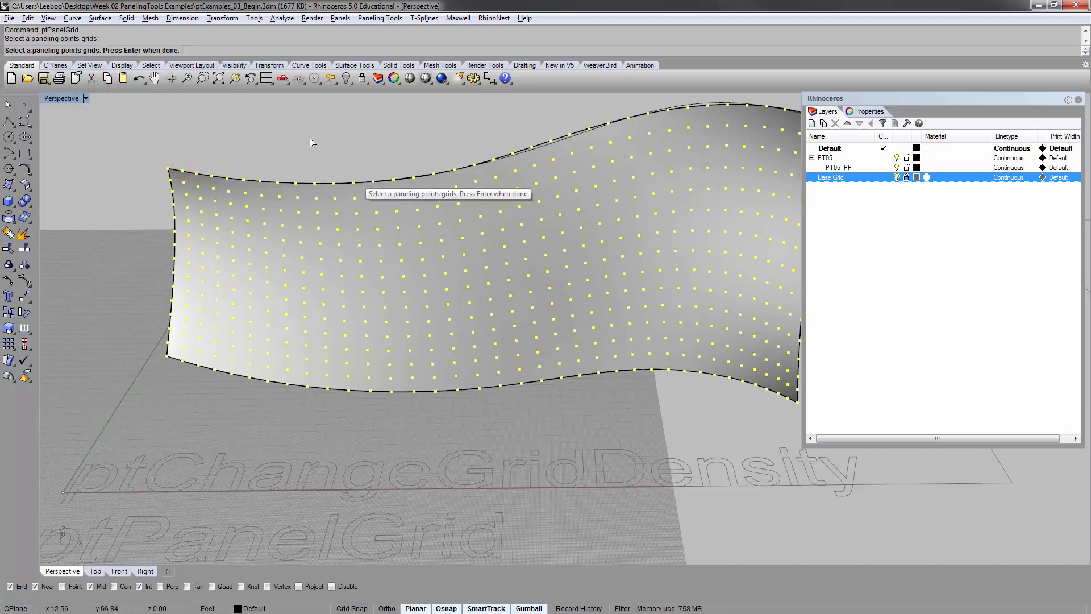
key(Return)
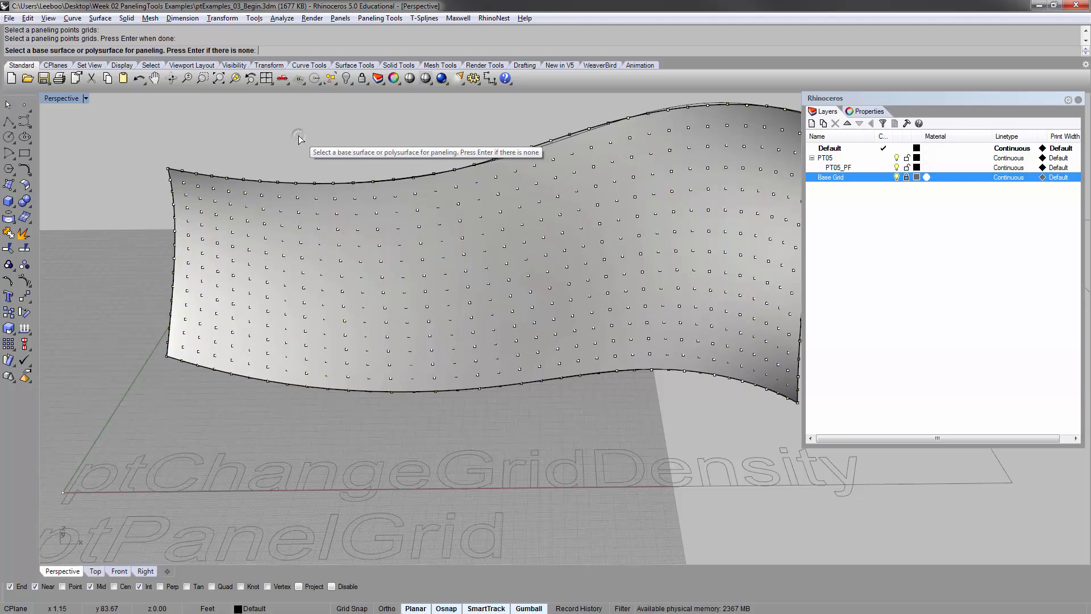
click(289, 215)
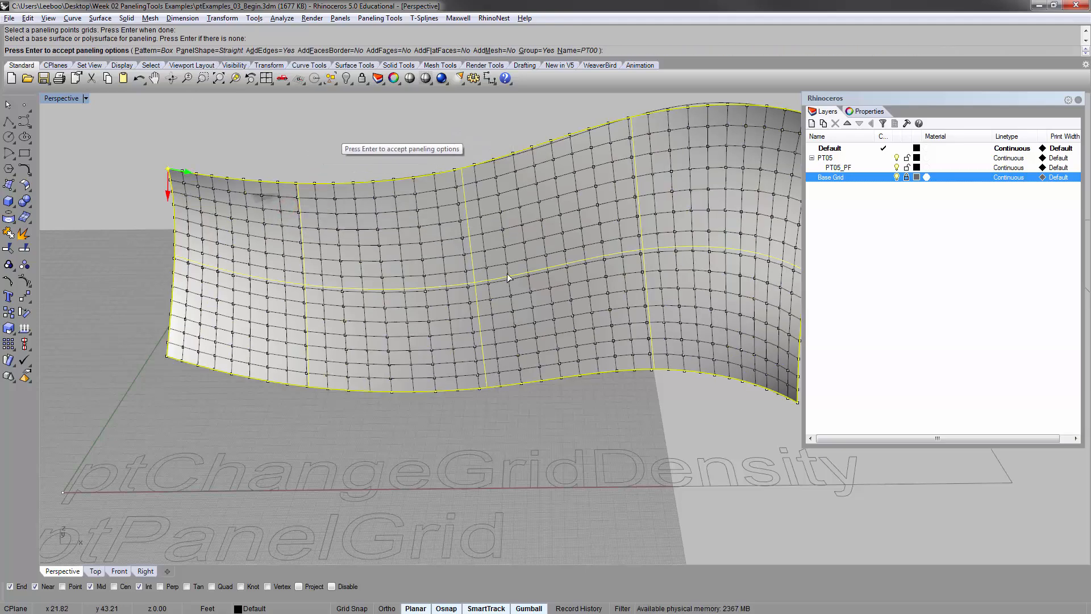
Set the paneling pattern to Brick and create the panel edges with the default name PT00
click(152, 50)
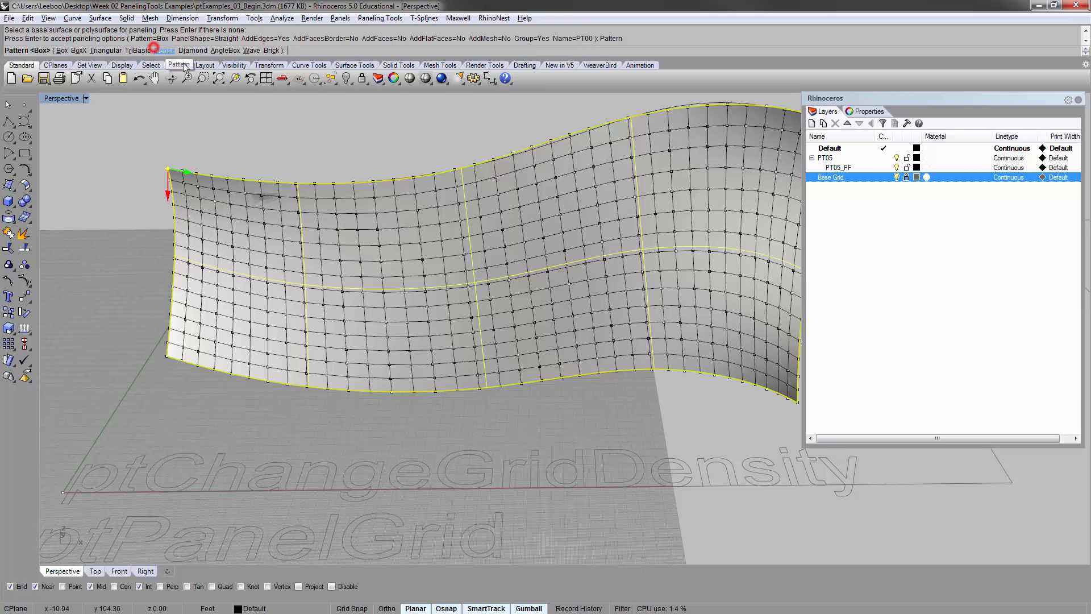
click(271, 52)
scroll(313, 165, down, 4)
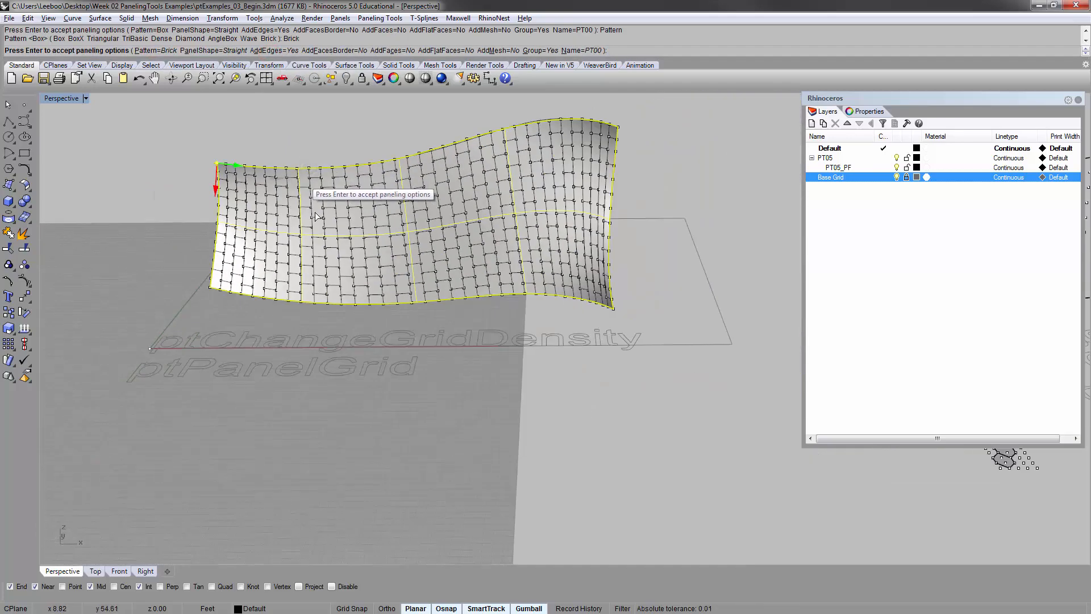
right_drag(318, 227, 333, 218)
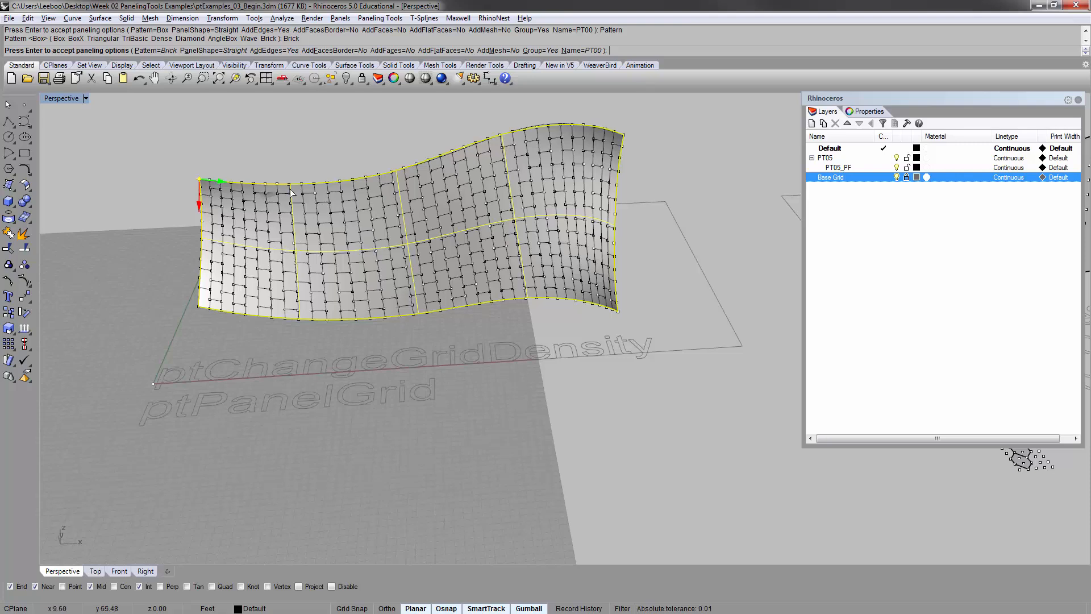
key(Return)
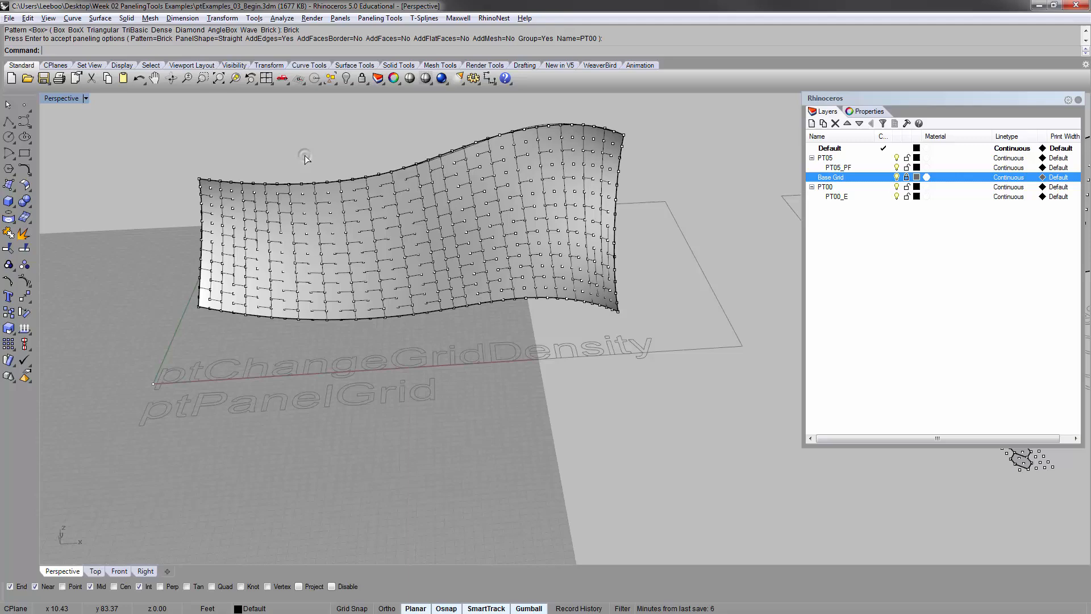
Move the Brick panel curves away from the surface to view them separately
click(317, 198)
click(386, 240)
scroll(381, 258, down, 4)
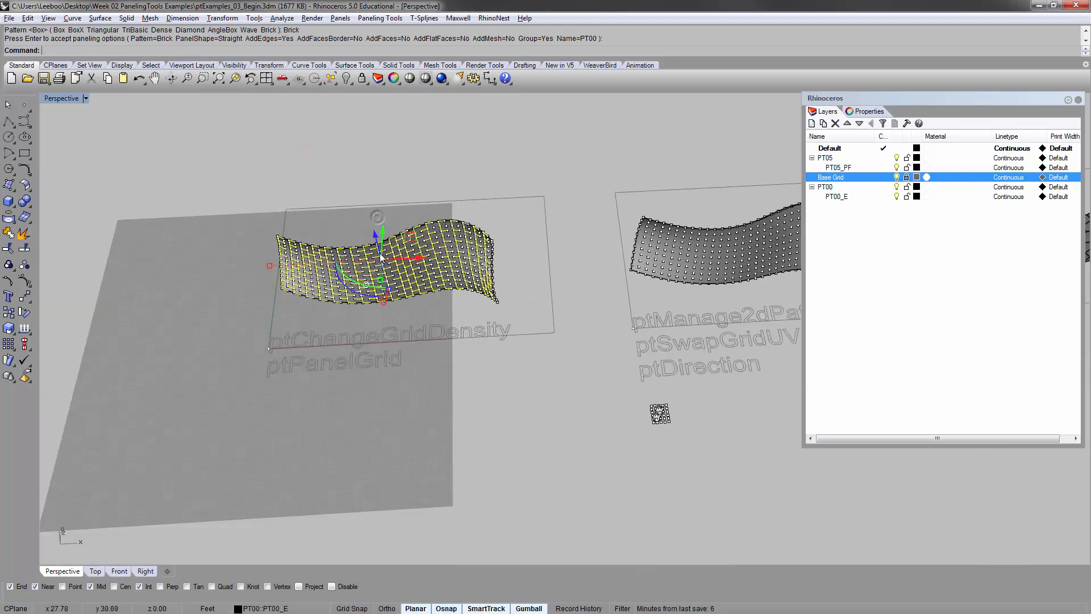
drag(383, 233, 389, 128)
click(549, 163)
right_drag(547, 165, 490, 111)
Delete the offset Brick panel curves
click(446, 170)
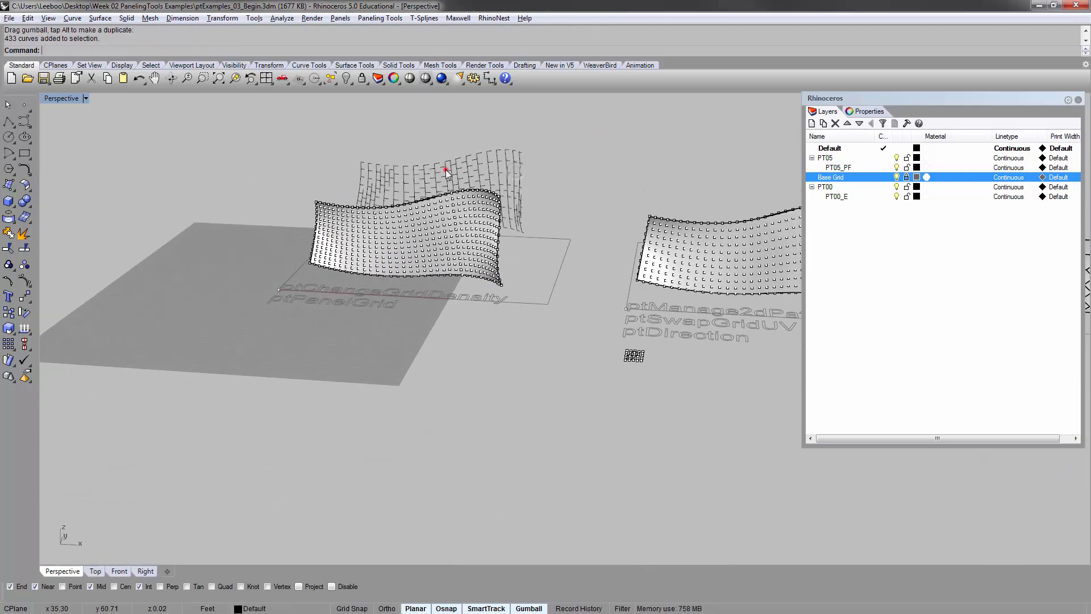
scroll(418, 164, up, 4)
key(Delete)
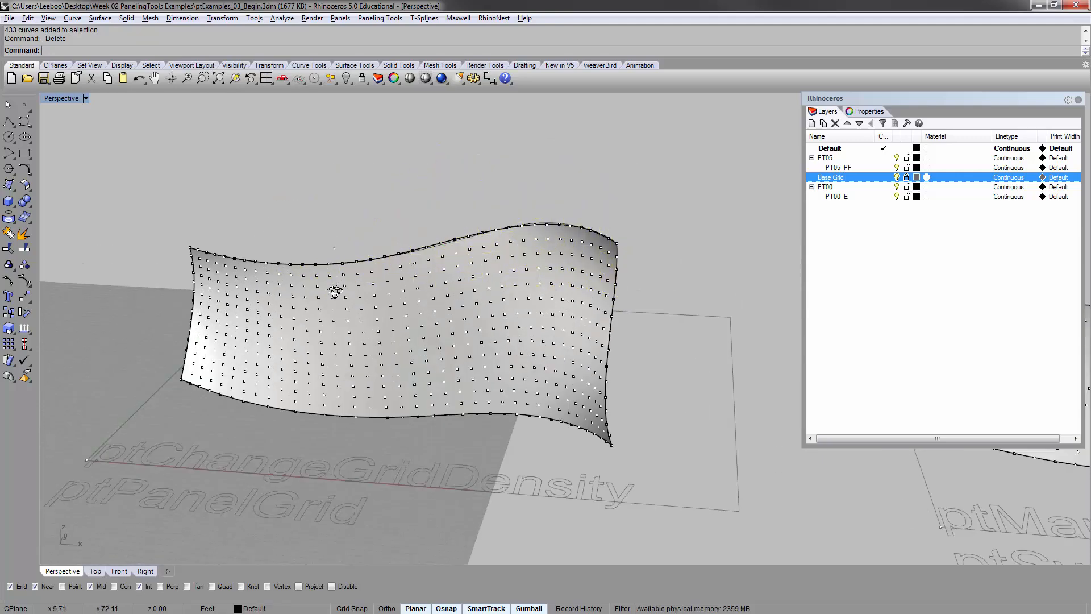
Examine the neighbouring example surface and its point grid at the ptManage2dPatterns, ptSwapGridUV and ptDirection labels
mouse_move(334, 291)
right_down()
mouse_move(343, 450)
mouse_move(365, 216)
mouse_move(344, 307)
right_up()
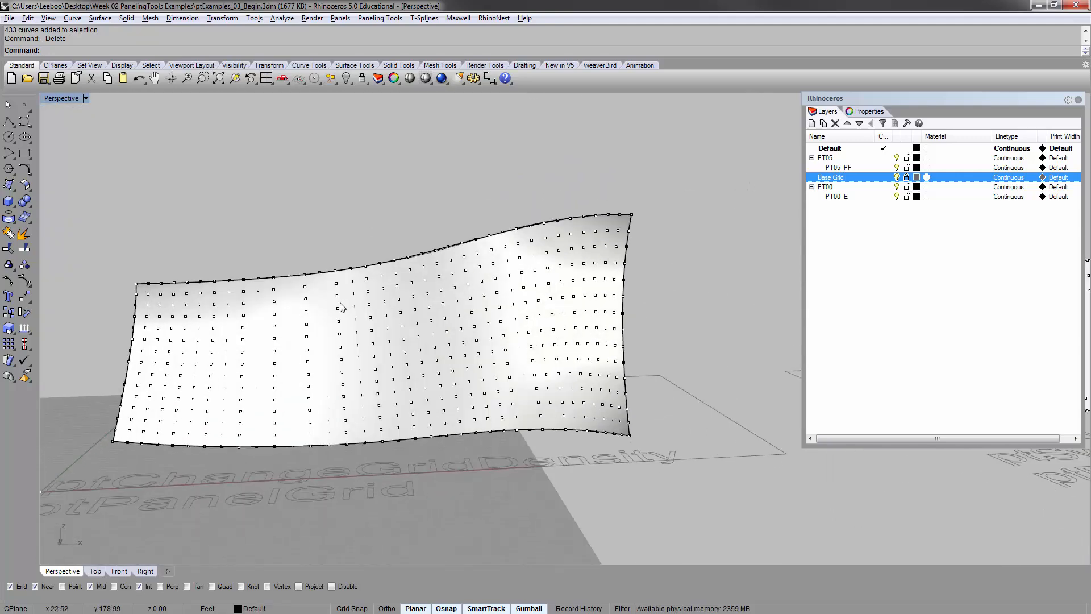
click(340, 303)
click(360, 202)
scroll(361, 202, down, 4)
right_drag(360, 202, 366, 228)
shift+right_drag(596, 298, 397, 268)
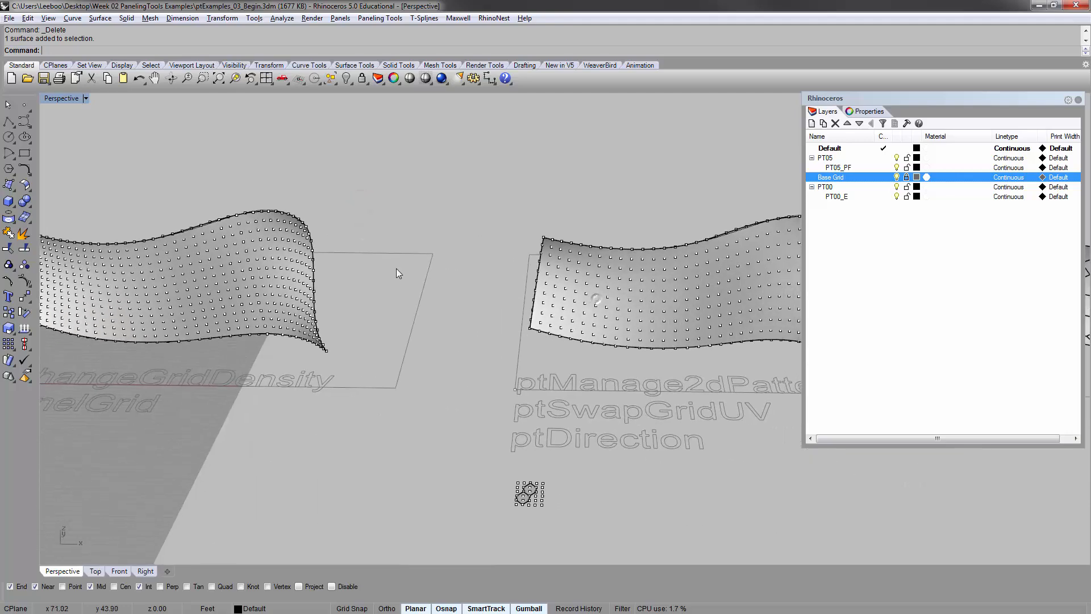
shift+right_drag(636, 266, 516, 265)
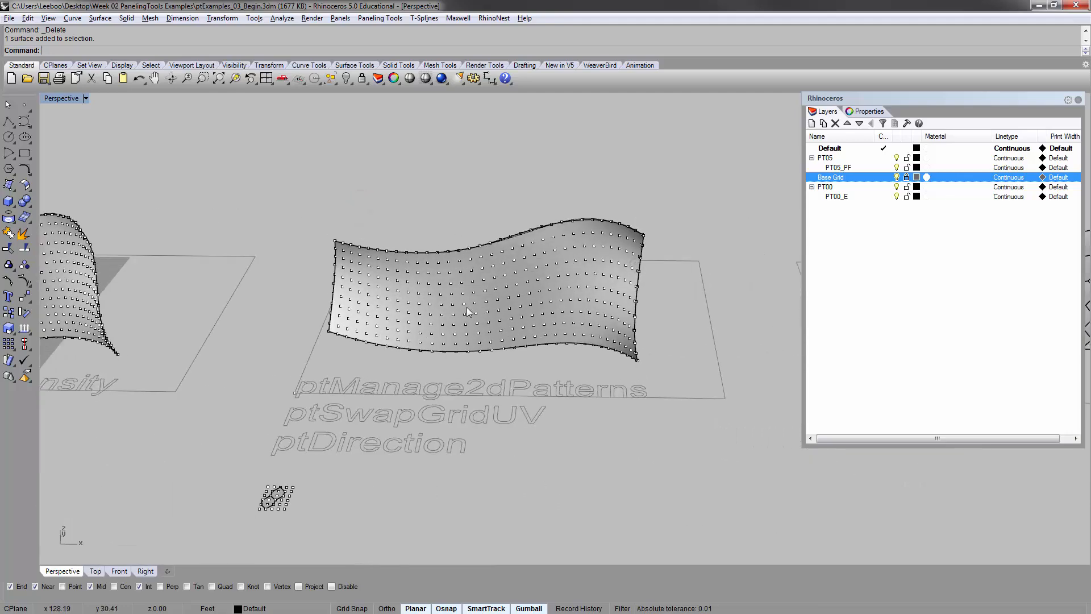
shift+right_drag(469, 311, 549, 205)
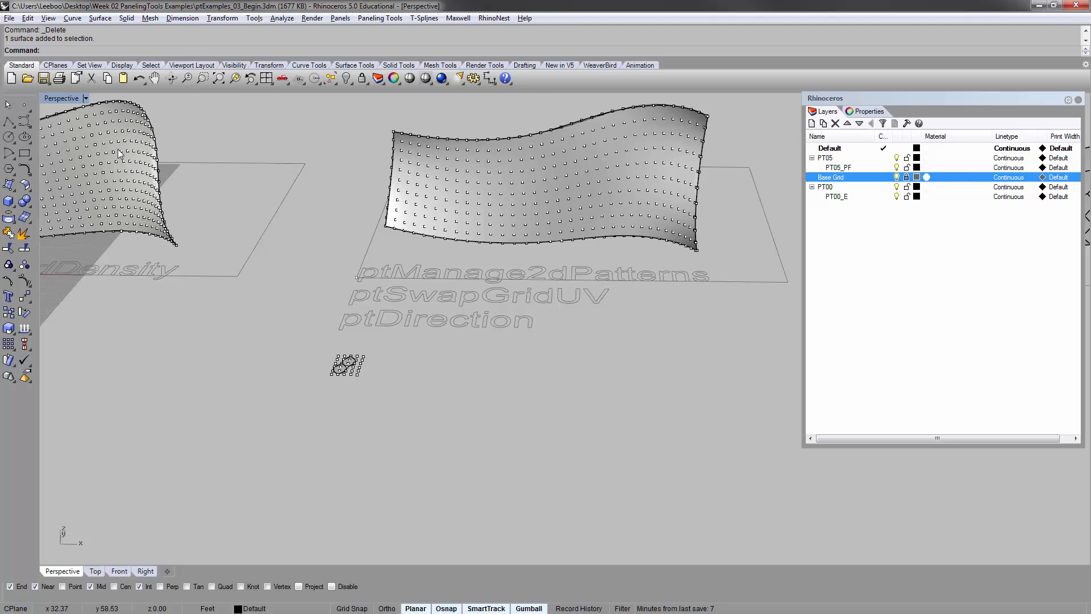
right_drag(347, 172, 371, 261)
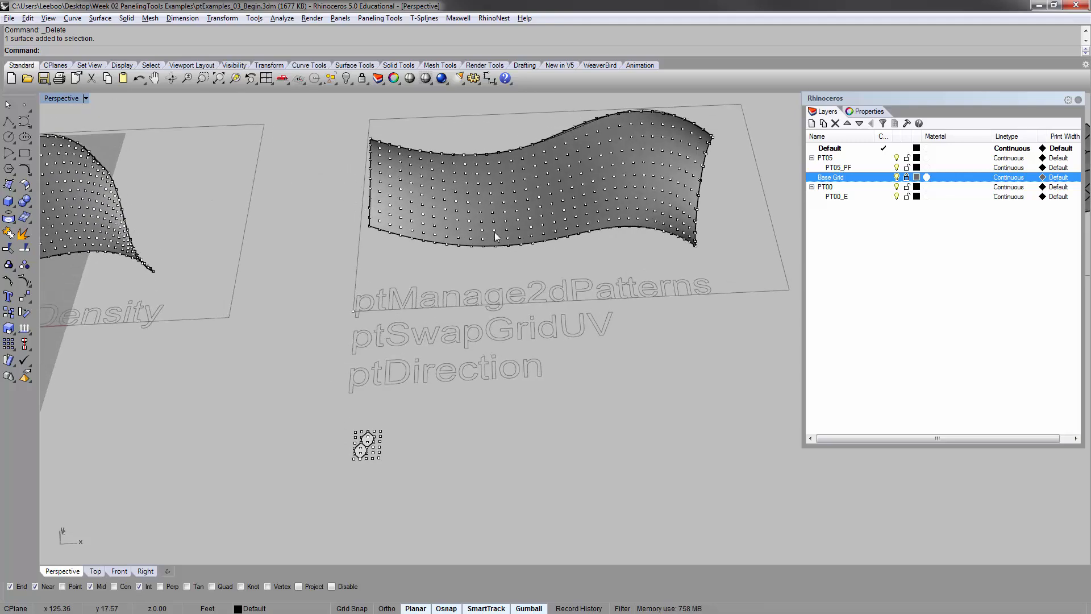
shift+right_drag(392, 326, 400, 294)
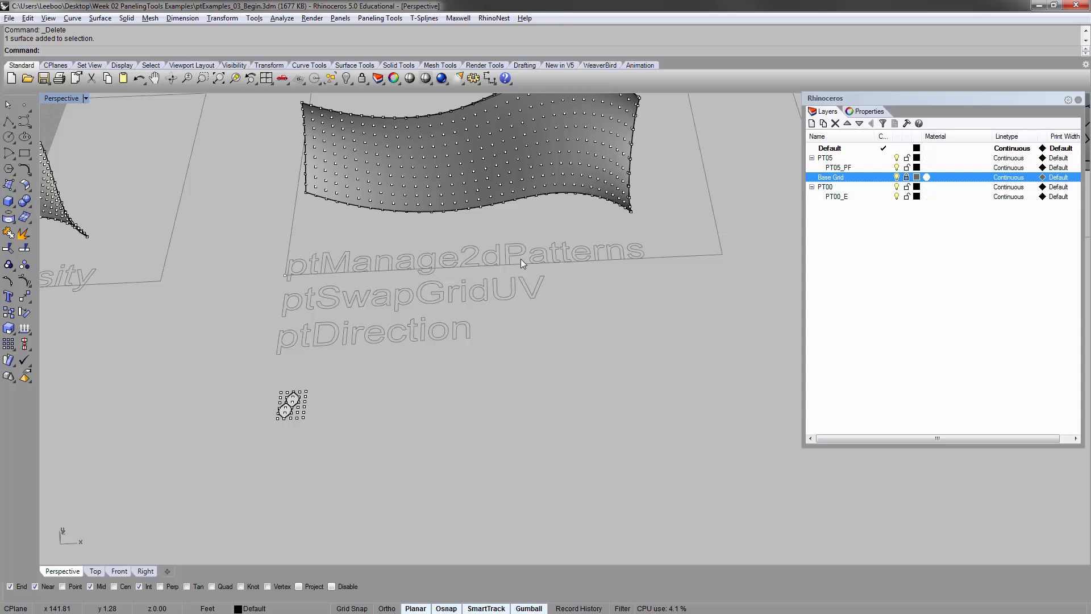
Examine the two hexagon surfaces and the surrounding point grid of the small sample pattern below the ptDirection label
scroll(281, 402, up, 15)
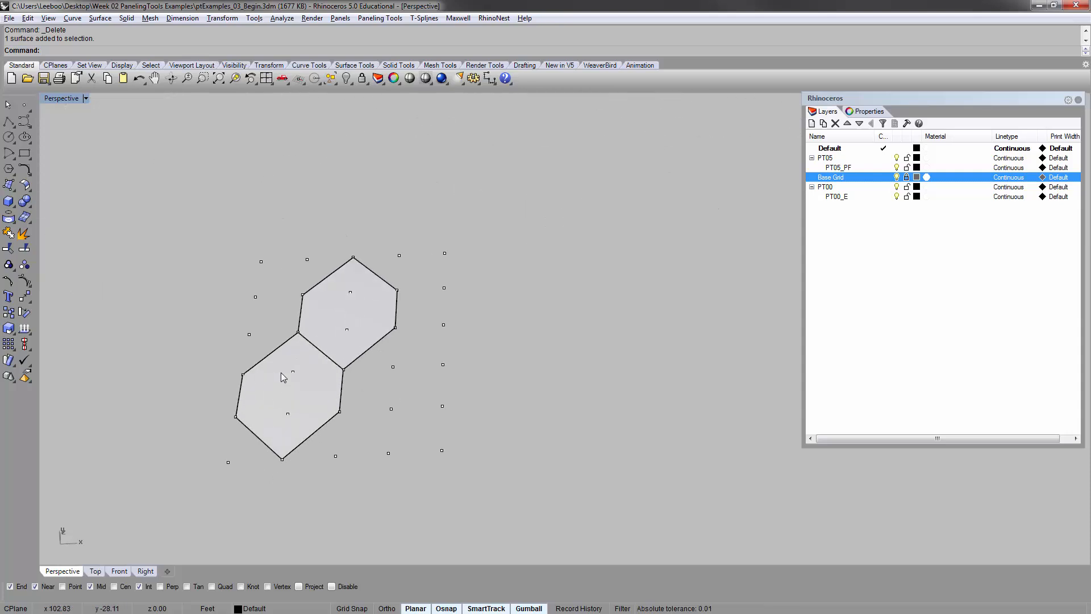
click(285, 361)
click(303, 327)
click(231, 312)
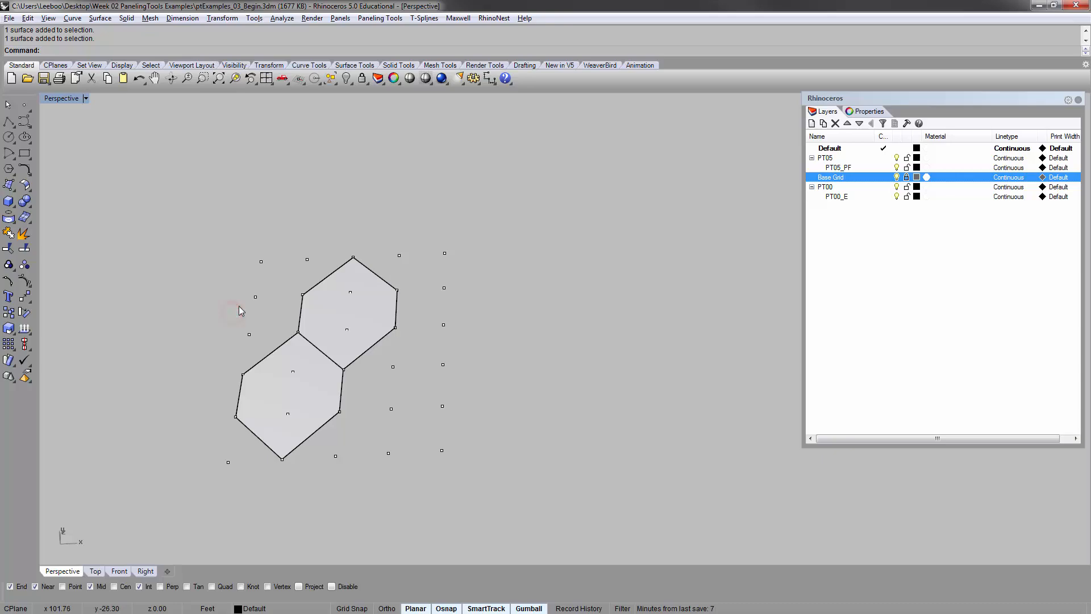
scroll(239, 306, down, 6)
click(248, 287)
click(248, 288)
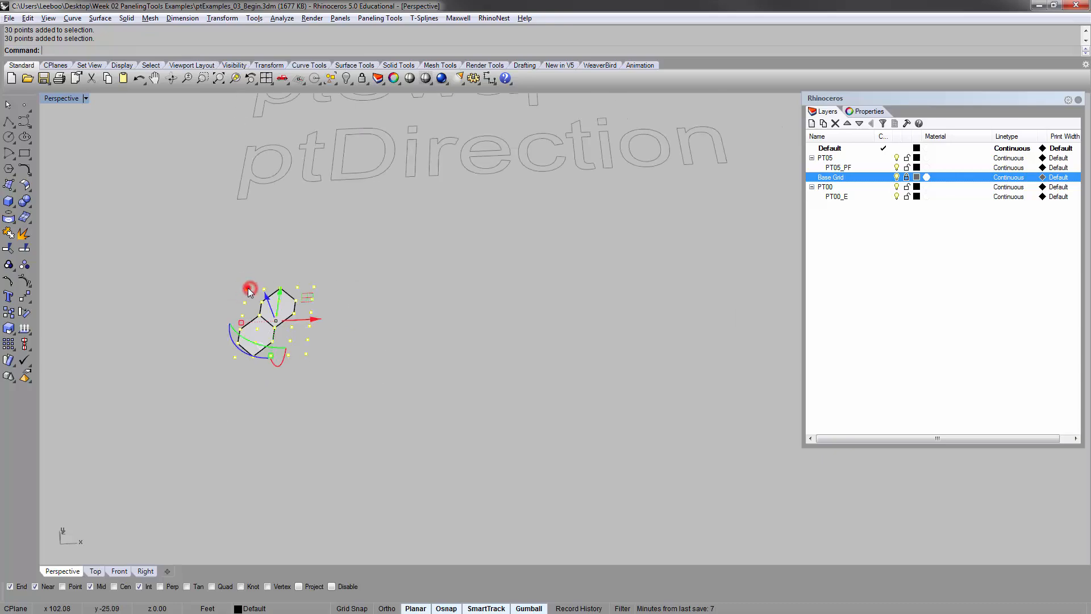
Start a new 2D pattern with ptManage2DPatterns, placing its origin on the sample grid's lower-right corner point with an x-axis reference of 1
scroll(359, 246, down, 8)
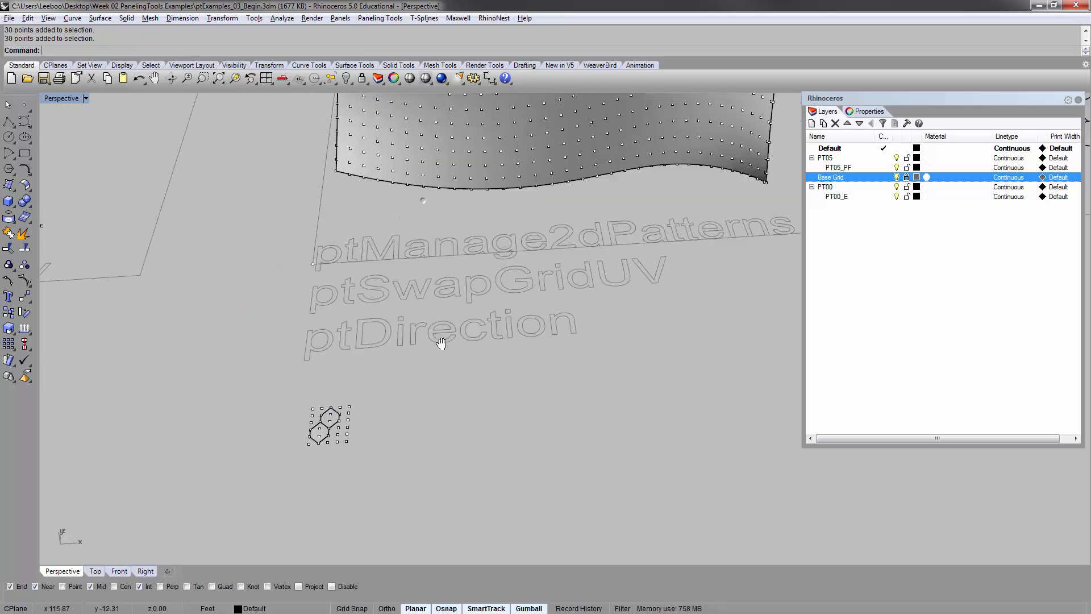
scroll(478, 257, down, 2)
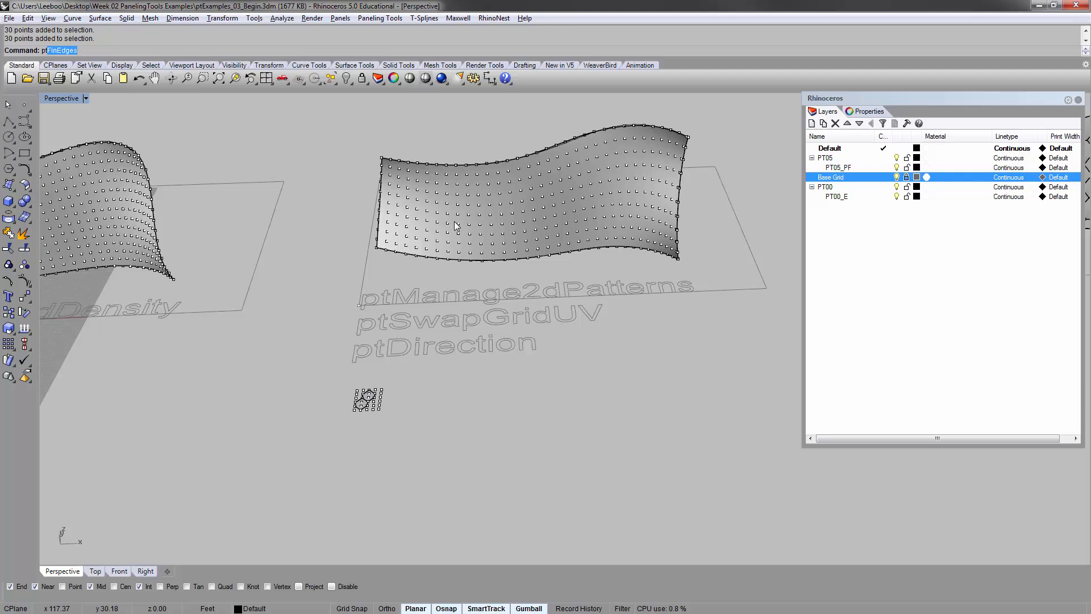
key(Return)
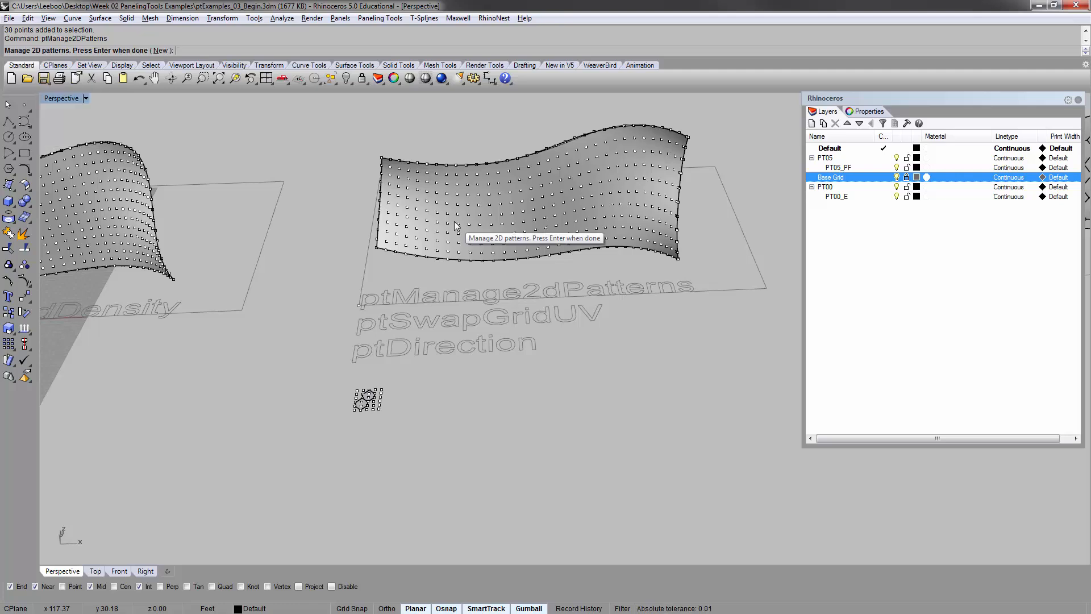
click(162, 54)
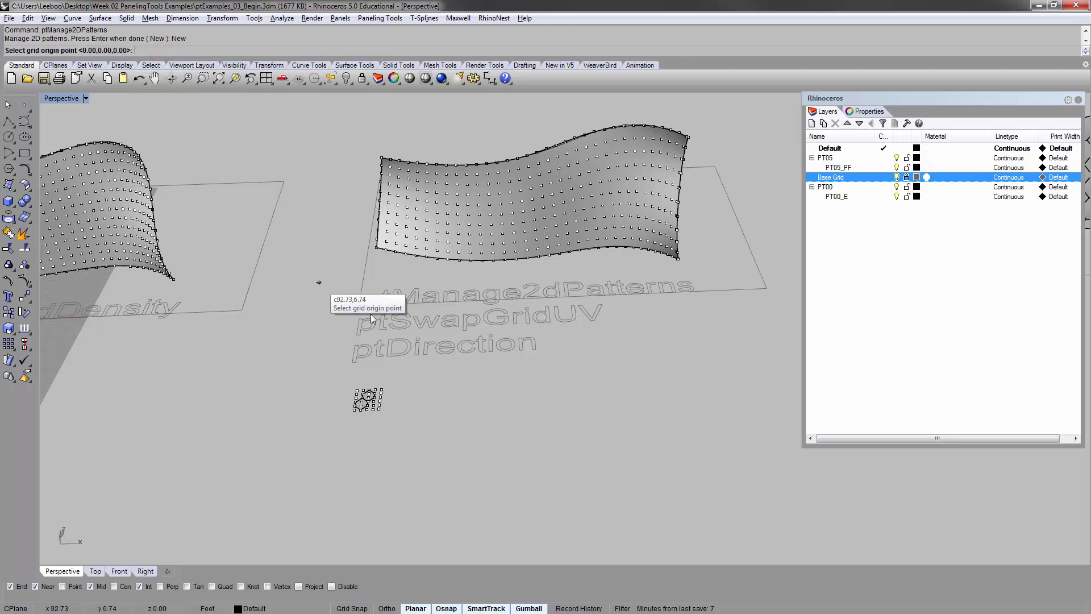
right_drag(383, 339, 371, 439)
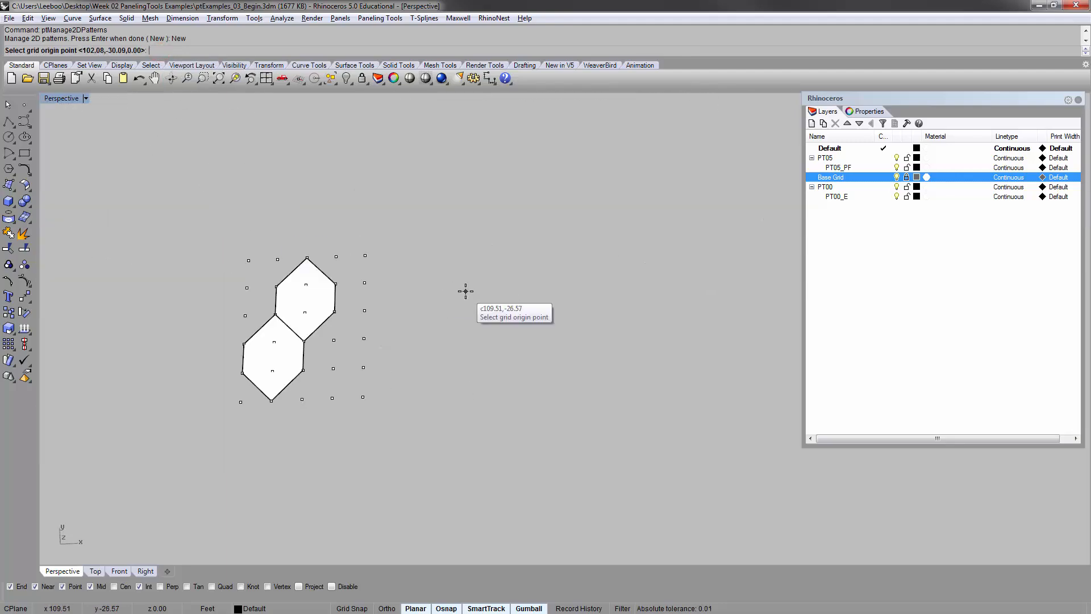
click(363, 396)
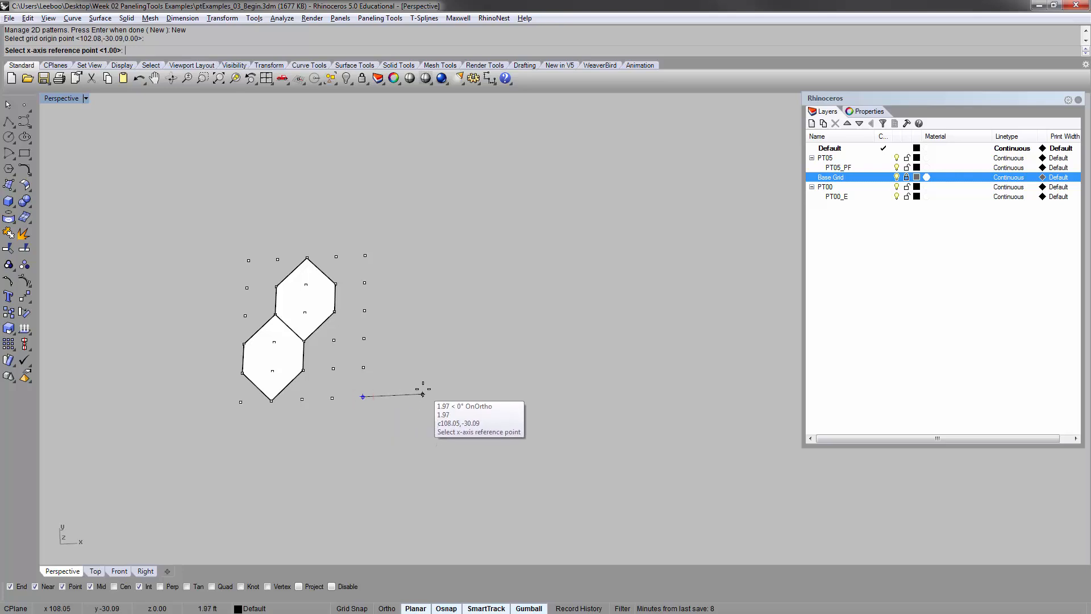
text(1)
key(Return)
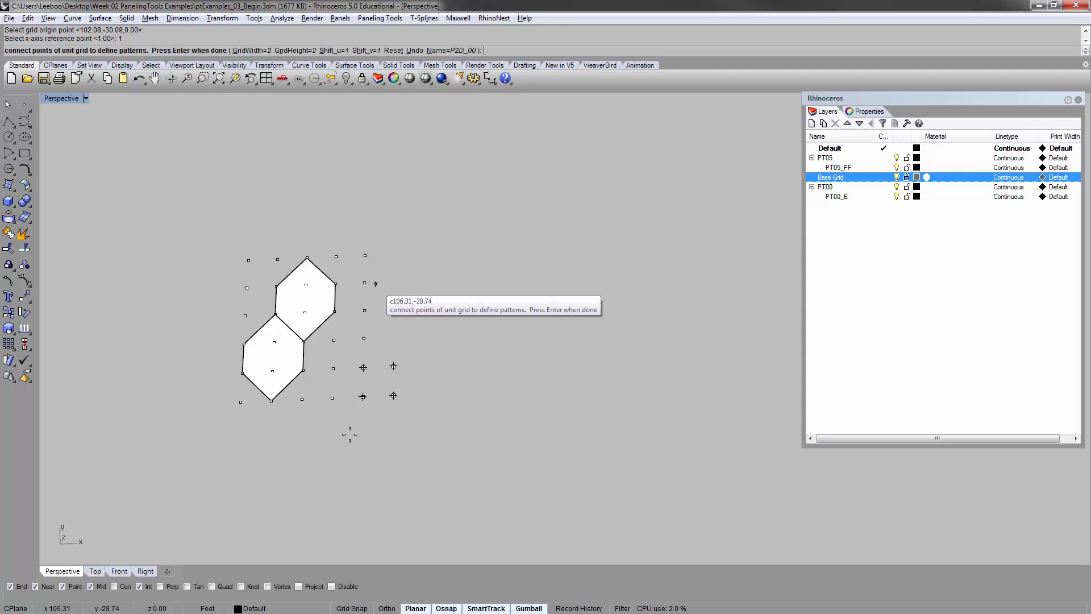
Set the new pattern's unit grid to GridWidth 4 and GridHeight 5
click(302, 399)
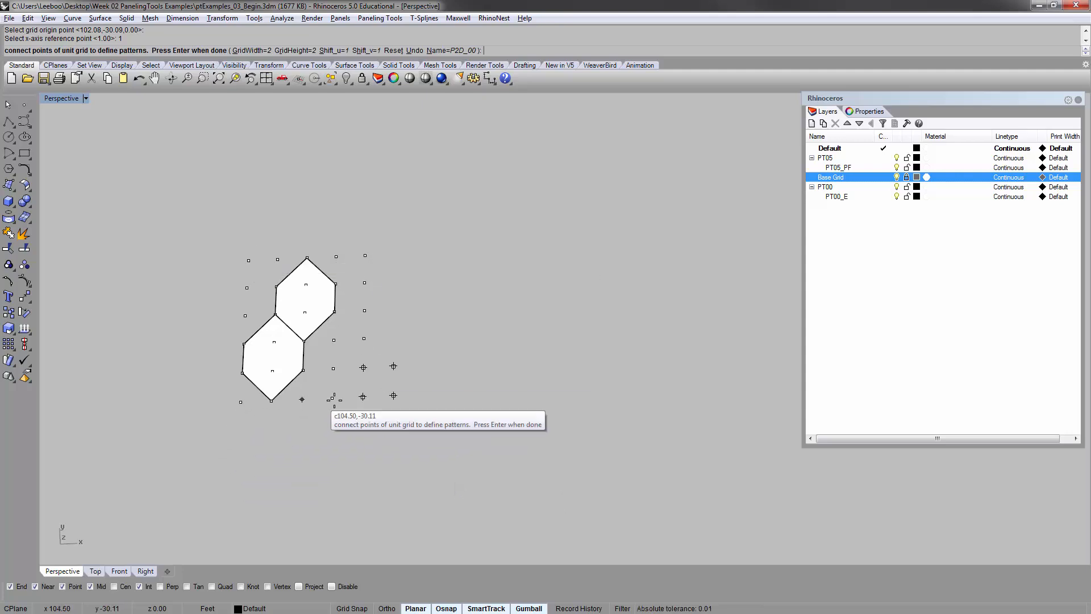
click(257, 49)
text(4)
key(Return)
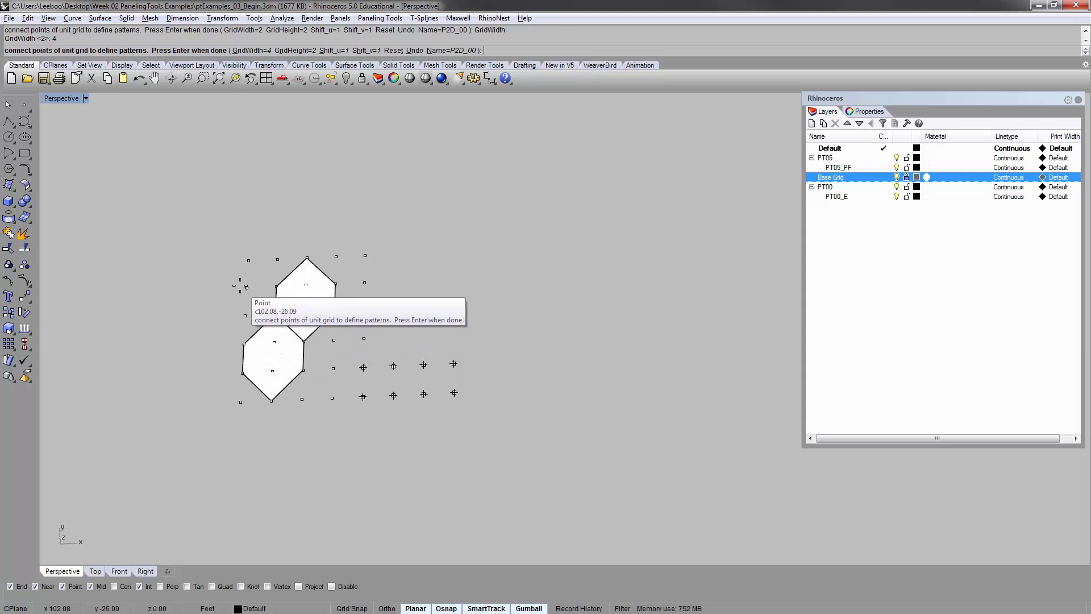
click(302, 50)
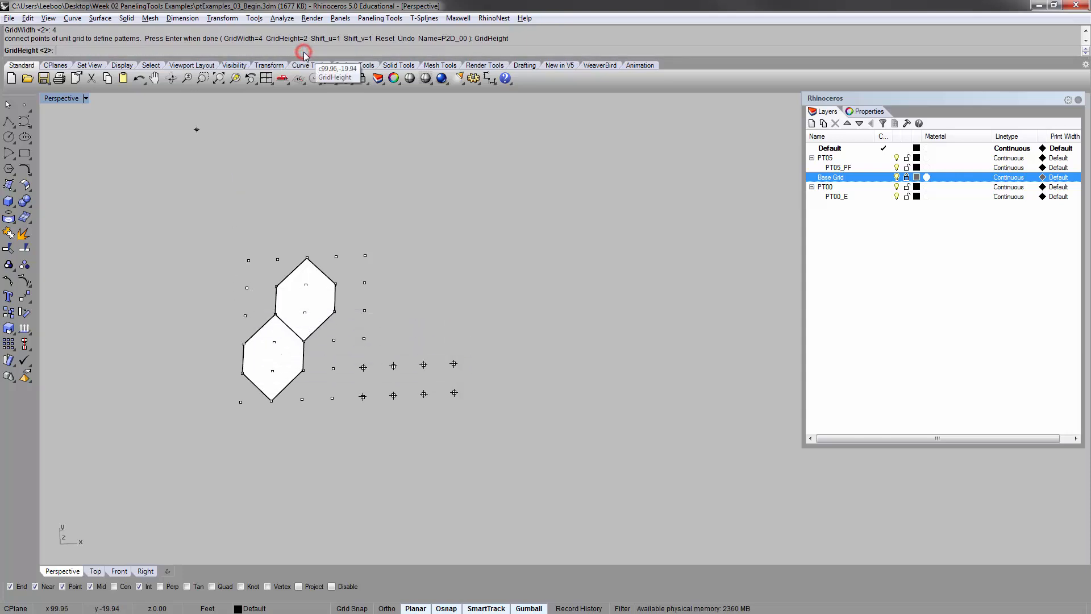
text(5)
key(Return)
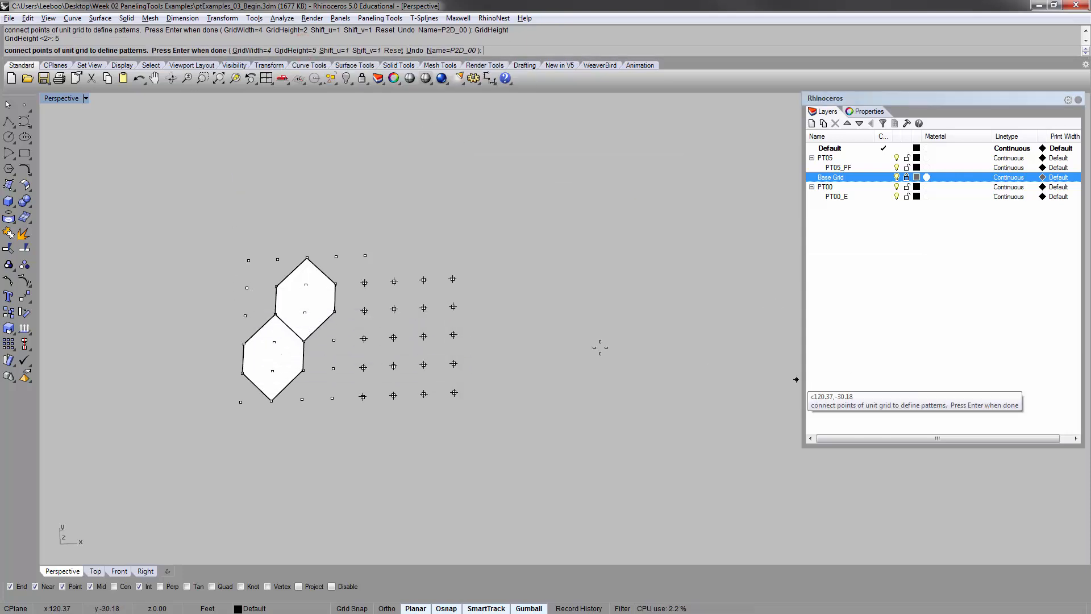
Enlarge the pattern's unit grid to GridHeight 6 and GridWidth 5
click(284, 50)
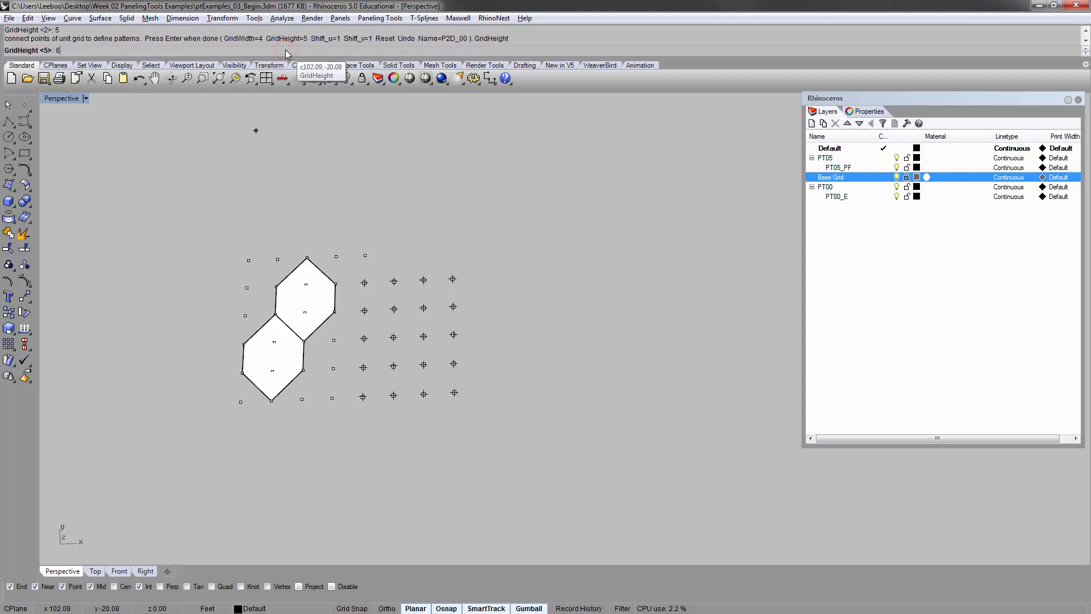
key(Return)
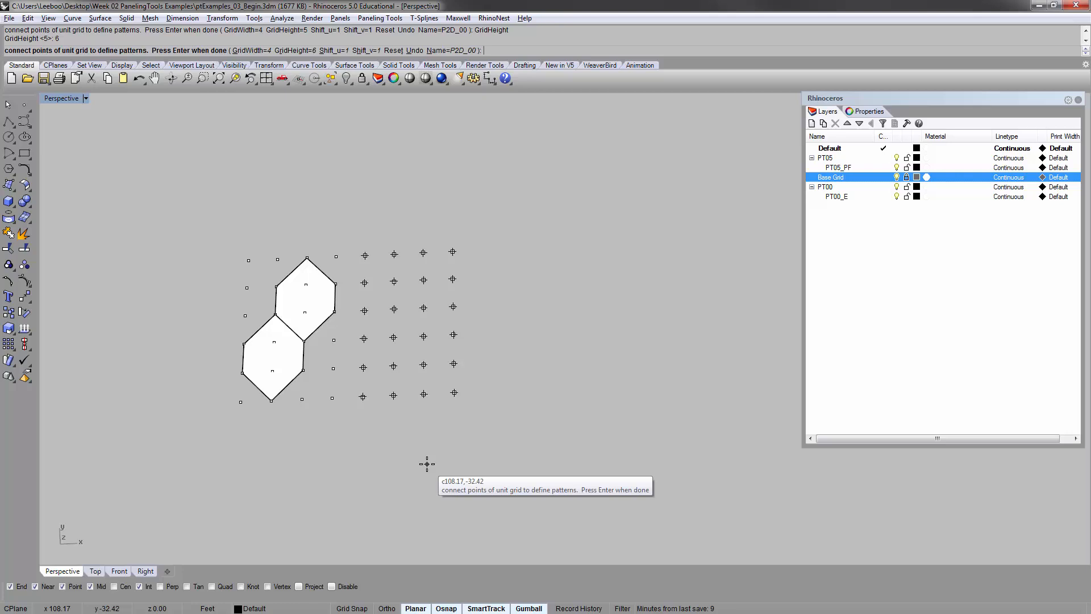
click(252, 50)
text(5)
key(Return)
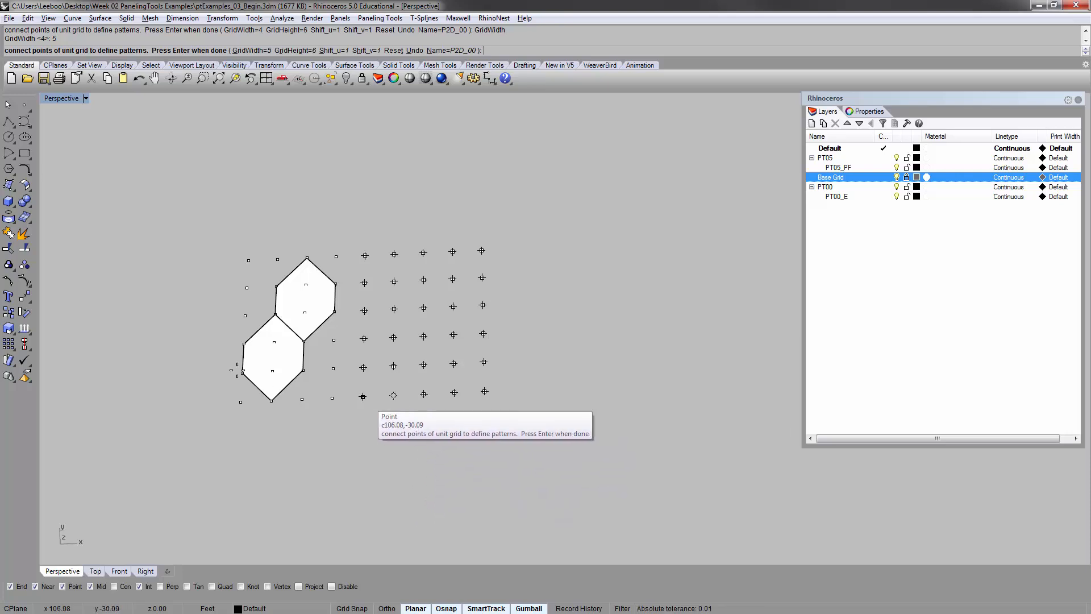
Outline the first closed hexagon of the pattern, starting from the second point of the unit grid's bottom row
click(393, 395)
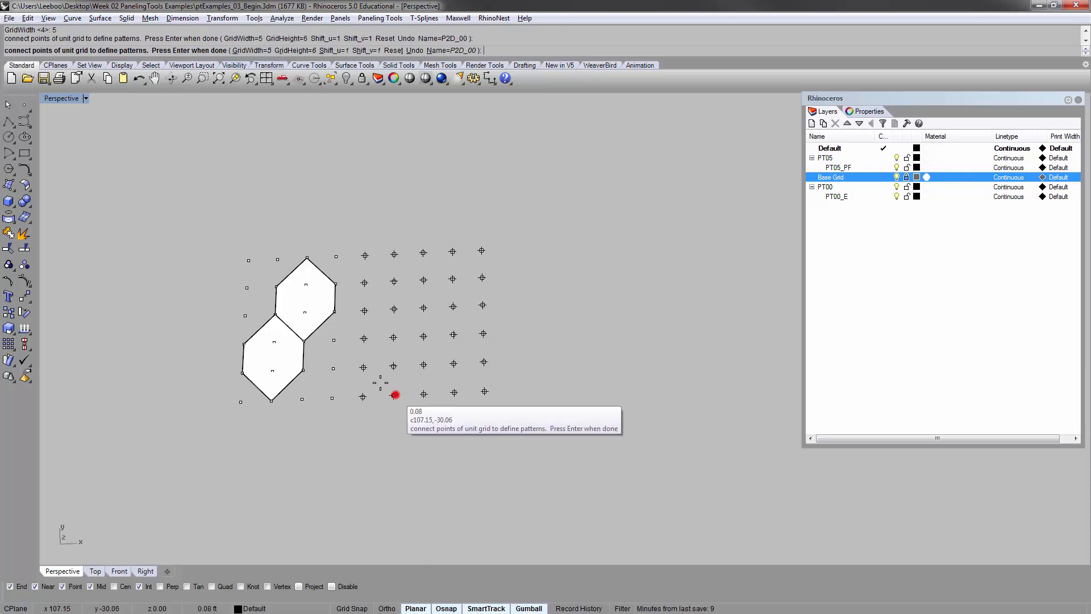
click(363, 368)
click(364, 338)
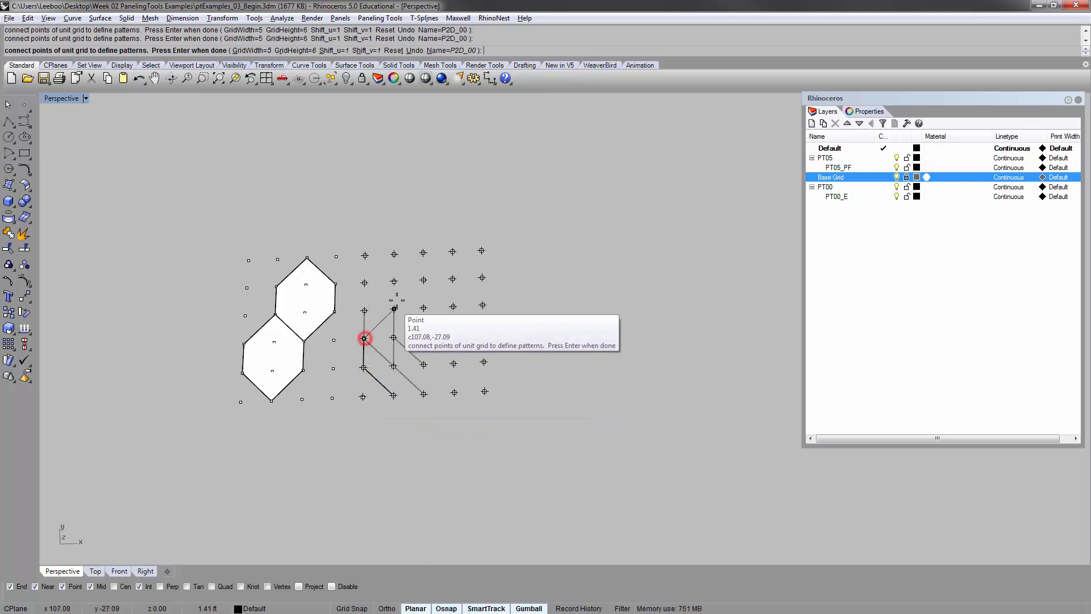
click(394, 309)
click(423, 336)
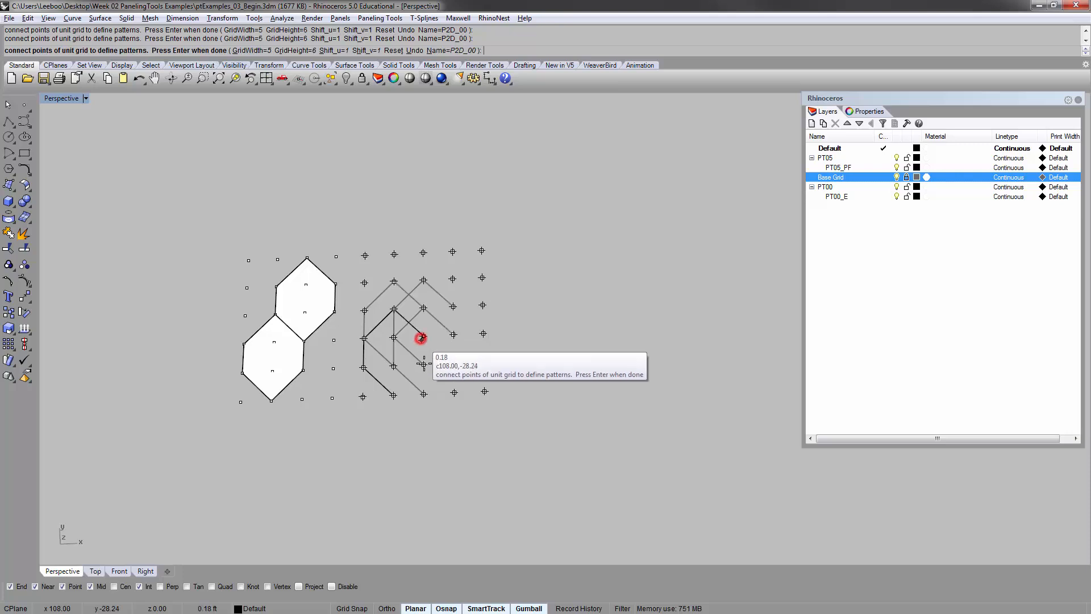
click(423, 364)
click(393, 396)
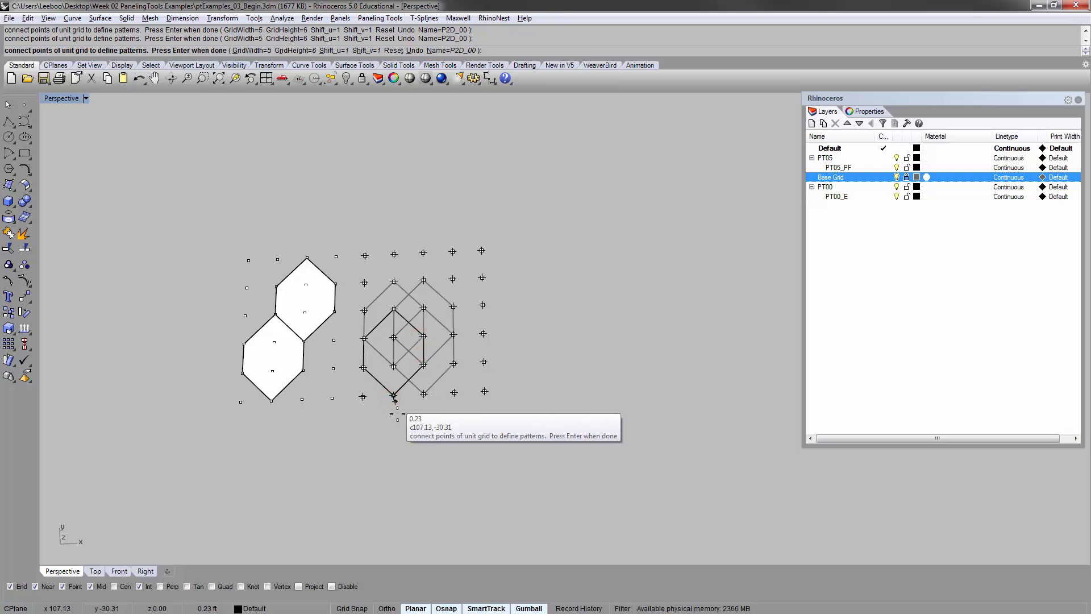
key(Return)
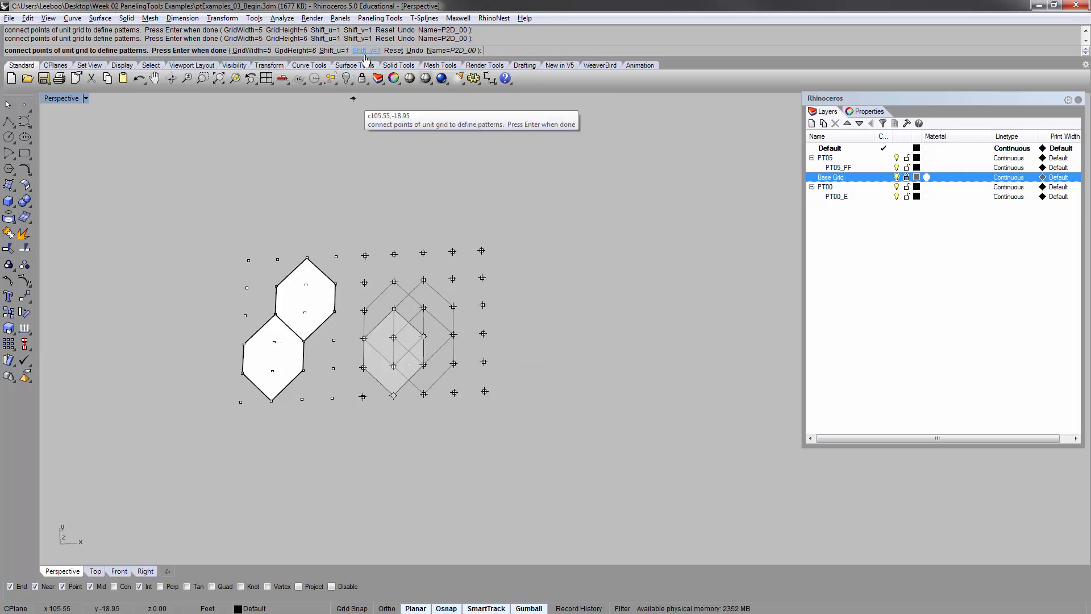
Set the hexagon pattern's repeat spacing to Shift_u 2 and Shift_v 3
click(335, 51)
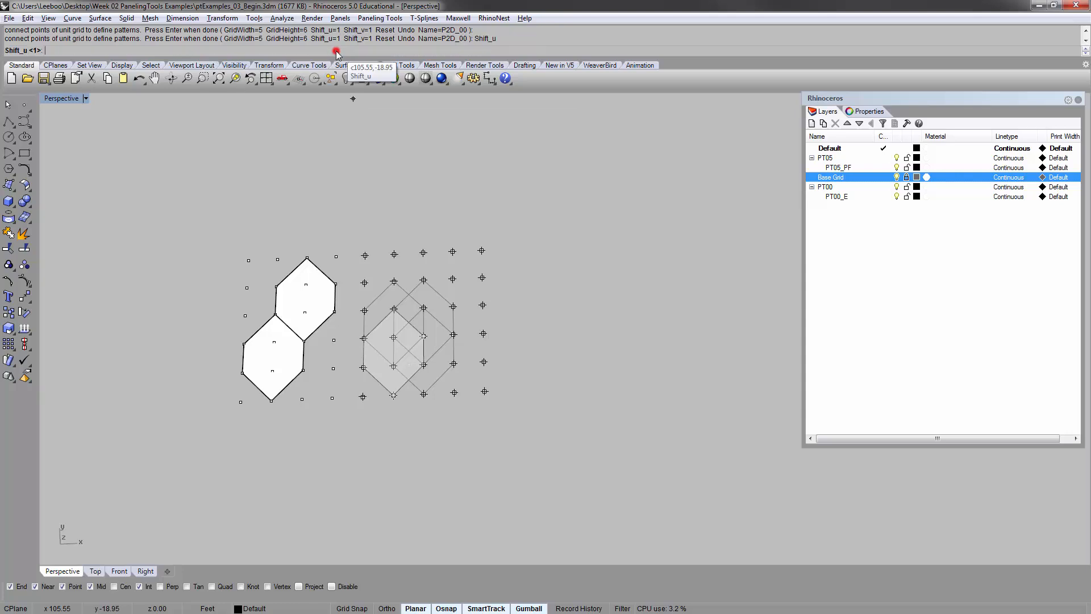
text(2)
key(Return)
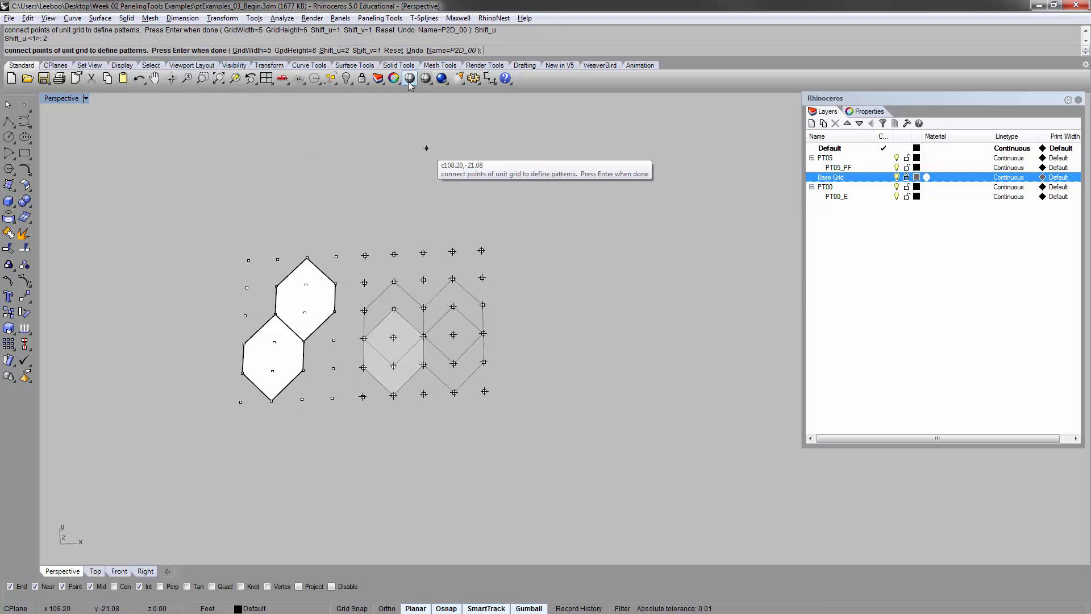
click(369, 51)
text(3)
key(Return)
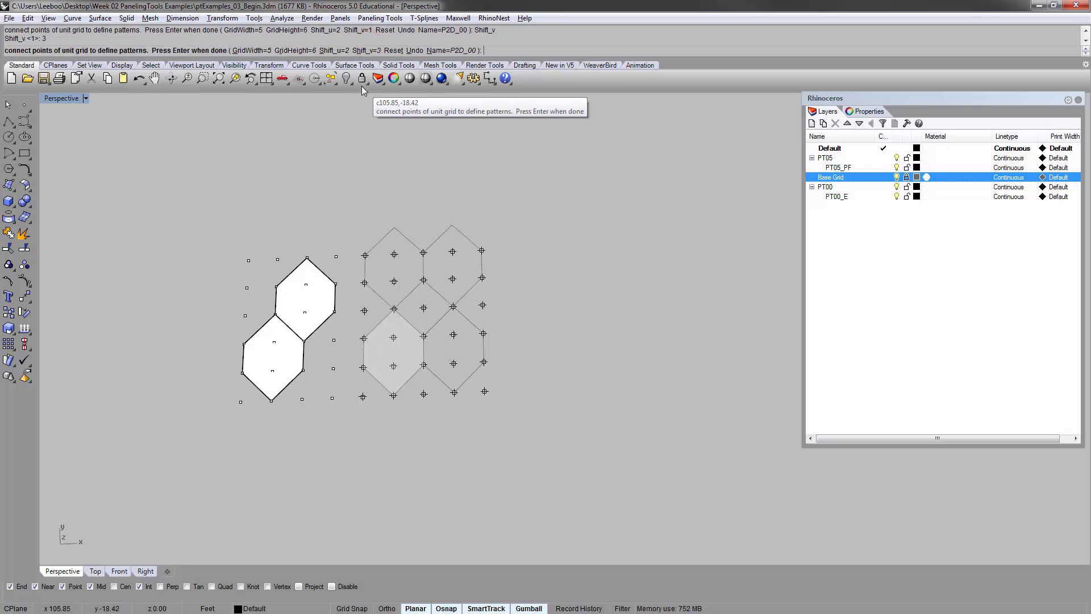
Try a repeat spacing of Shift_v 2 and Shift_u 3 for the hexagon pattern
click(364, 51)
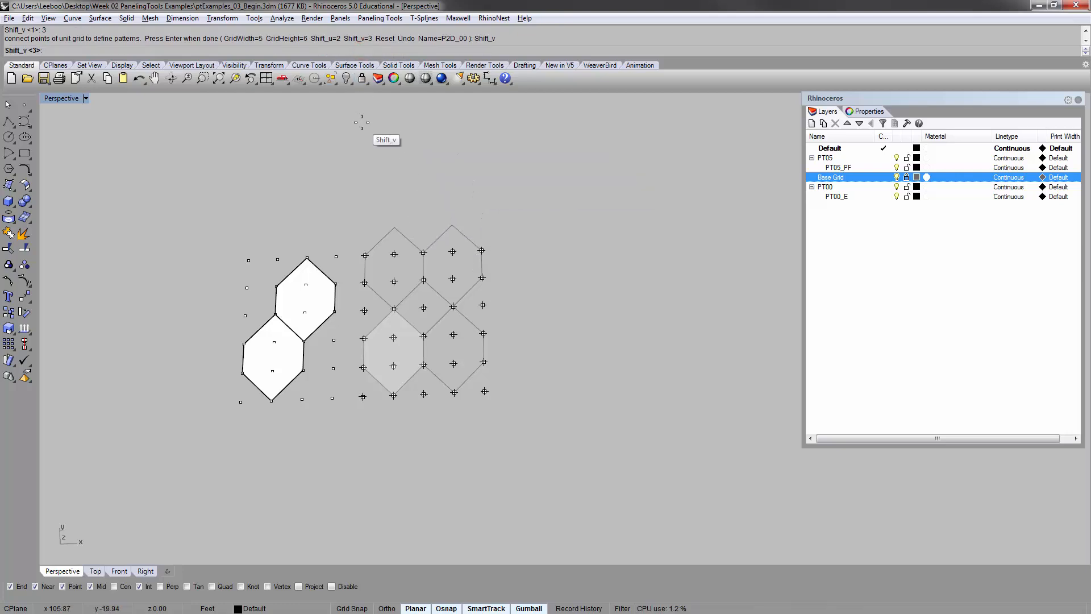
text(2)
key(Return)
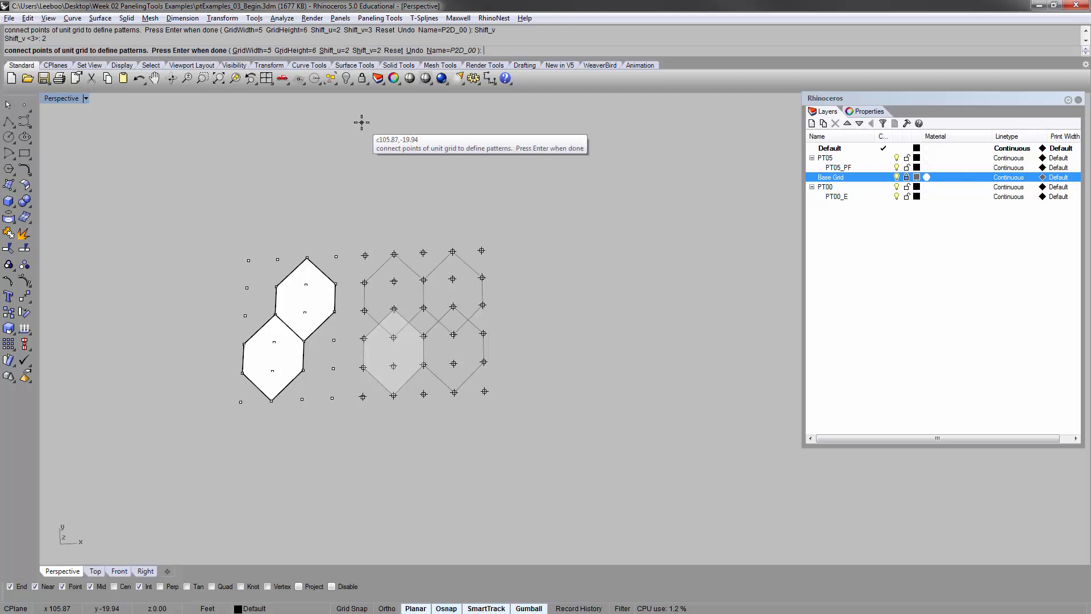
click(331, 51)
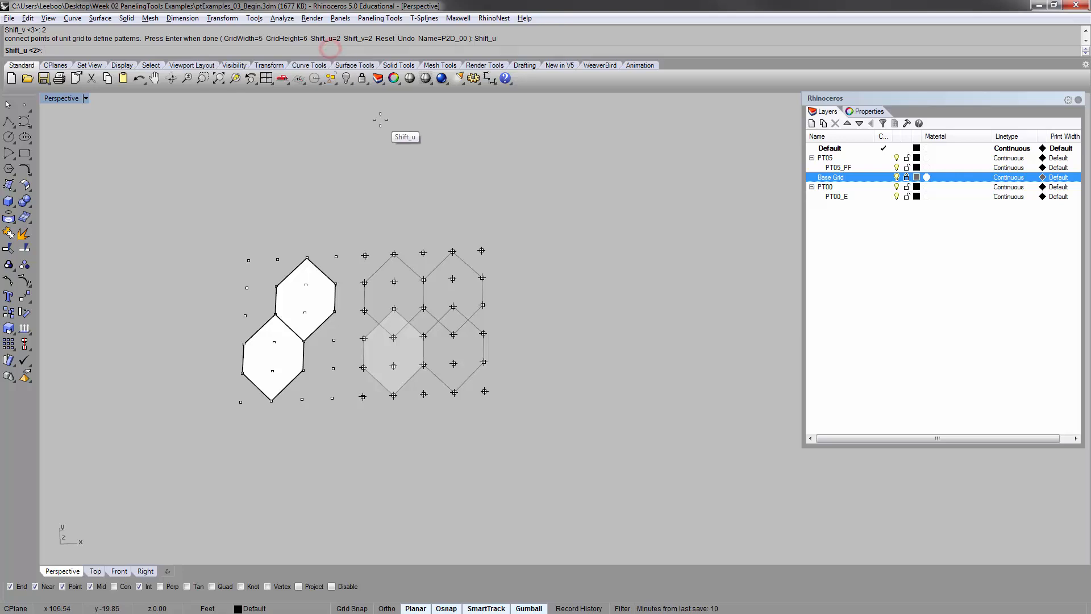
text(3)
key(Return)
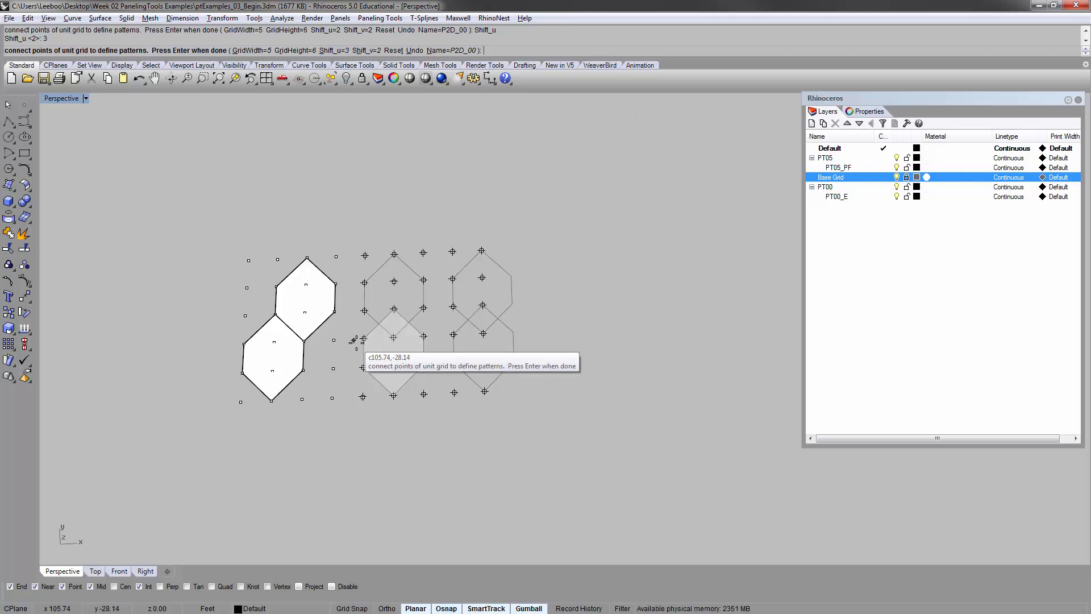
Outline a second closed hexagon diagonally up and right of the first, sharing its upper-right edge
click(424, 336)
click(452, 306)
click(453, 279)
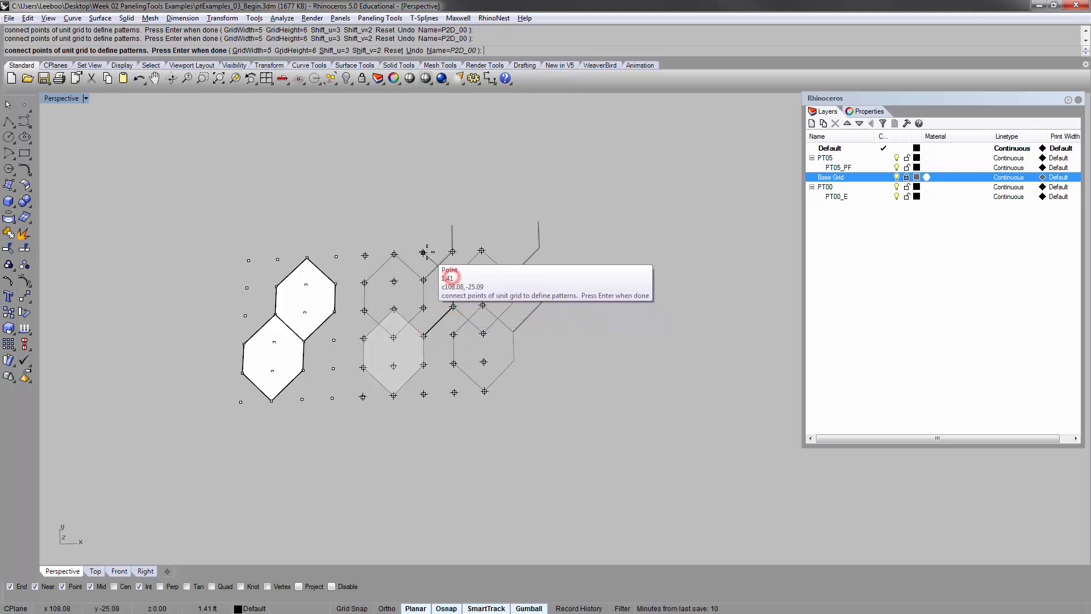
click(423, 253)
click(395, 279)
click(395, 308)
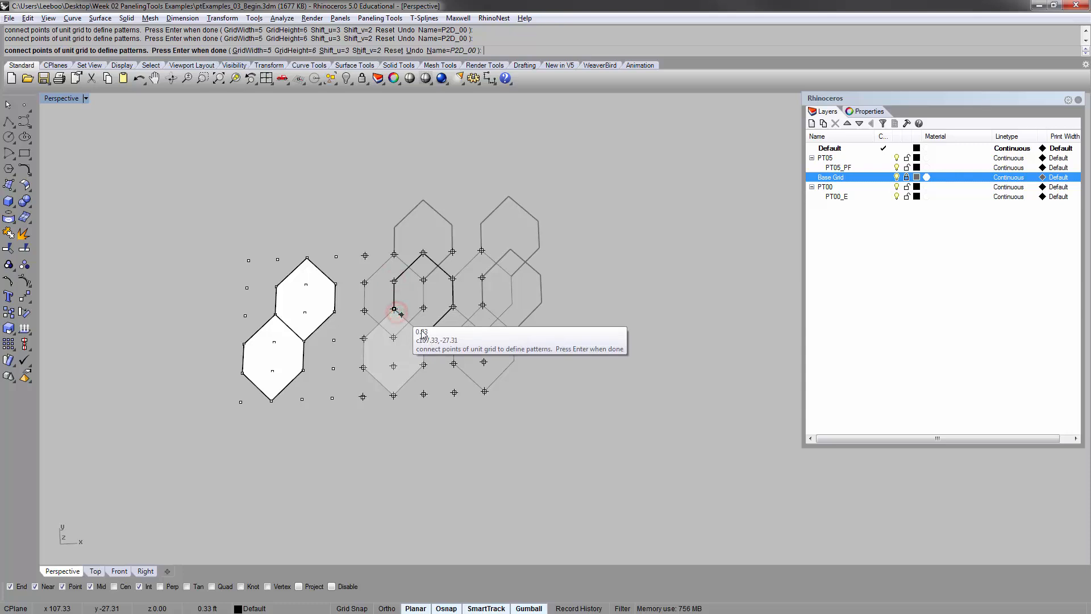
click(424, 336)
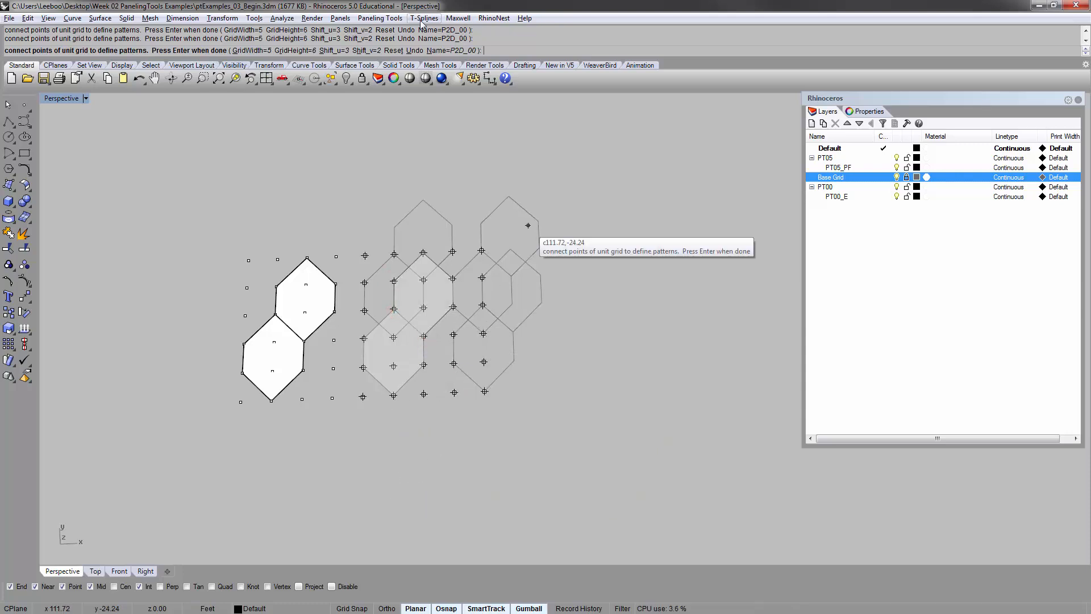
Set the two-hexagon pattern's Shift_u to 2 and Shift_v to 4, trying 3 for Shift_v first
click(334, 51)
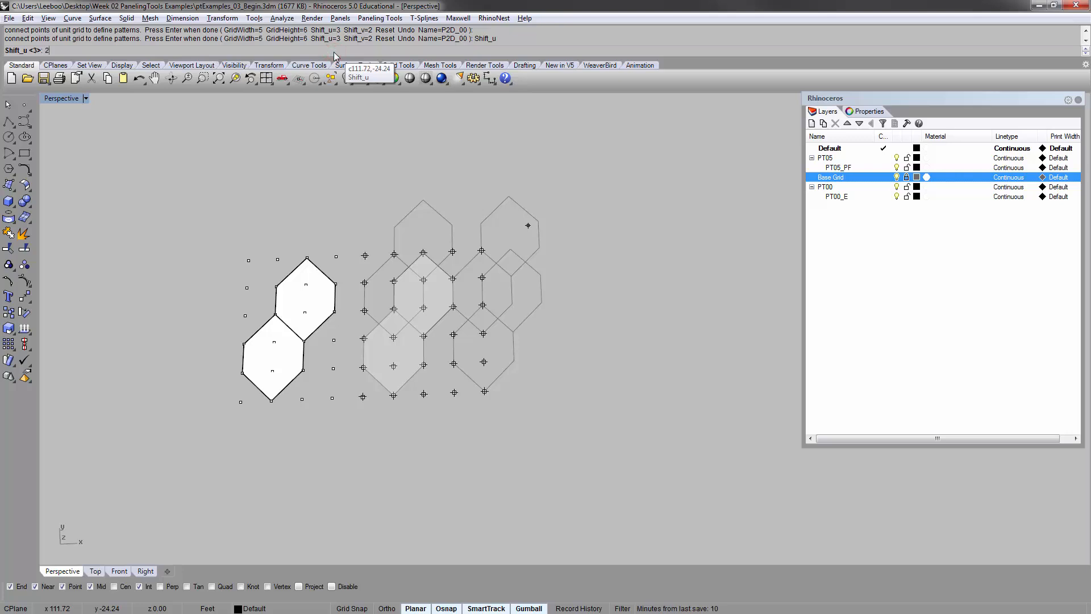
text(2)
key(Return)
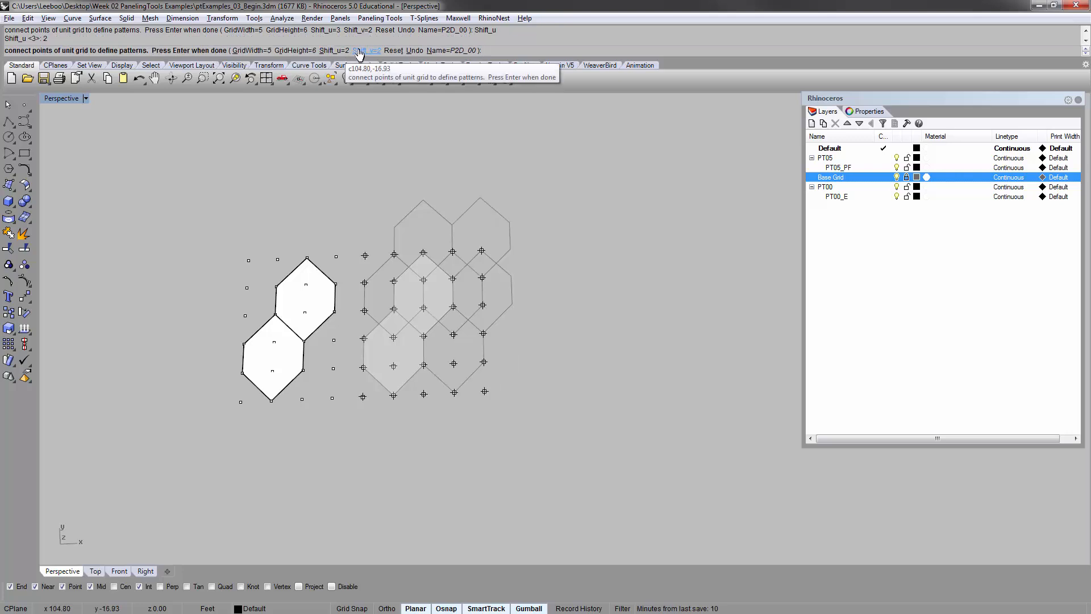
click(362, 51)
text(3)
key(Return)
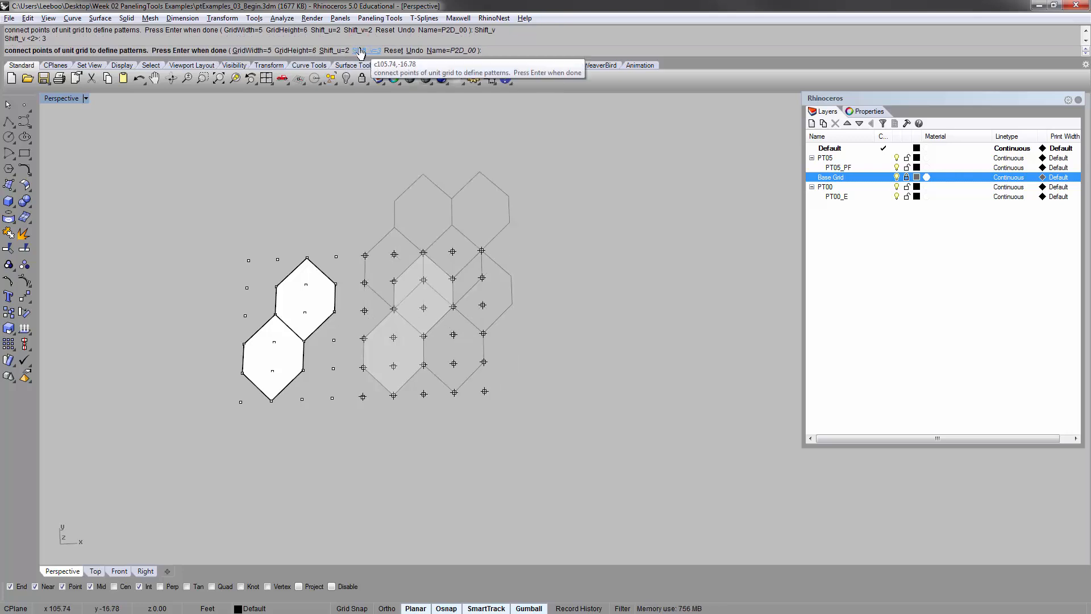
click(361, 51)
text(4)
key(Return)
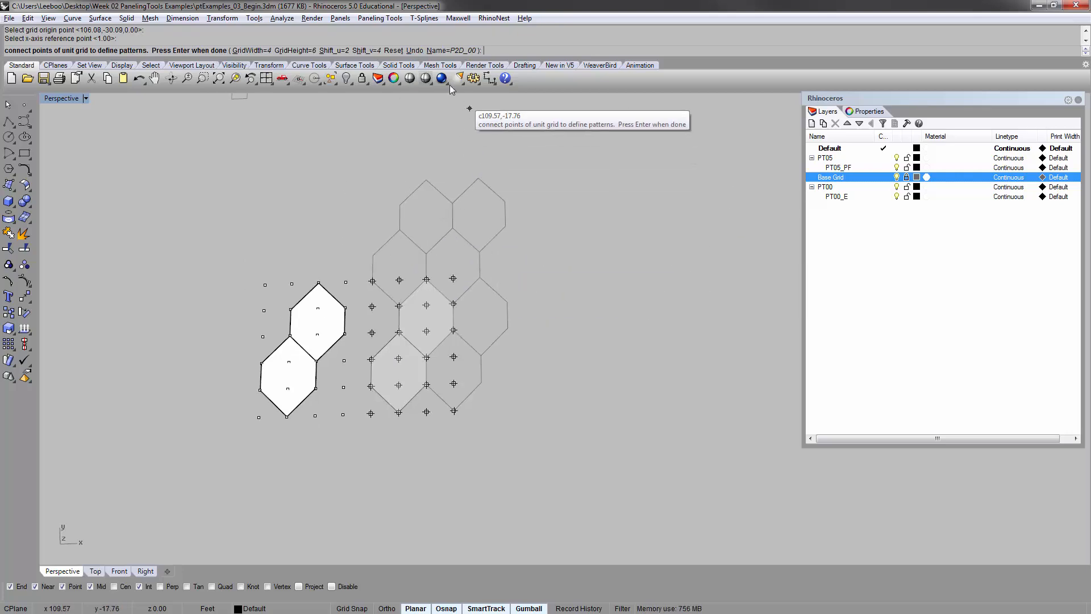
Name the custom pattern HexPattern and finish defining it
click(462, 52)
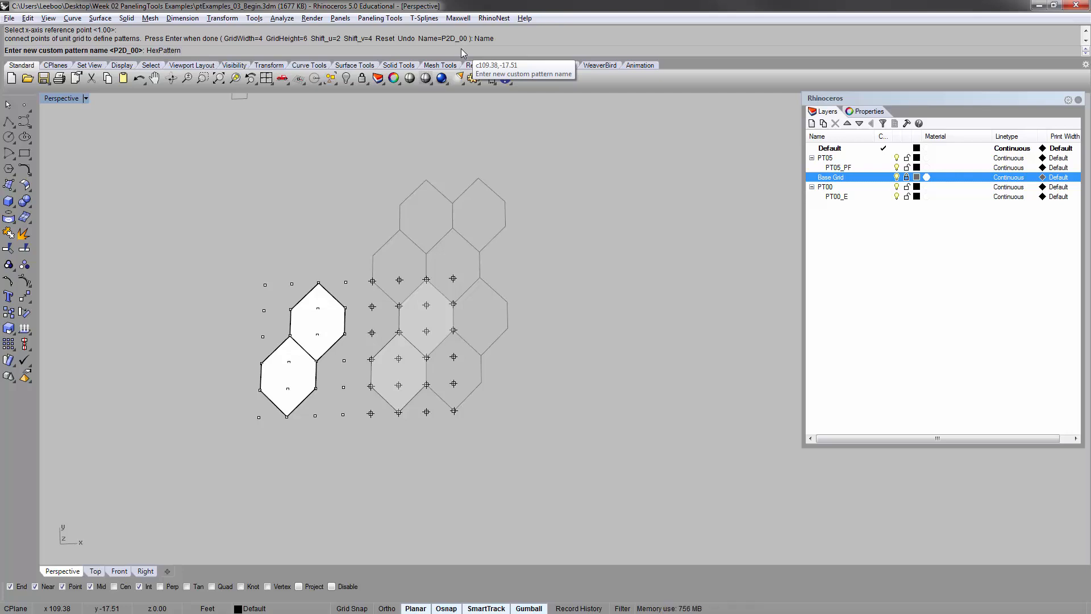
key(Return)
key(Return)
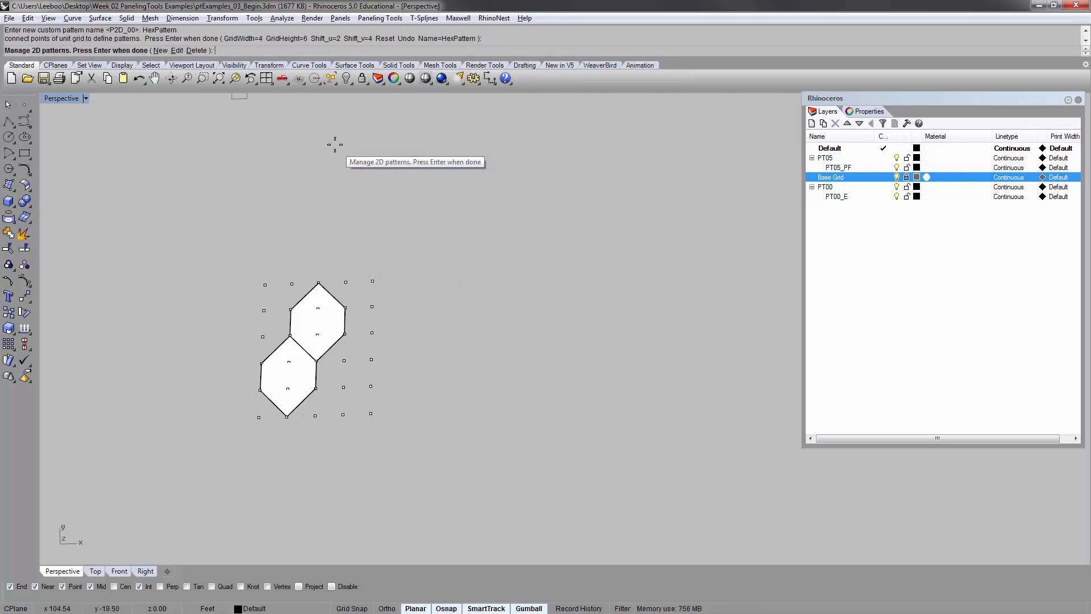
key(Return)
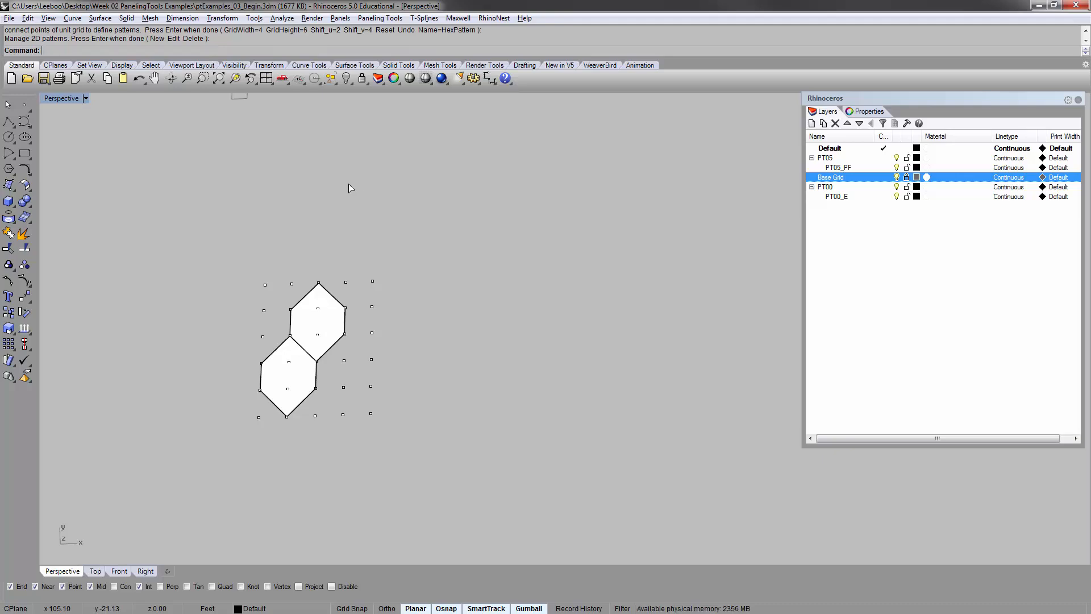
Run ptPanelGrid on the curved surface's point grid, using that surface as the base and HexPattern as the pattern
right_drag(377, 355, 393, 270)
scroll(377, 322, up, 6)
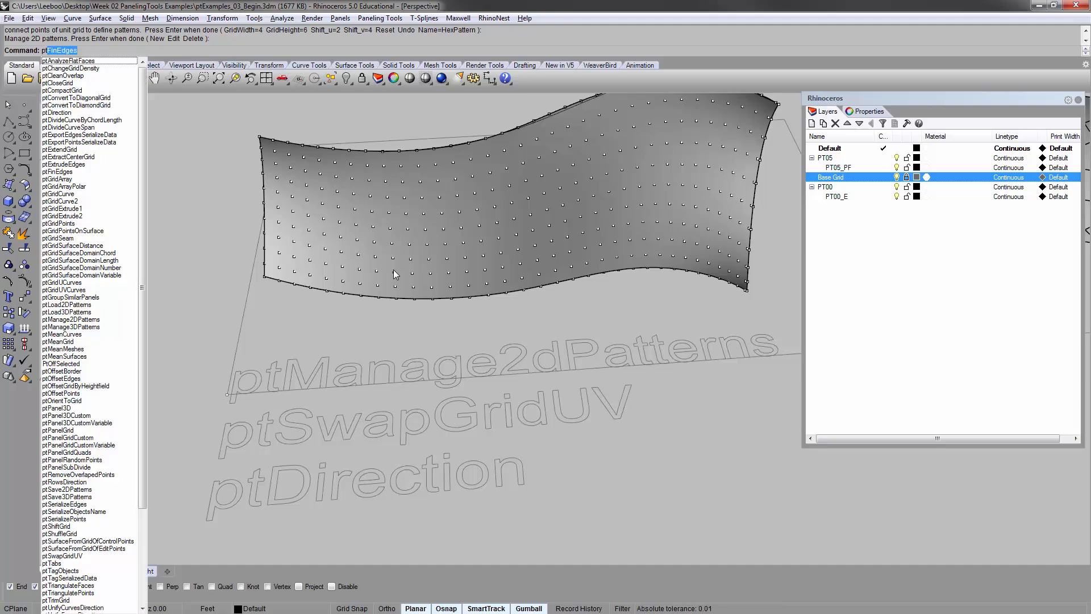
text(PanelGridCustomVariabl)
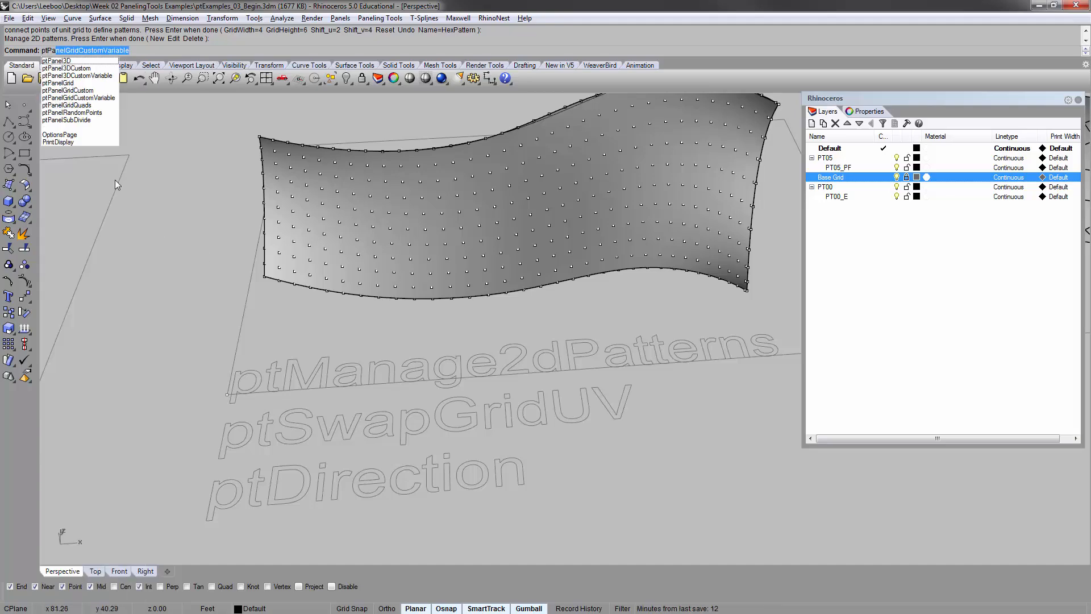
click(91, 83)
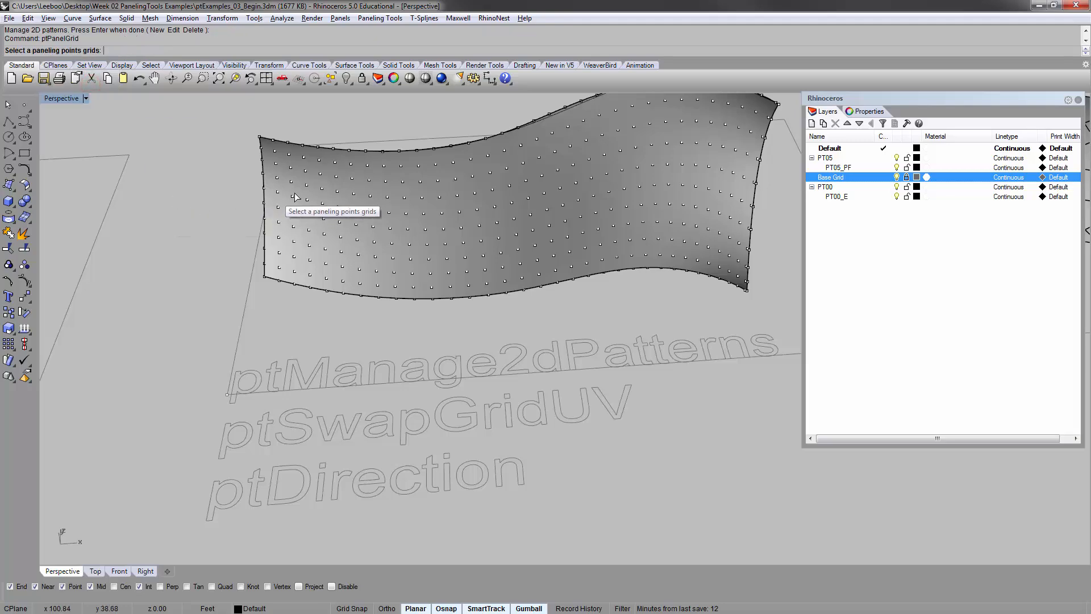
click(318, 185)
right_click(211, 118)
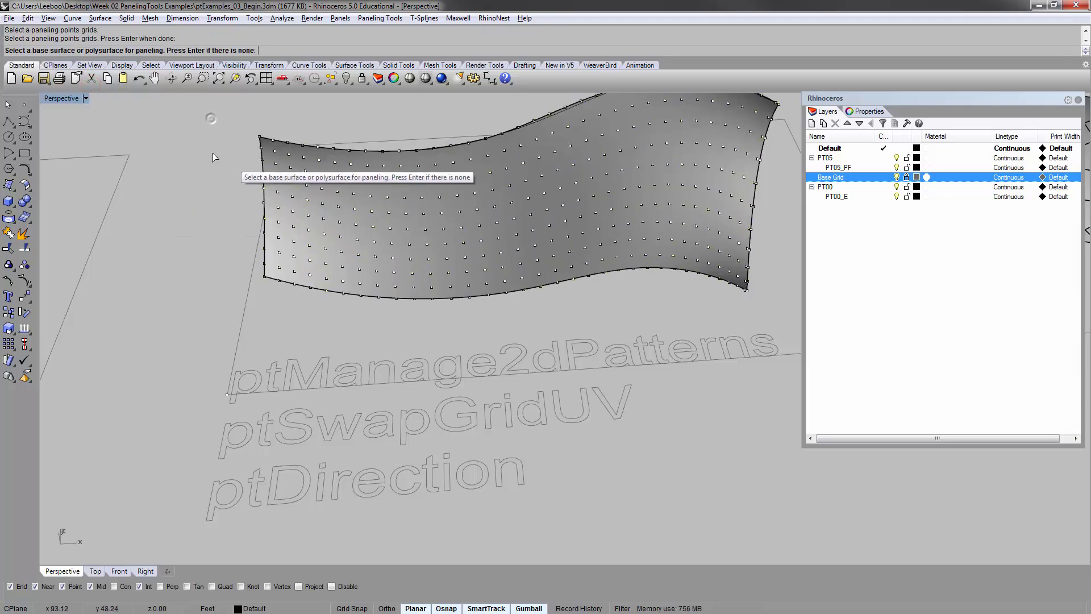
click(313, 181)
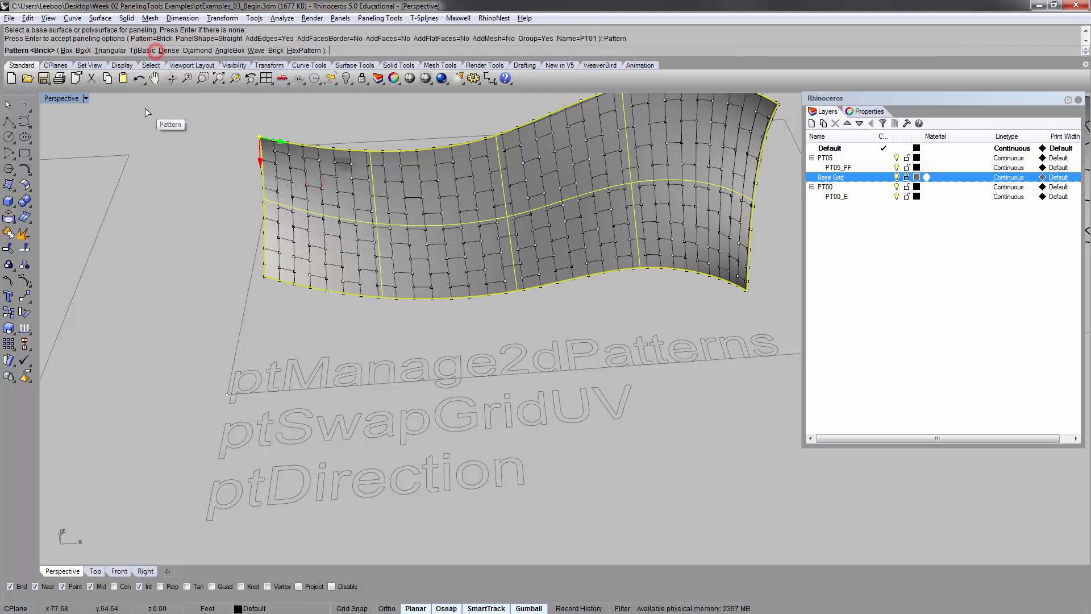
click(156, 51)
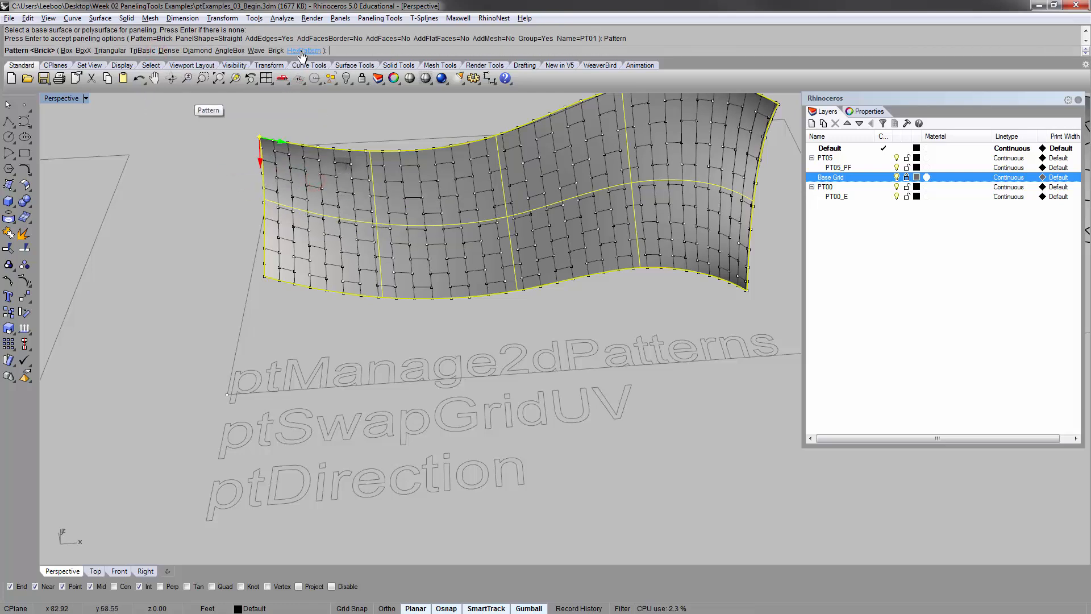
click(302, 52)
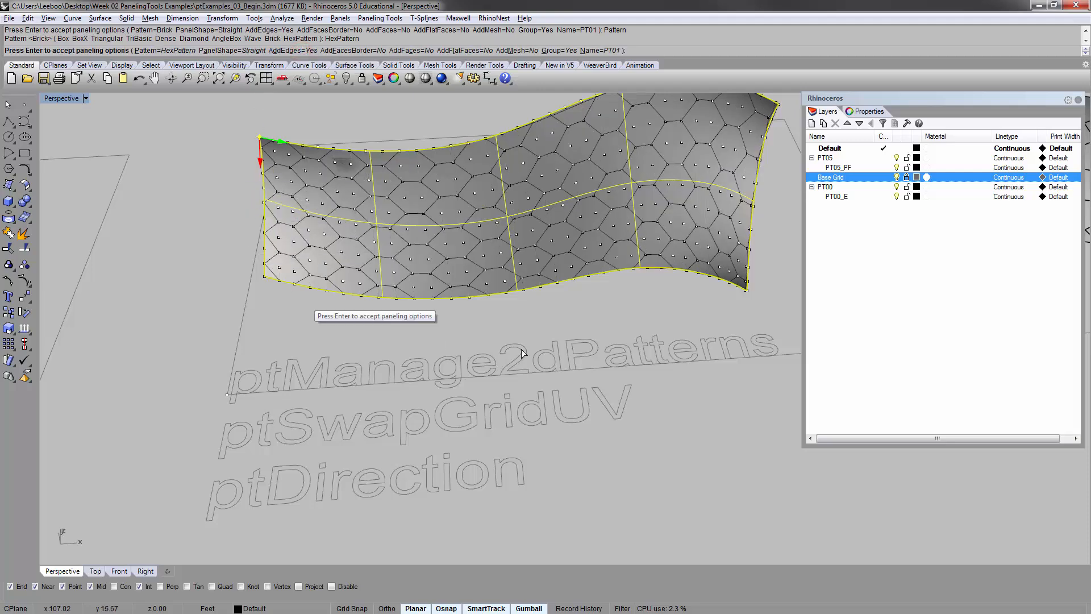
Compare the HexPattern preview on the curved surface with the two-hexagon pattern unit drawn below the labels
right_drag(423, 343, 366, 433)
shift+right_drag(295, 552, 362, 433)
scroll(361, 413, up, 6)
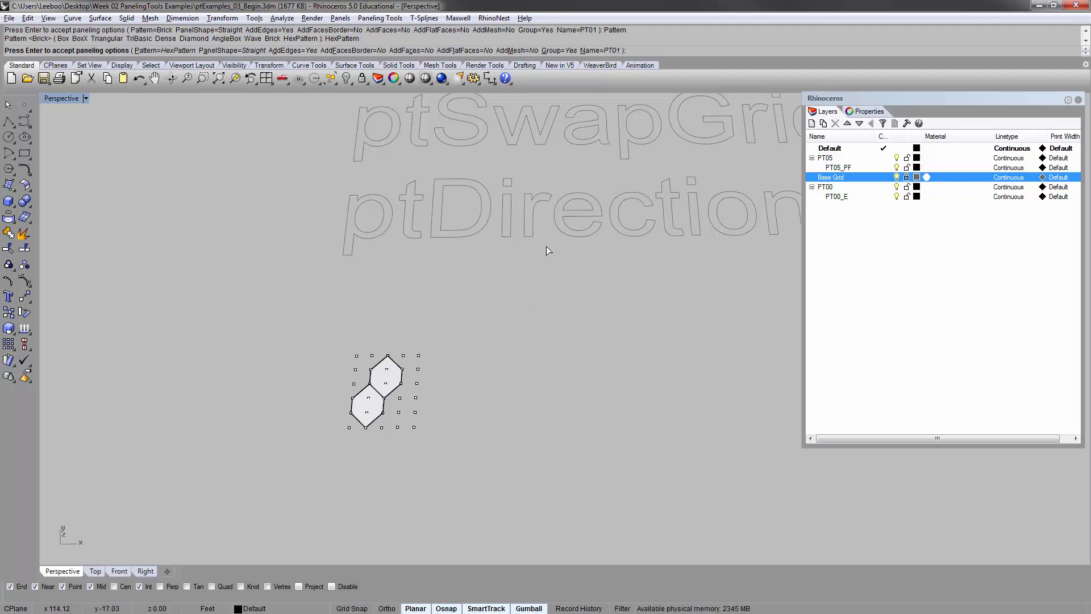
shift+right_drag(547, 246, 381, 466)
scroll(381, 466, down, 6)
right_drag(474, 401, 519, 324)
scroll(368, 395, up, 6)
right_drag(369, 387, 375, 343)
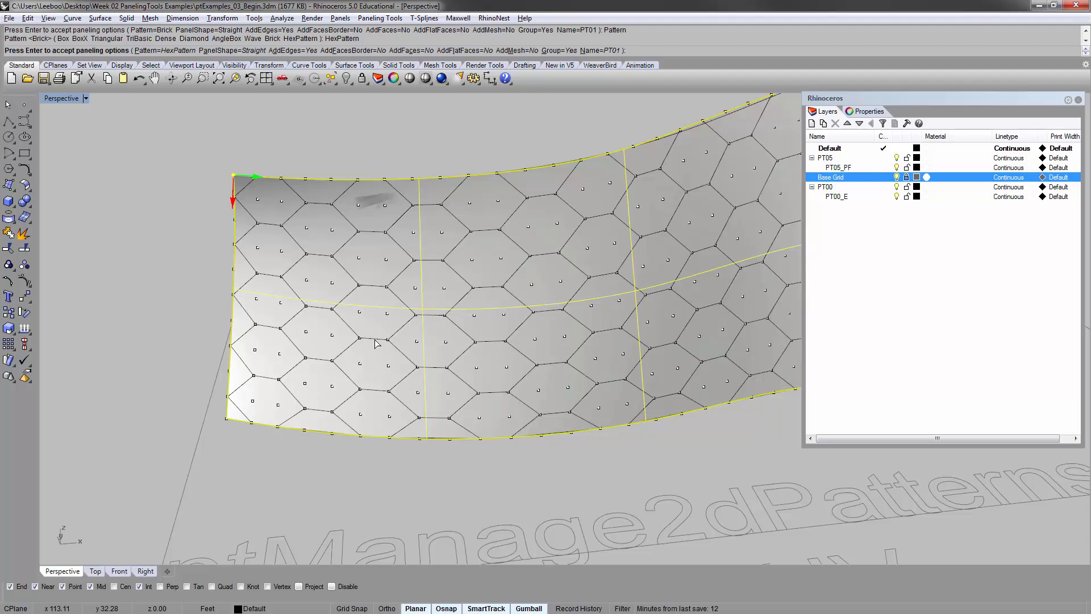
scroll(348, 220, down, 4)
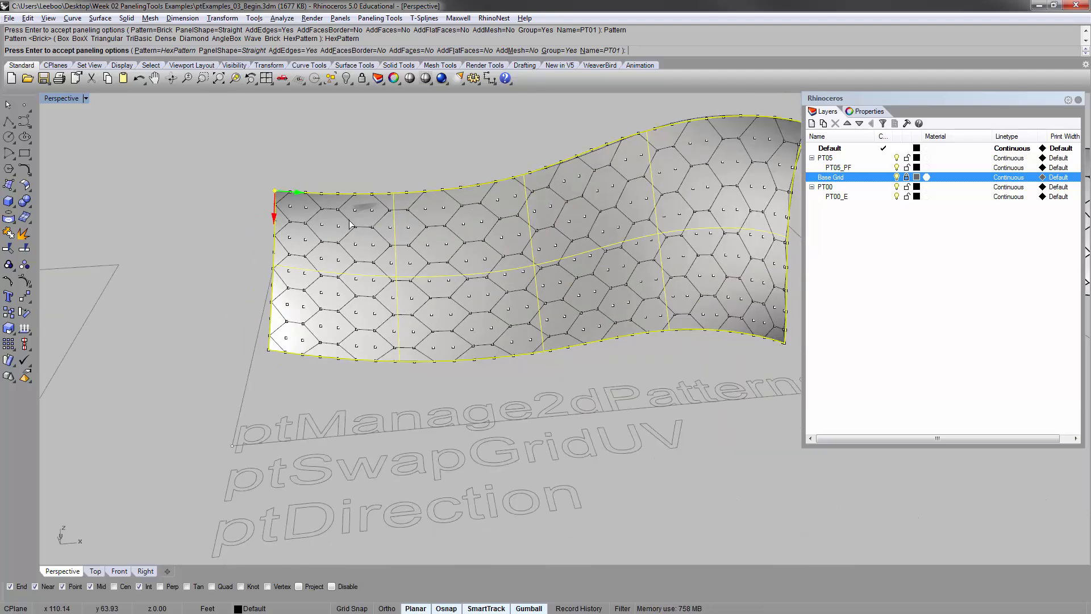
Accept the HexPattern paneling and move the resulting group of hexagon edges along Y, clear of the surface
right_click(347, 219)
click(385, 159)
right_drag(385, 169, 380, 191)
click(405, 217)
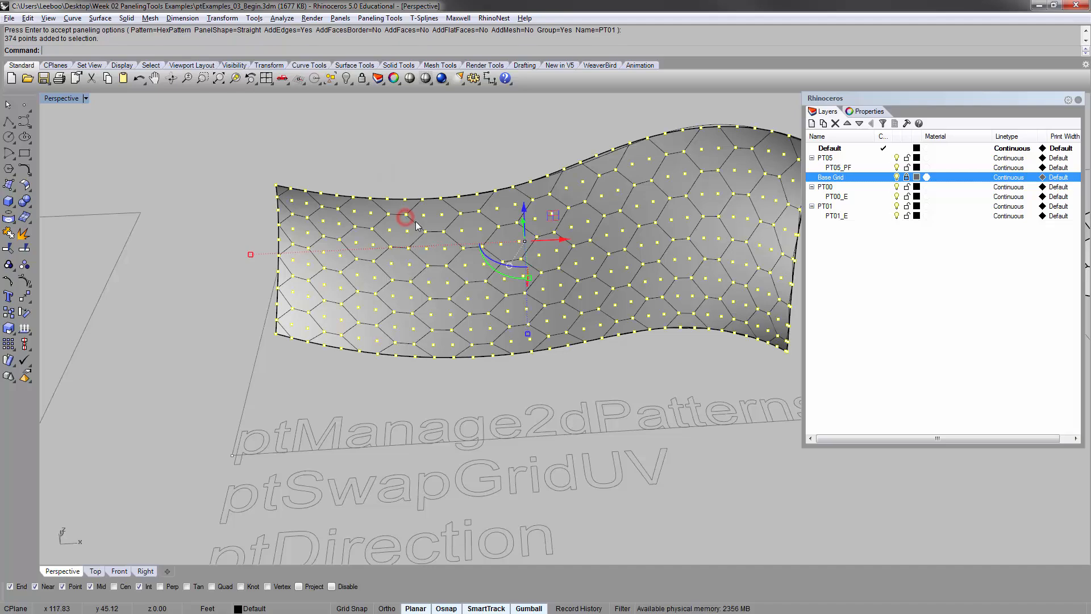
click(415, 220)
click(476, 263)
scroll(461, 244, down, 6)
right_drag(458, 238, 448, 257)
scroll(447, 256, down, 4)
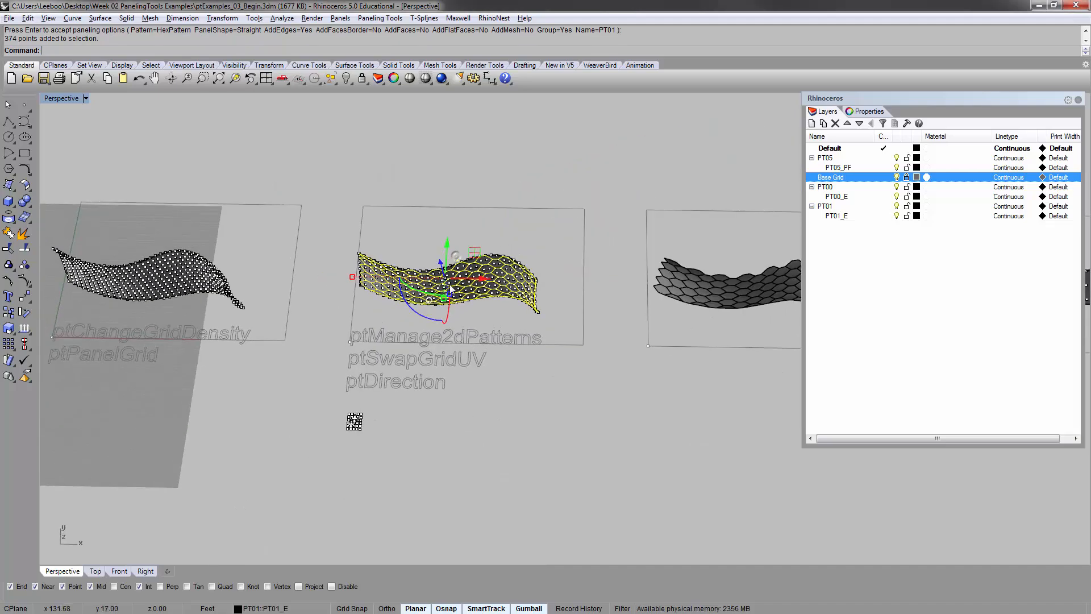
drag(446, 256, 476, 121)
click(309, 172)
Swap the U and V directions of the curved surface's paneling point grid with ptSwapGridUV
right_drag(376, 236, 408, 168)
click(690, 284)
click(551, 200)
scroll(360, 286, up, 6)
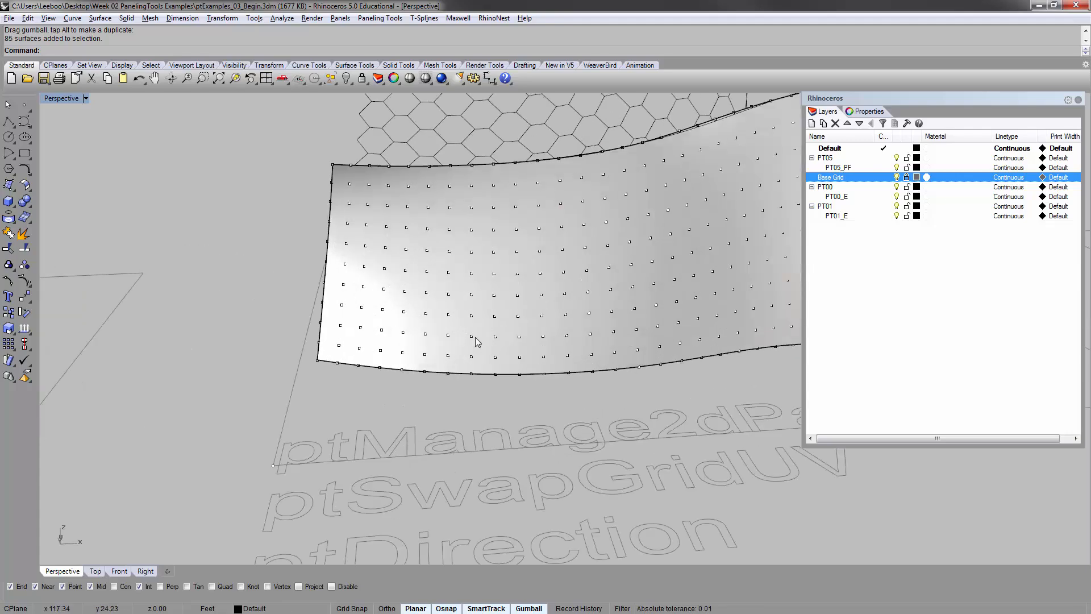
shift+right_drag(476, 338, 401, 408)
scroll(422, 244, down, 5)
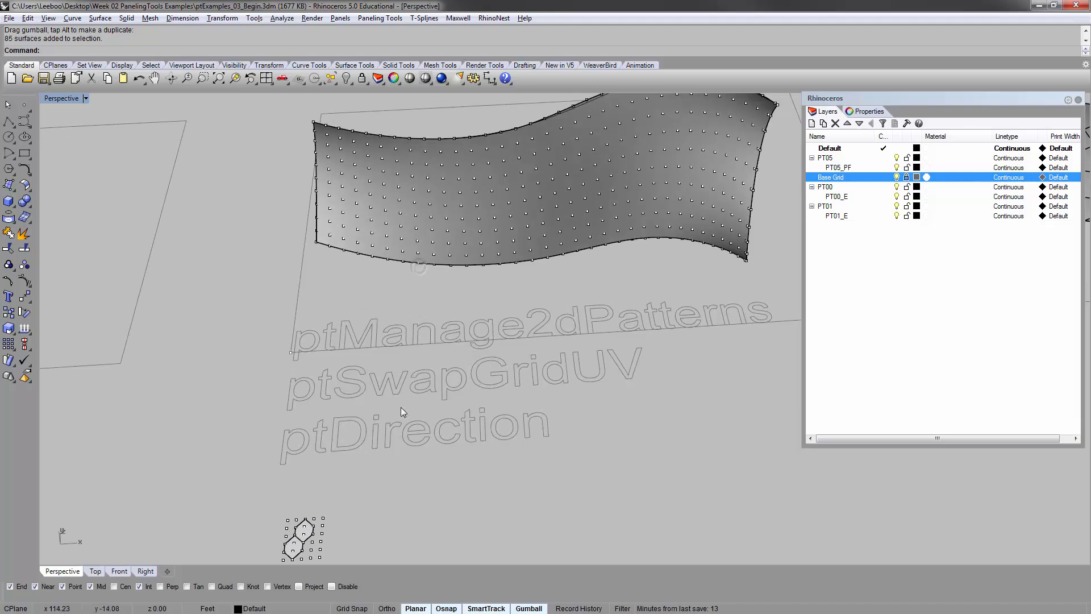
right_drag(410, 341, 360, 409)
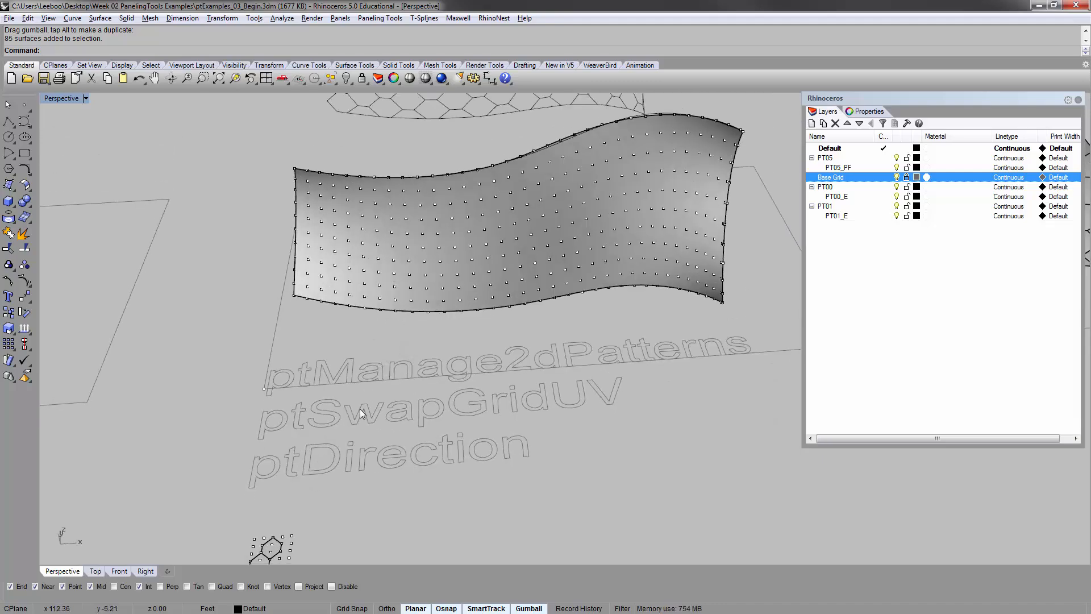
text(PtSwa)
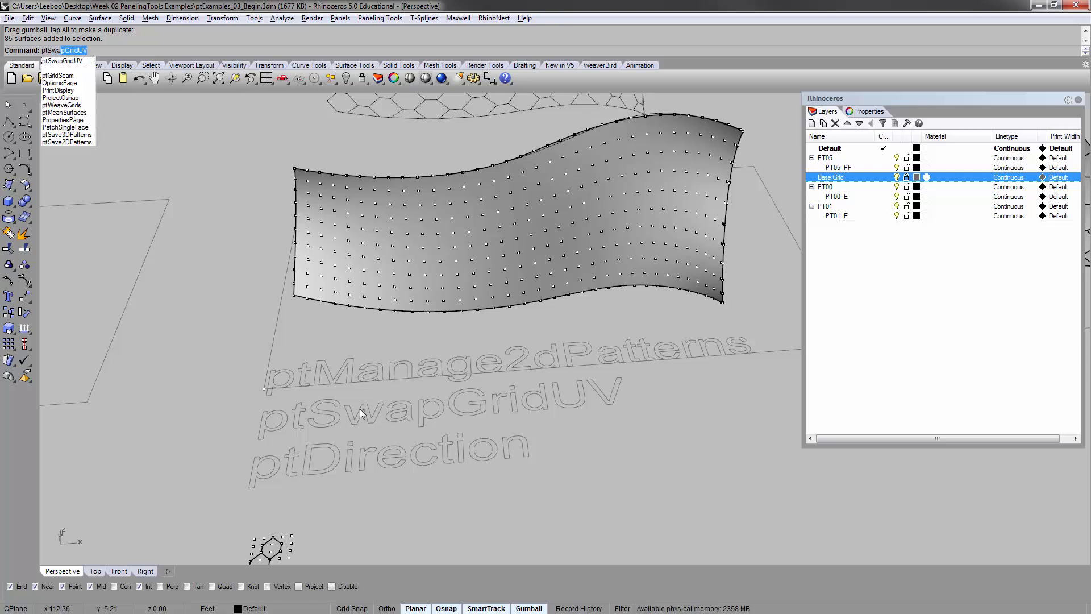
key(Return)
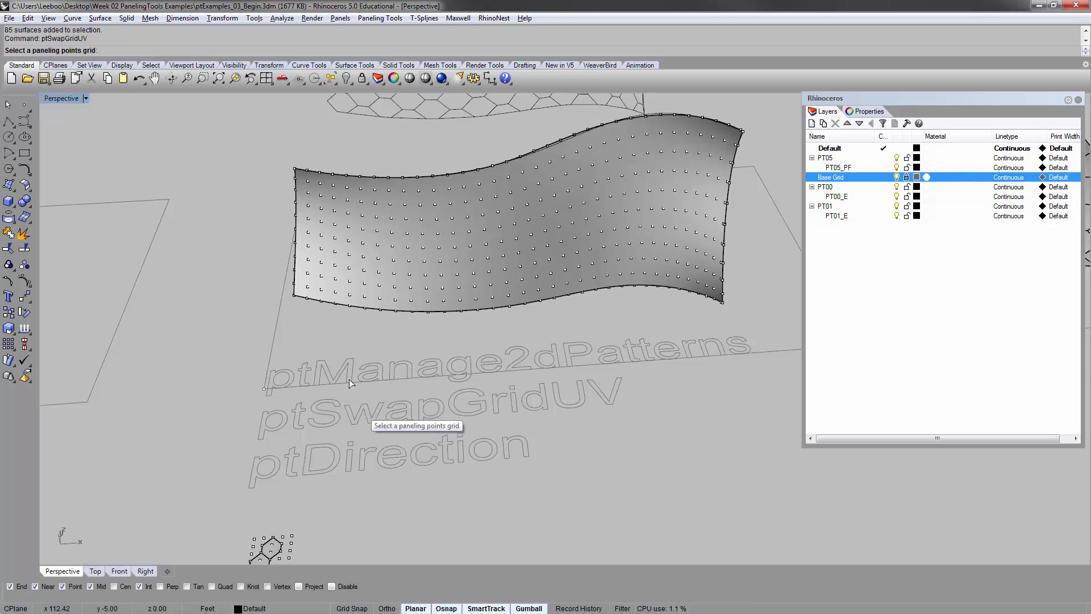
click(361, 201)
right_click(253, 210)
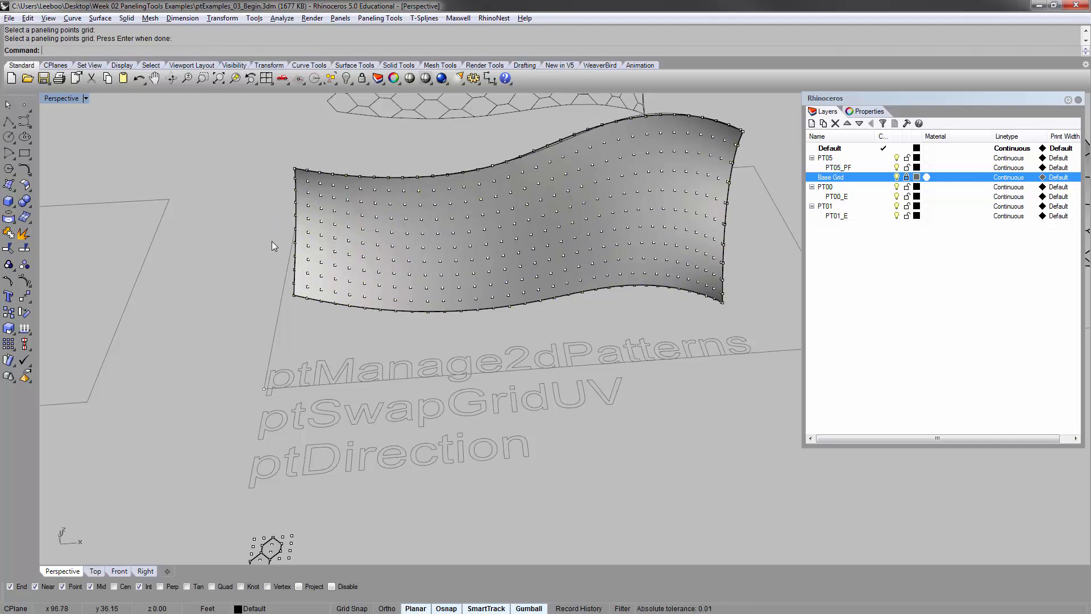
Panel the UV-swapped grid with ptPanelGrid, using the curved surface as the base and HexPattern as the pattern
right_drag(271, 241, 257, 250)
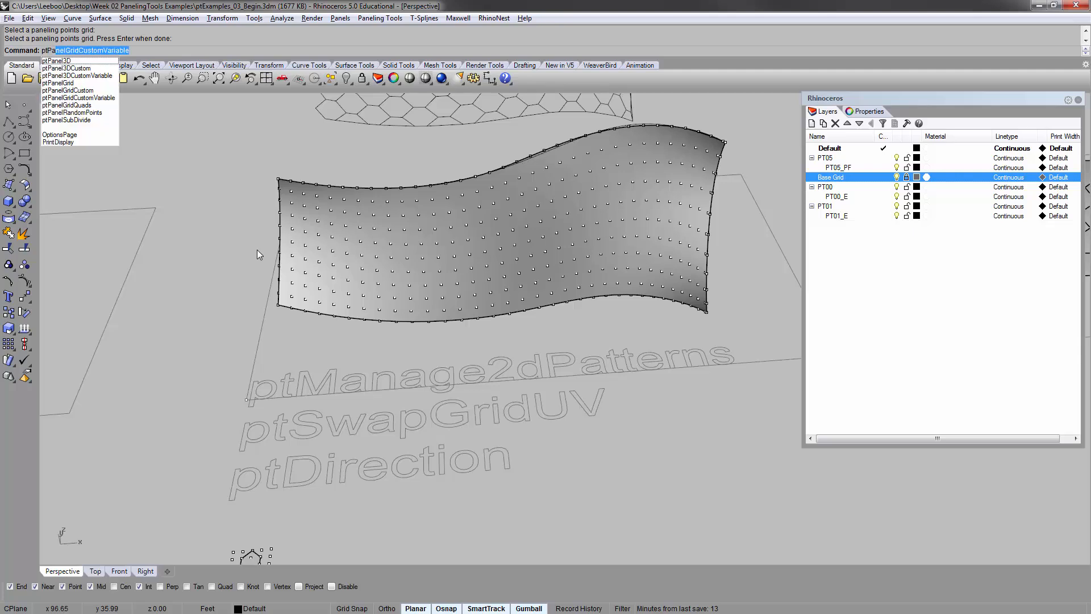
click(58, 82)
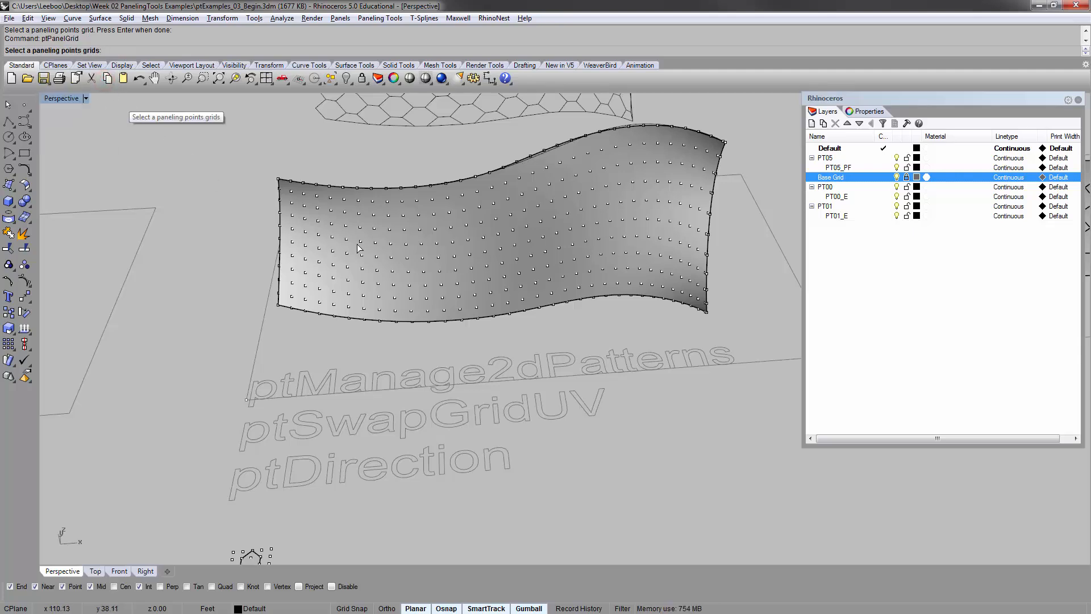
click(331, 226)
key(Return)
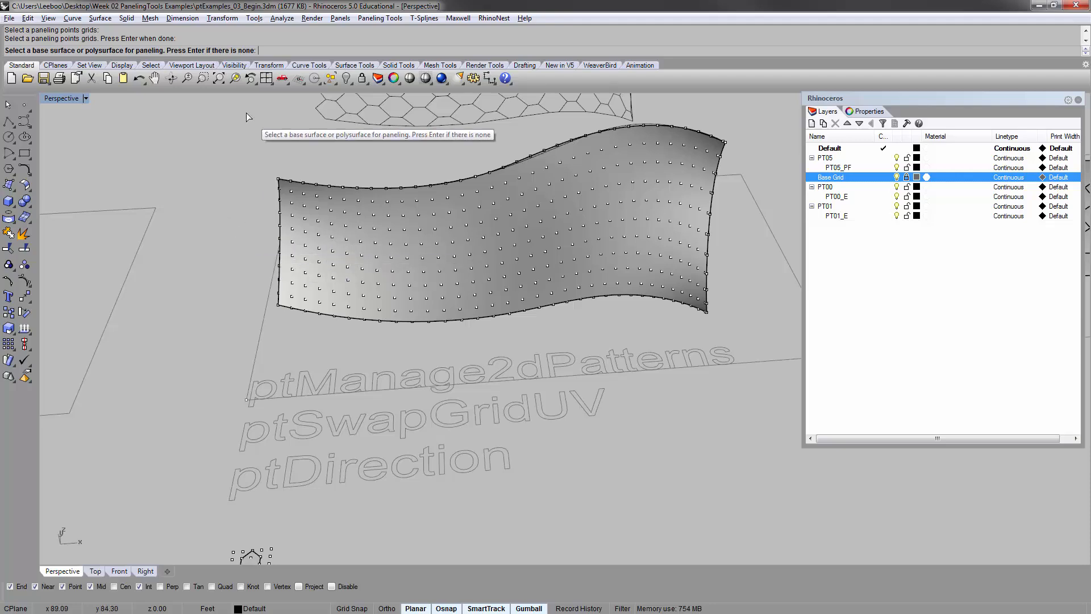
click(323, 223)
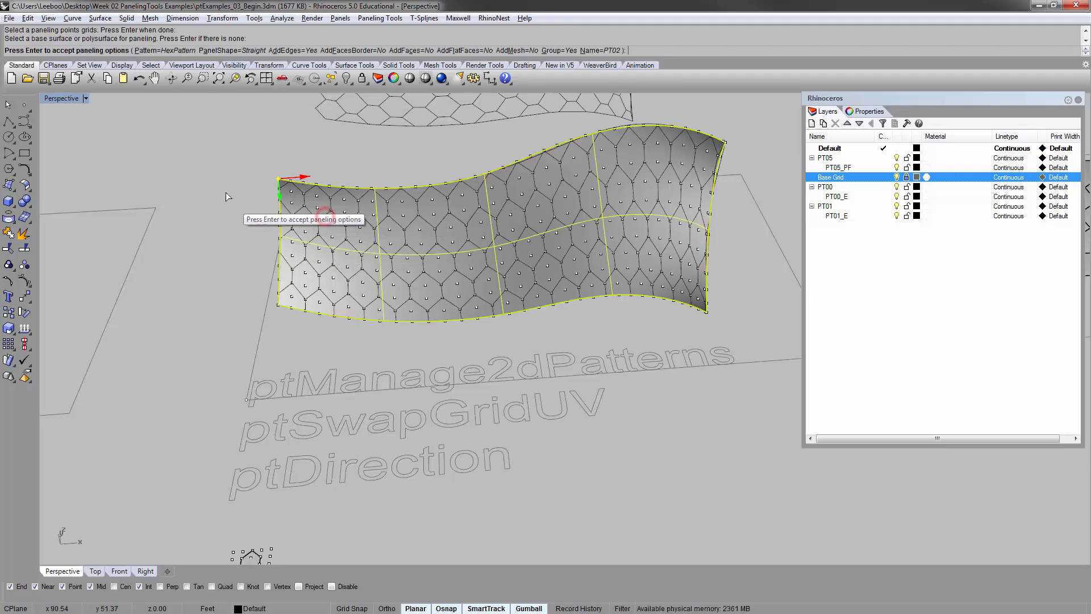
mouse_move(212, 200)
right_down()
mouse_move(212, 182)
mouse_move(233, 208)
right_up()
right_drag(447, 271, 413, 325)
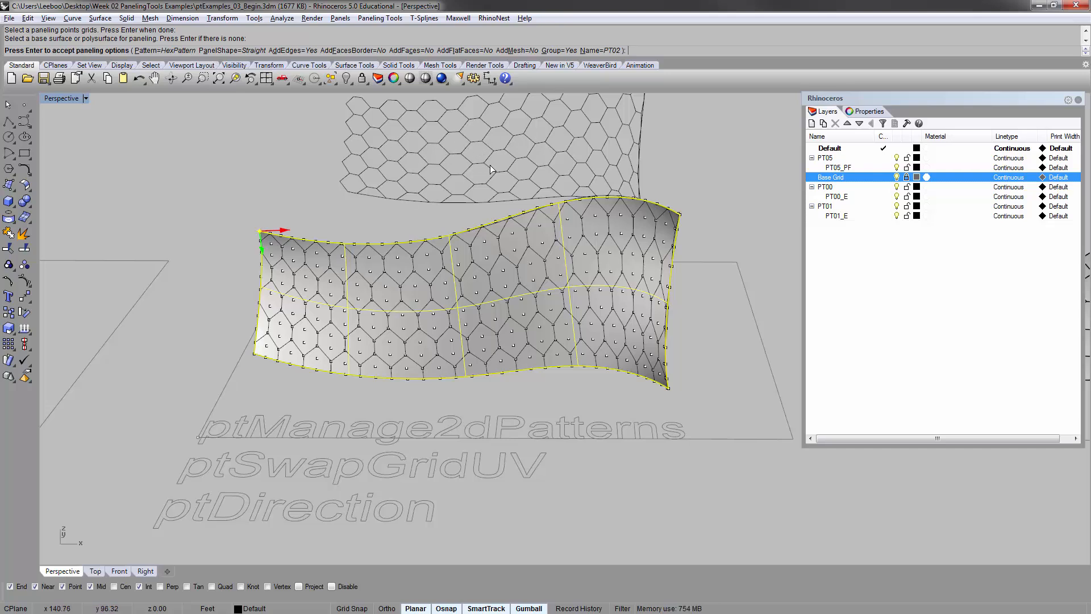
scroll(354, 261, down, 5)
key(Return)
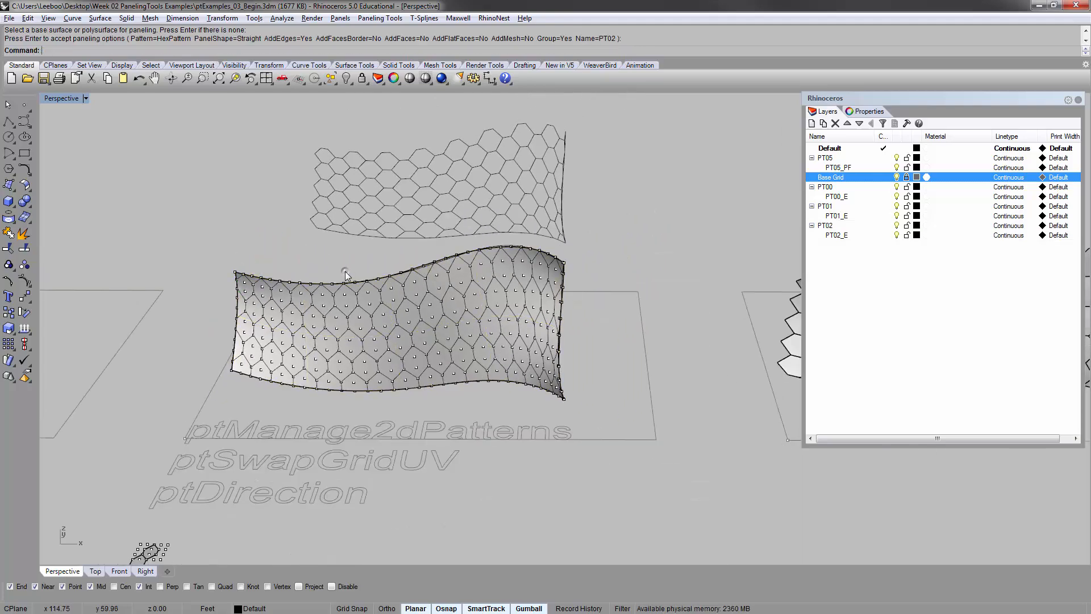
scroll(352, 284, down, 3)
click(386, 319)
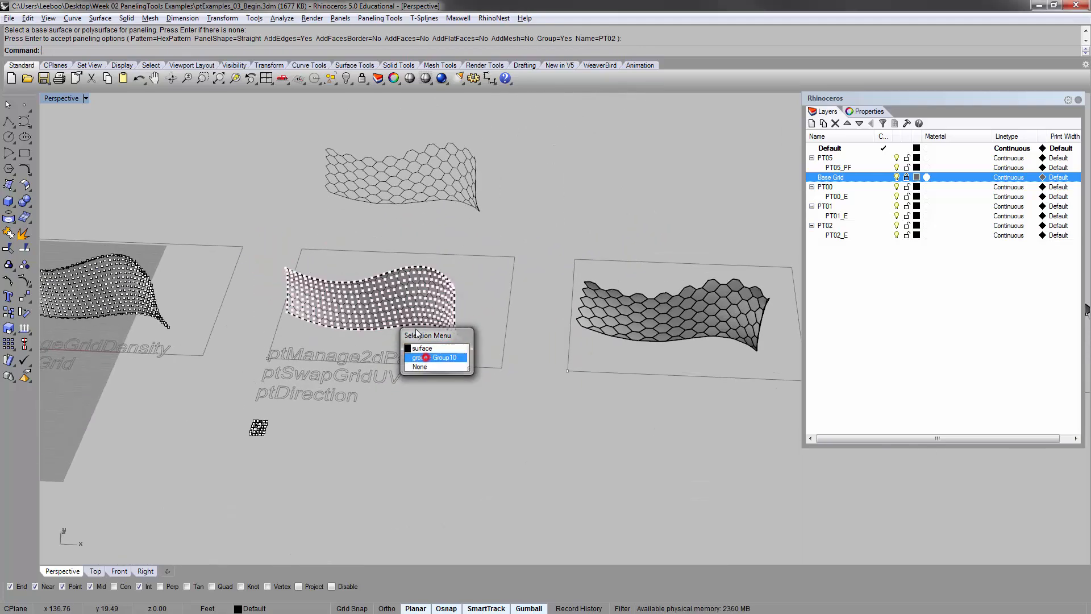
click(427, 358)
right_drag(390, 268, 379, 288)
drag(377, 286, 400, 168)
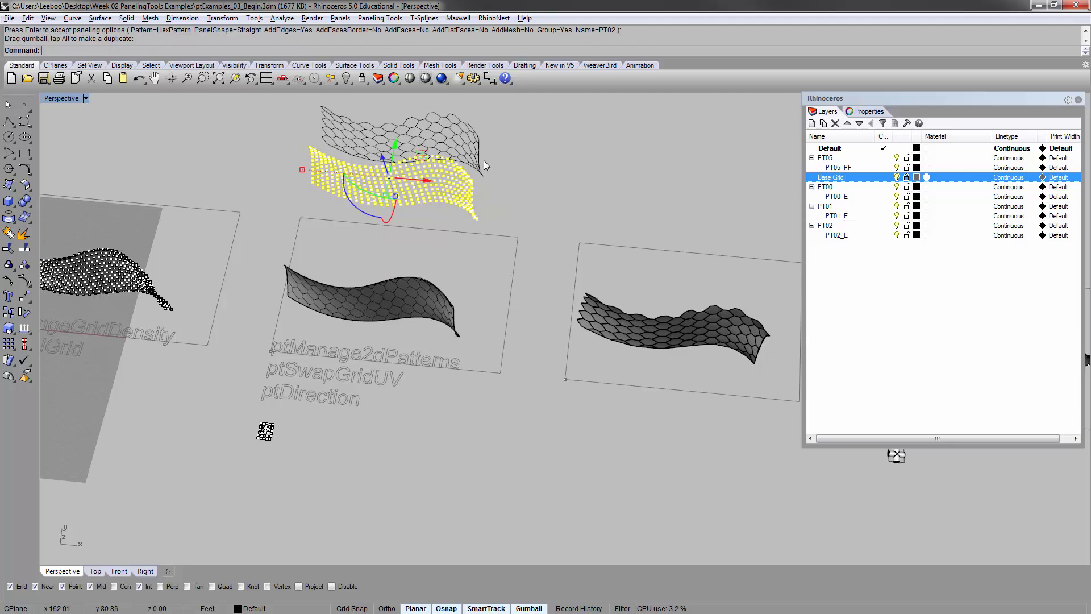
key(ctrl+z)
Move the new group of hexagon edges off the surface to sit beside the first hexagon paneling
scroll(408, 324, up, 10)
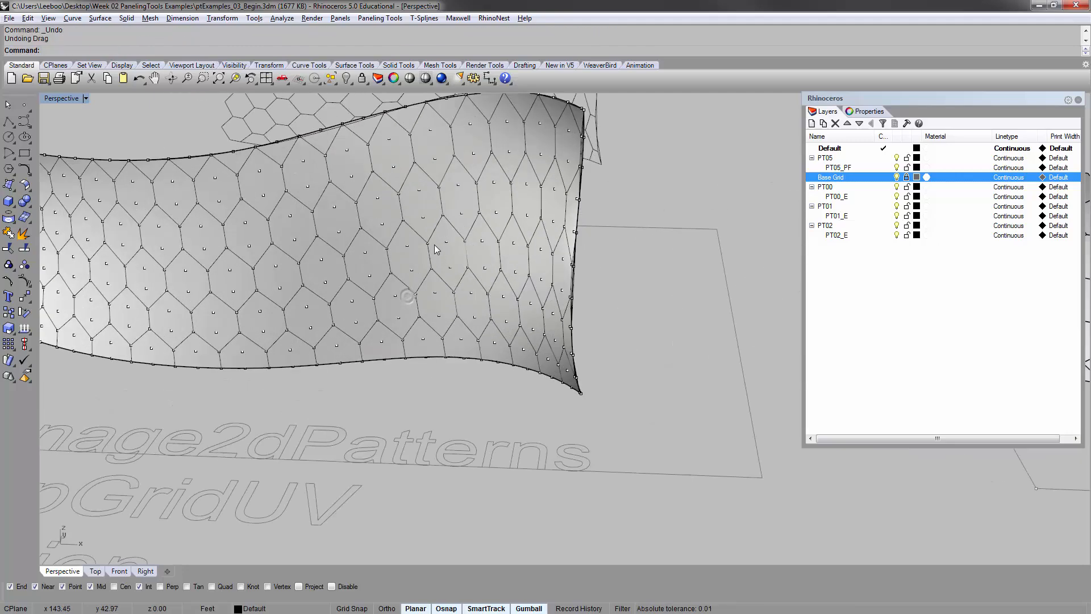
click(433, 233)
click(459, 267)
scroll(409, 264, down, 6)
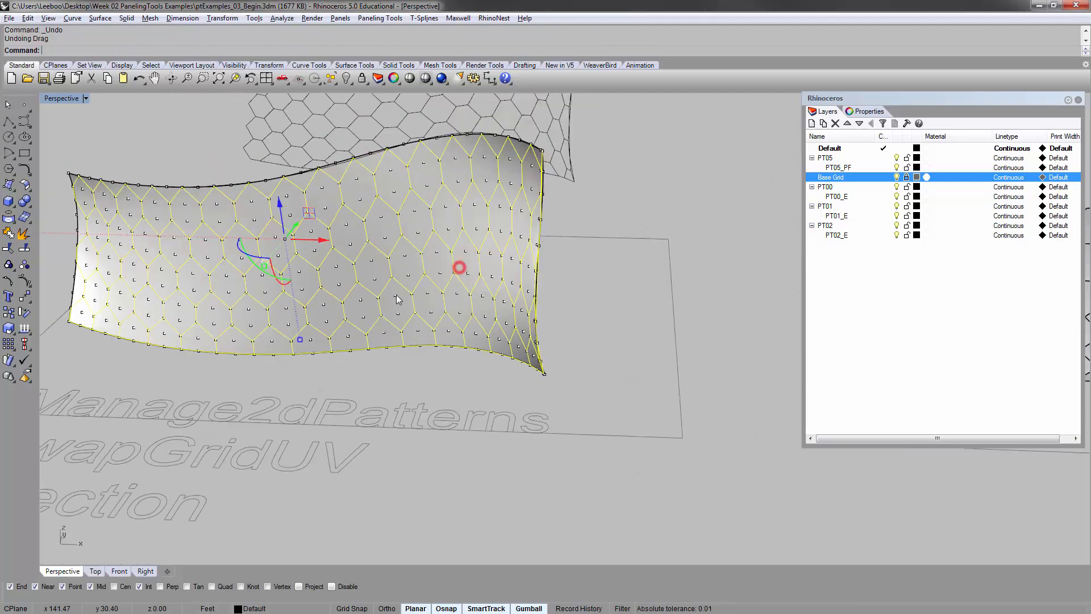
scroll(409, 263, down, 3)
drag(397, 239, 604, 118)
text(zs)
key(Return)
click(523, 138)
Compare the hexagon orientation and proportions of the two panelings made before and after the UV swap
scroll(466, 187, down, 5)
right_drag(459, 196, 465, 175)
scroll(446, 211, down, 6)
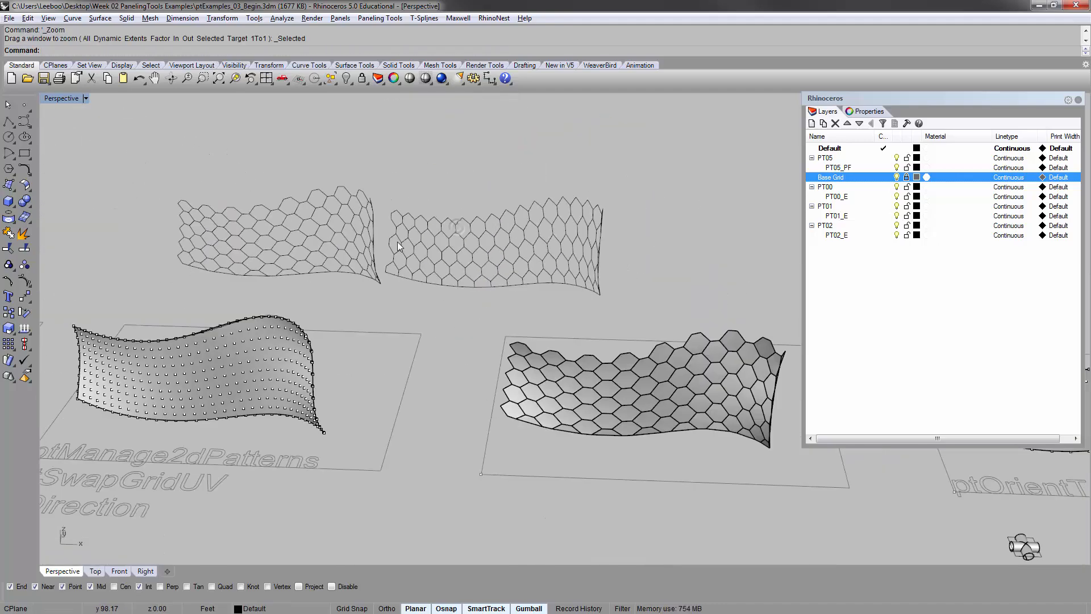
scroll(400, 238, up, 6)
right_drag(404, 229, 426, 196)
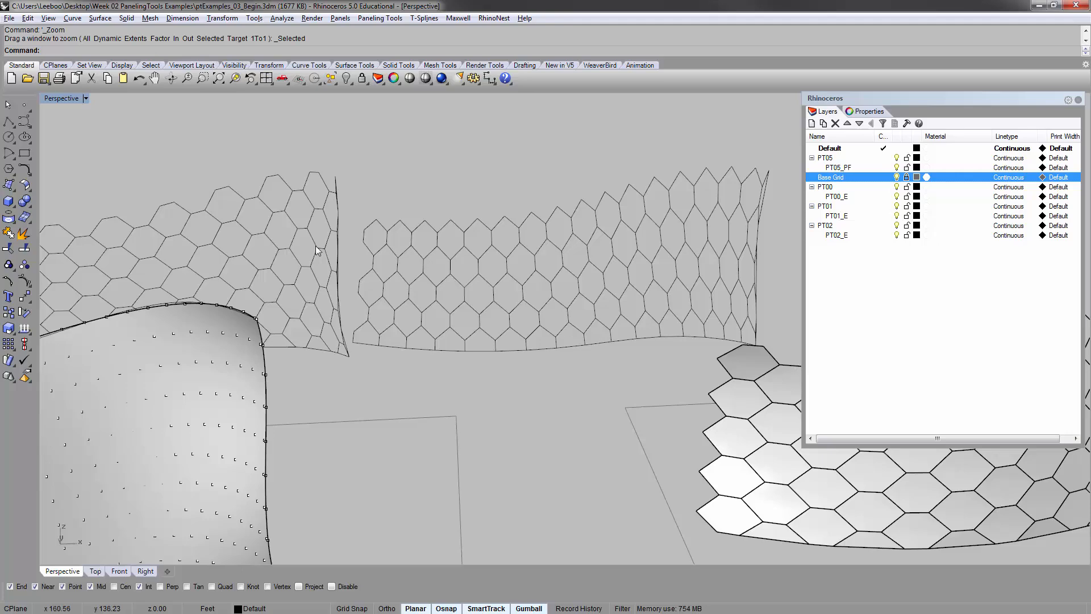
scroll(511, 195, down, 6)
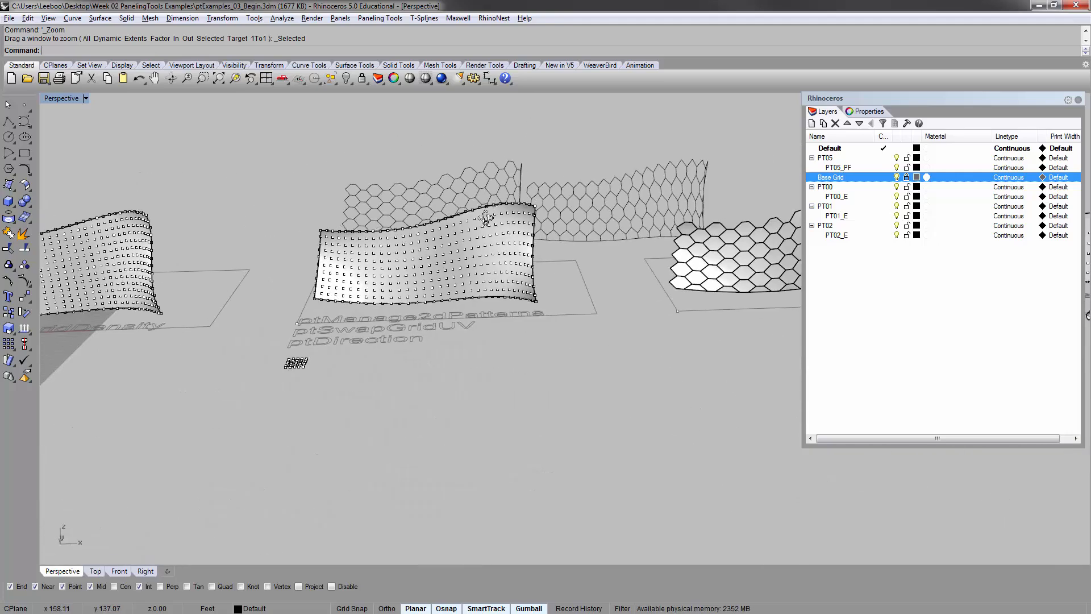
right_drag(478, 225, 444, 261)
scroll(388, 325, up, 5)
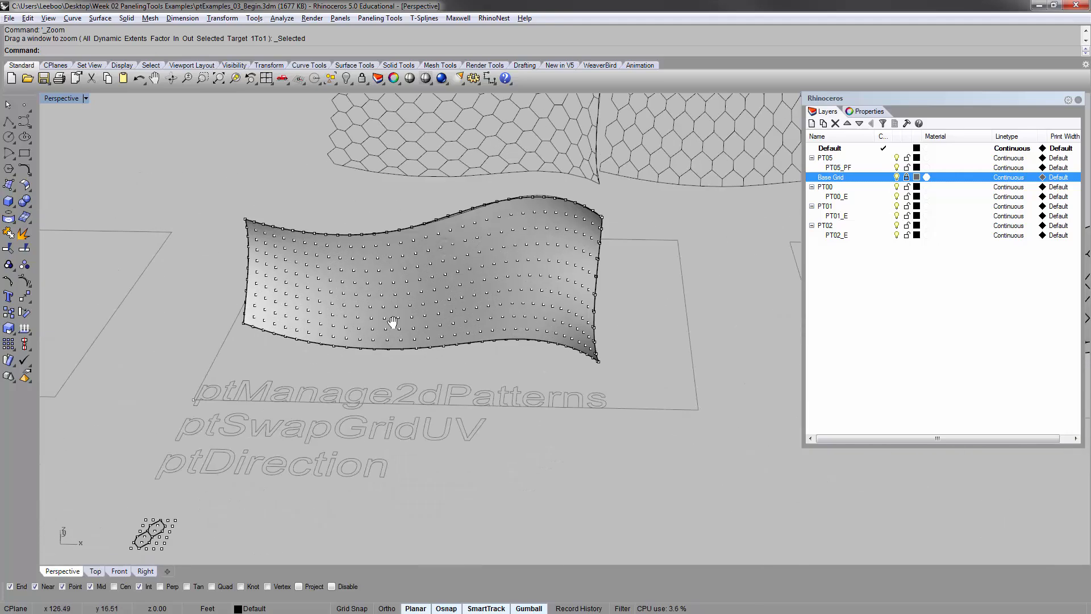
Display the U and V directions of the curved surface's paneling point grid with ptDirection
shift+right_drag(390, 323, 349, 347)
key(BackSpace)
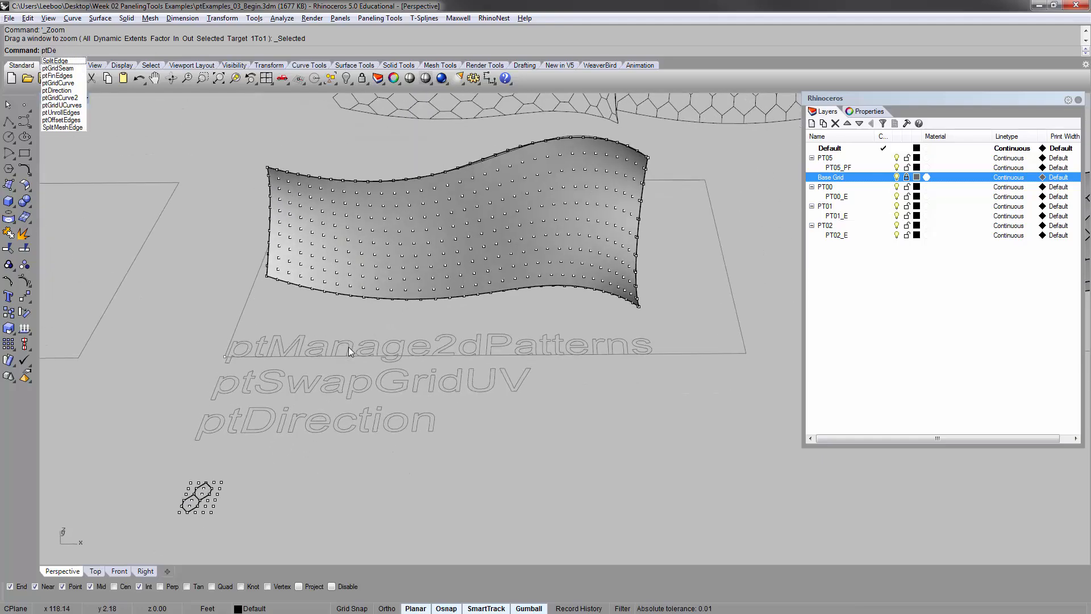
text(irection)
key(Return)
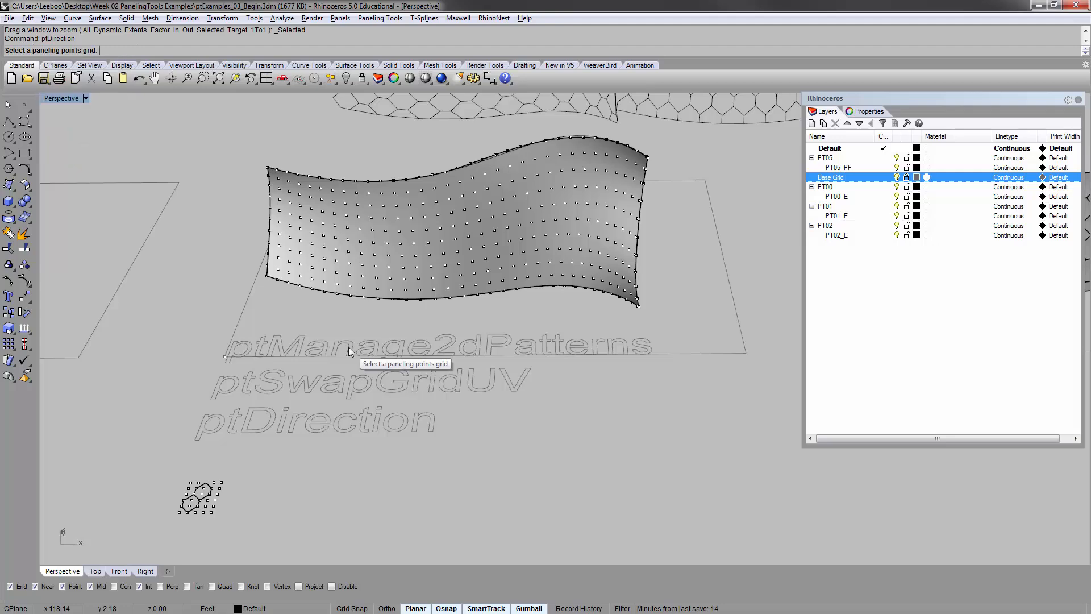
click(358, 217)
shift+right_drag(398, 263, 392, 322)
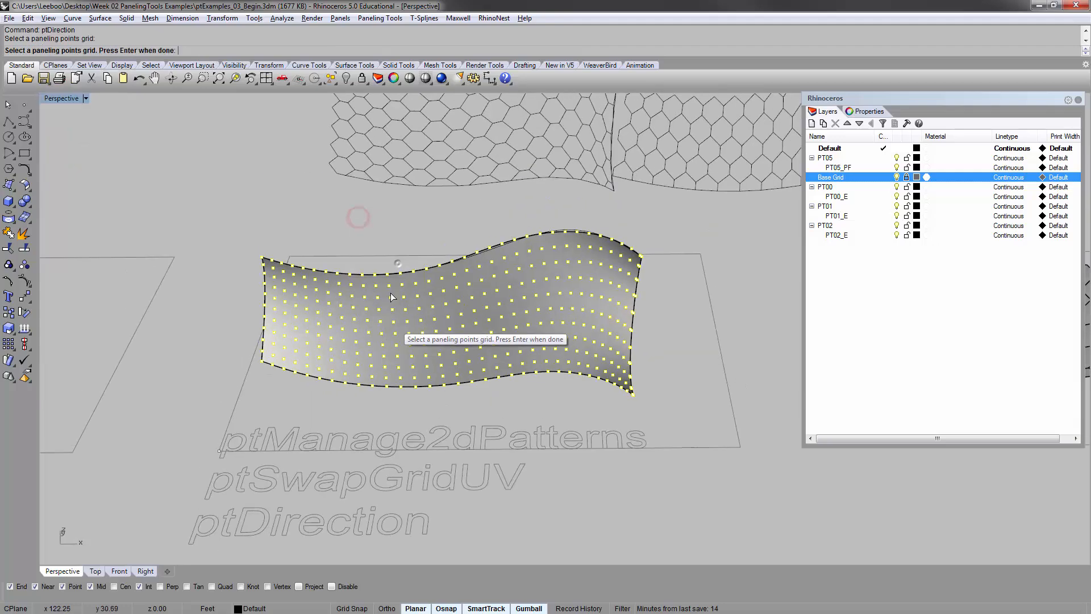
key(Return)
mouse_move(385, 281)
right_down()
mouse_move(389, 254)
mouse_move(393, 274)
right_up()
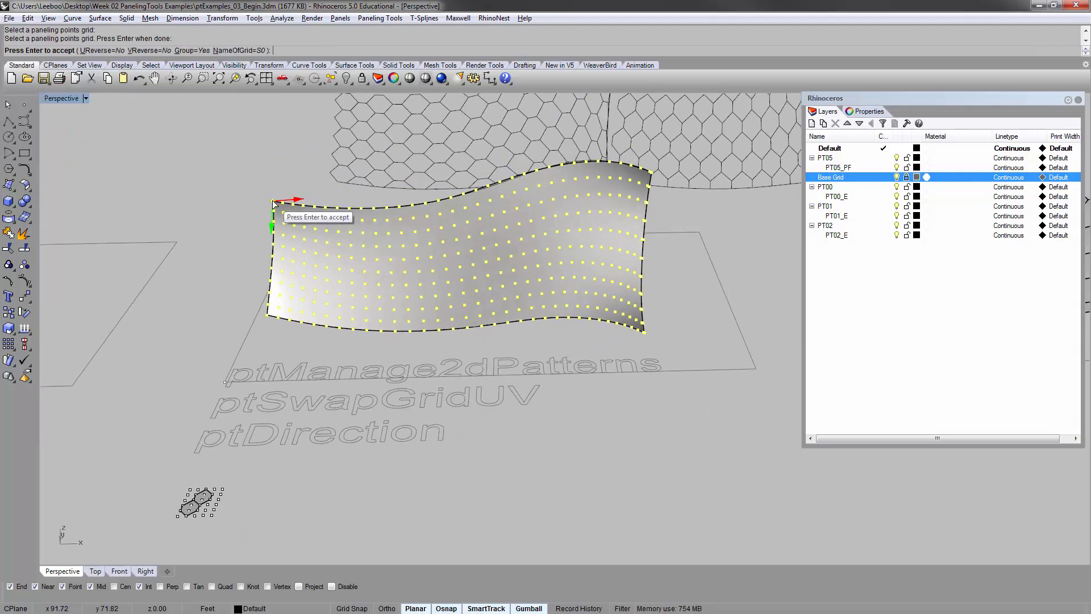
Reverse the grid's U direction and restore it, repeating the toggle to compare the arrows and origin corner
click(112, 51)
click(110, 50)
click(109, 51)
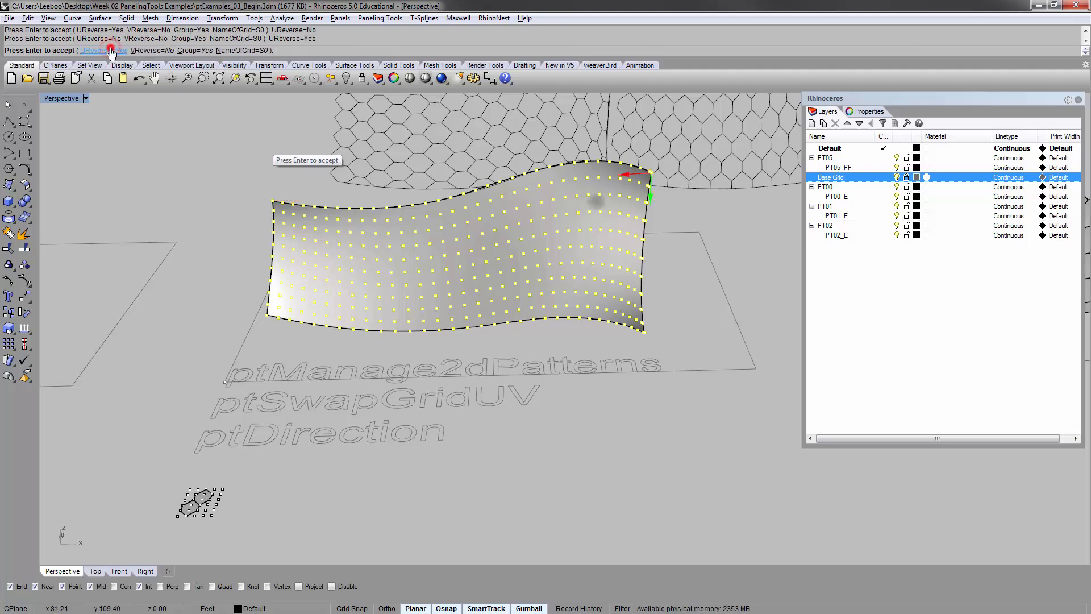
click(109, 50)
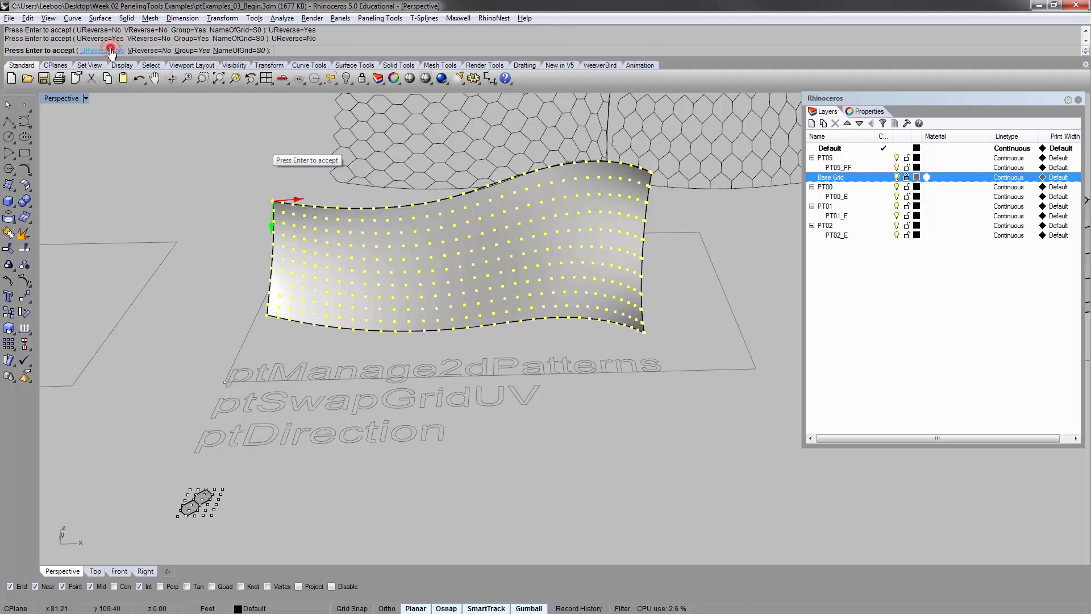
Toggle the grid's V direction reversal on and off, and accept ptDirection with UReverse=No and VReverse=No
click(154, 51)
click(154, 51)
click(154, 51)
click(154, 51)
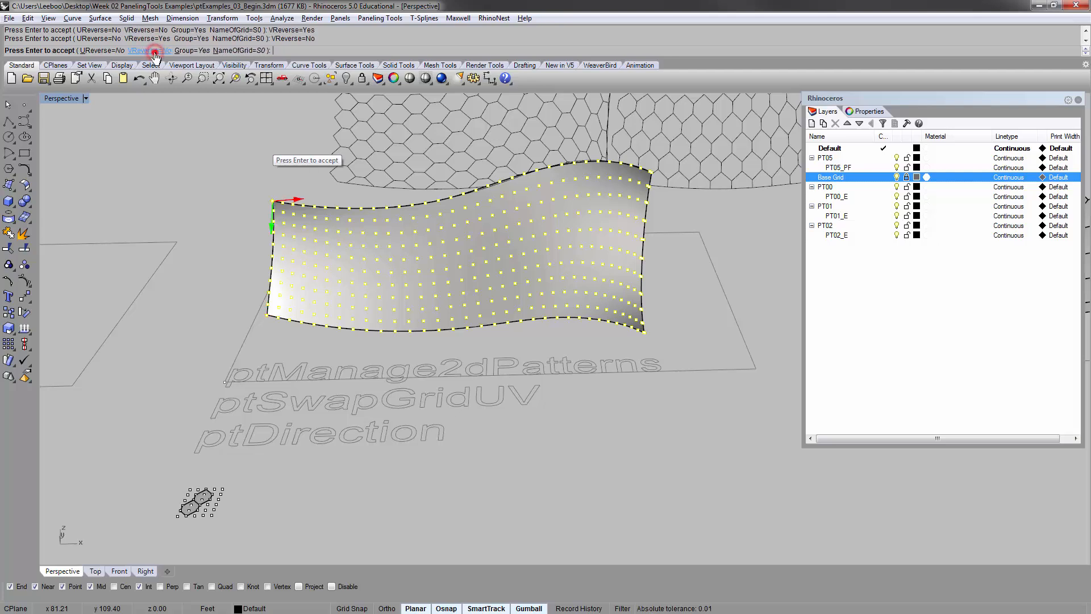
click(154, 51)
click(154, 51)
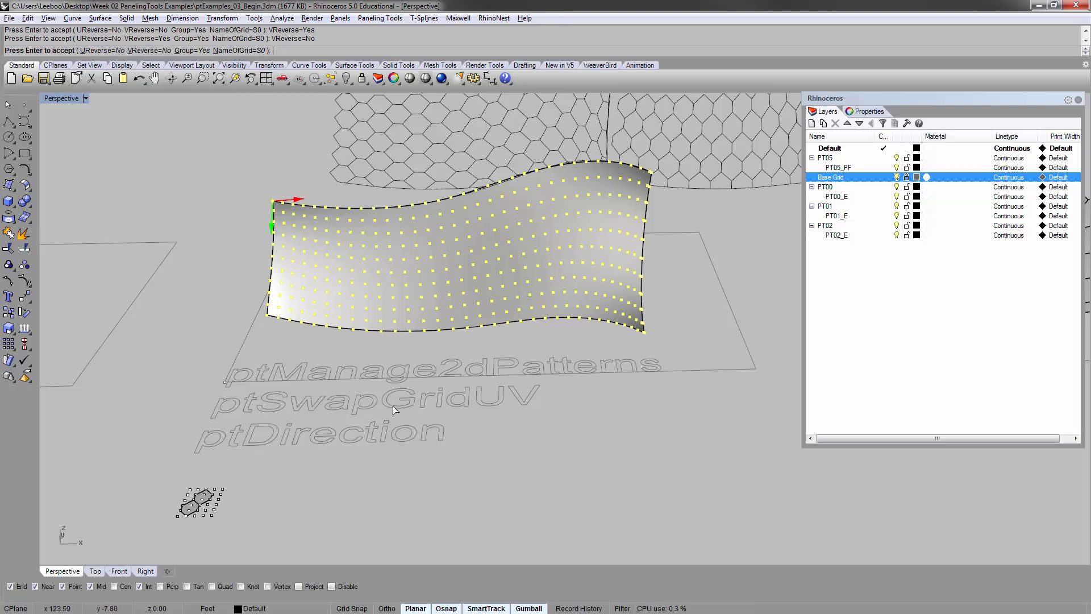
scroll(375, 328, down, 7)
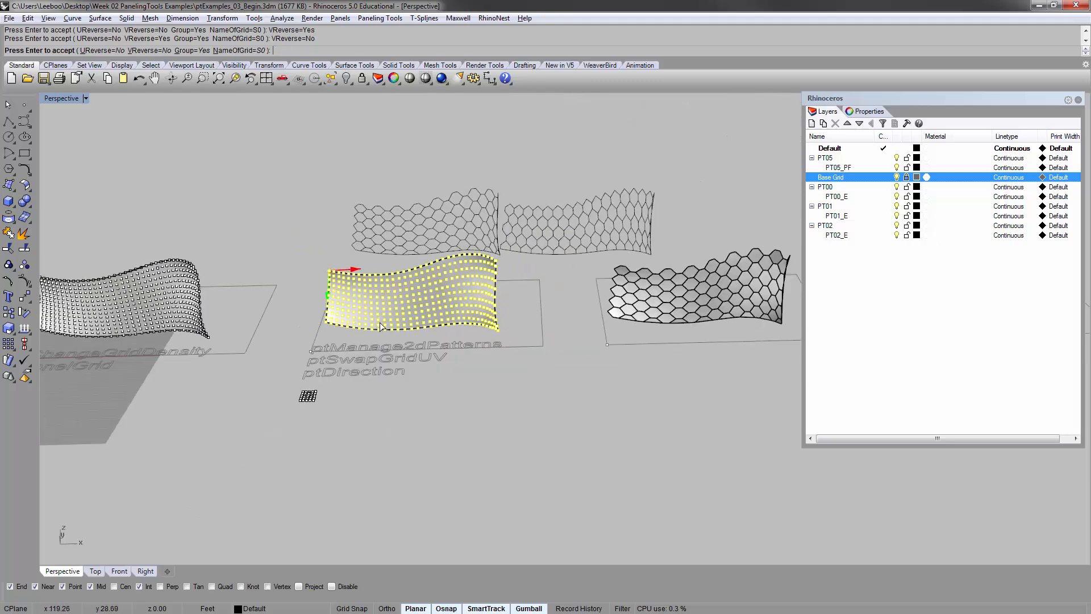
key(Return)
Examine the finished hexagon-paneled surface in the frame beside the ptManage2dPatterns example
scroll(486, 318, down, 7)
right_drag(514, 323, 470, 284)
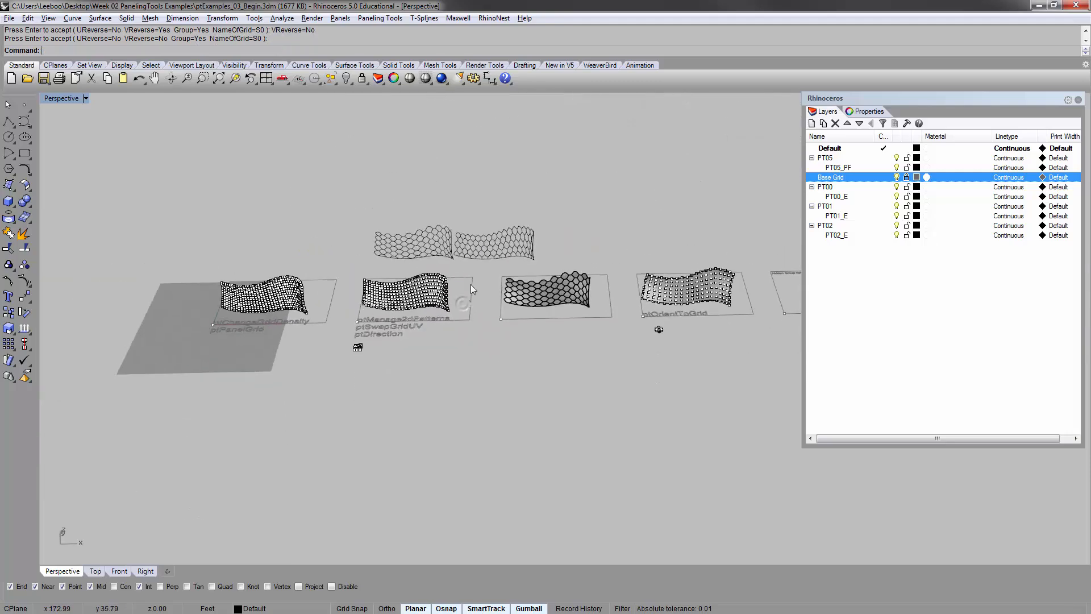
scroll(540, 291, up, 8)
click(521, 299)
text(zs)
key(Return)
click(513, 185)
scroll(513, 186, down, 10)
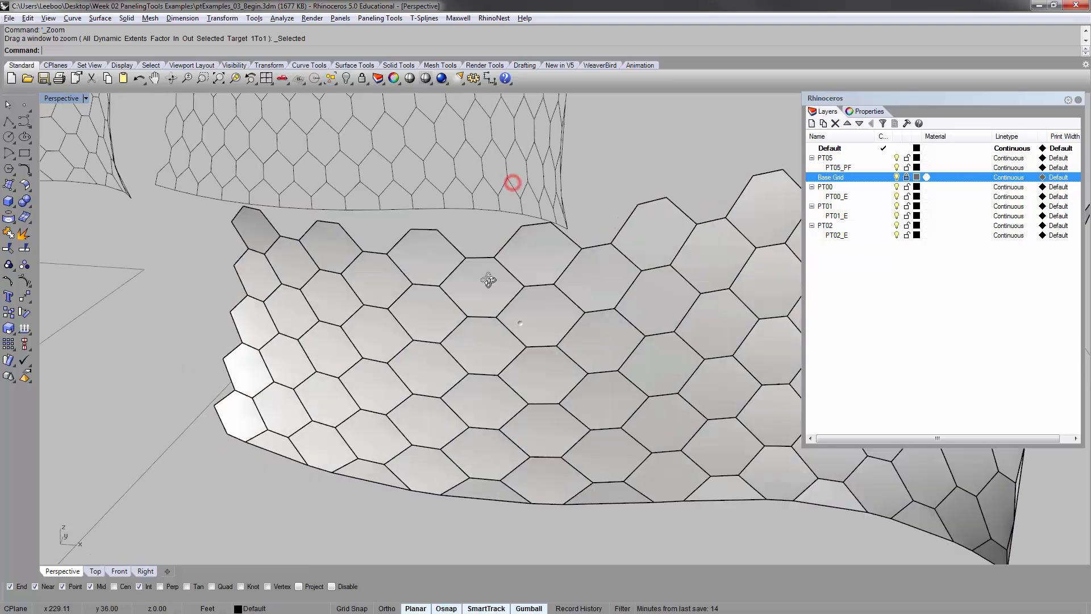
Highlight each of the two hexagon edge groups in turn to compare them with the hexagon-paneled surface
click(435, 225)
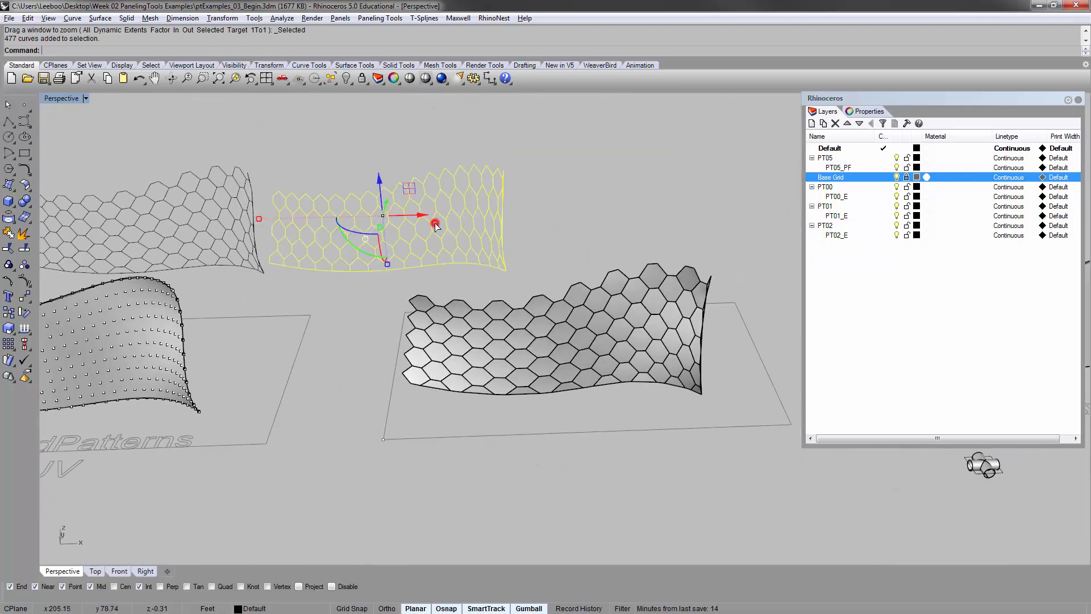
click(570, 225)
click(196, 196)
click(529, 143)
scroll(392, 211, down, 4)
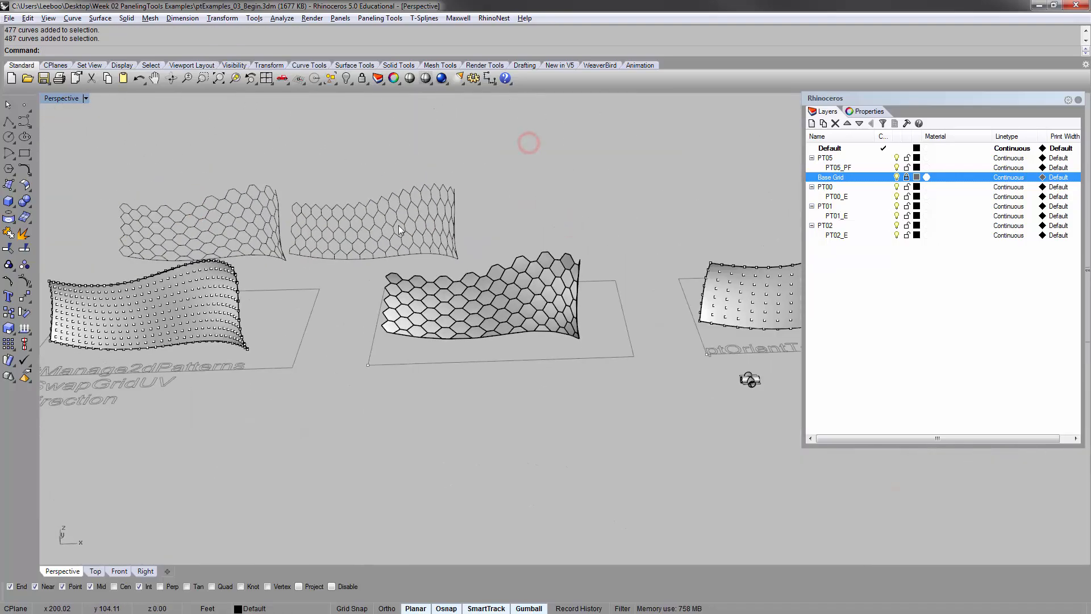
Look over the example frames and examine the ptOrientToGrid surface, its point grid and the pipe module
shift+right_drag(622, 207, 521, 263)
shift+right_drag(638, 274, 465, 286)
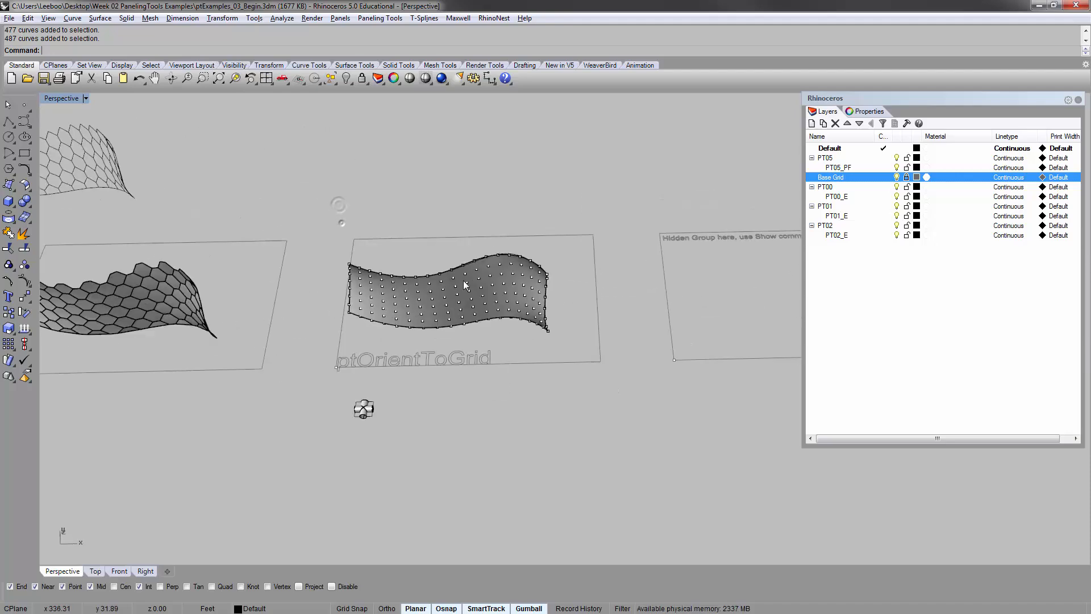
shift+right_drag(236, 256, 723, 193)
shift+right_drag(385, 346, 482, 384)
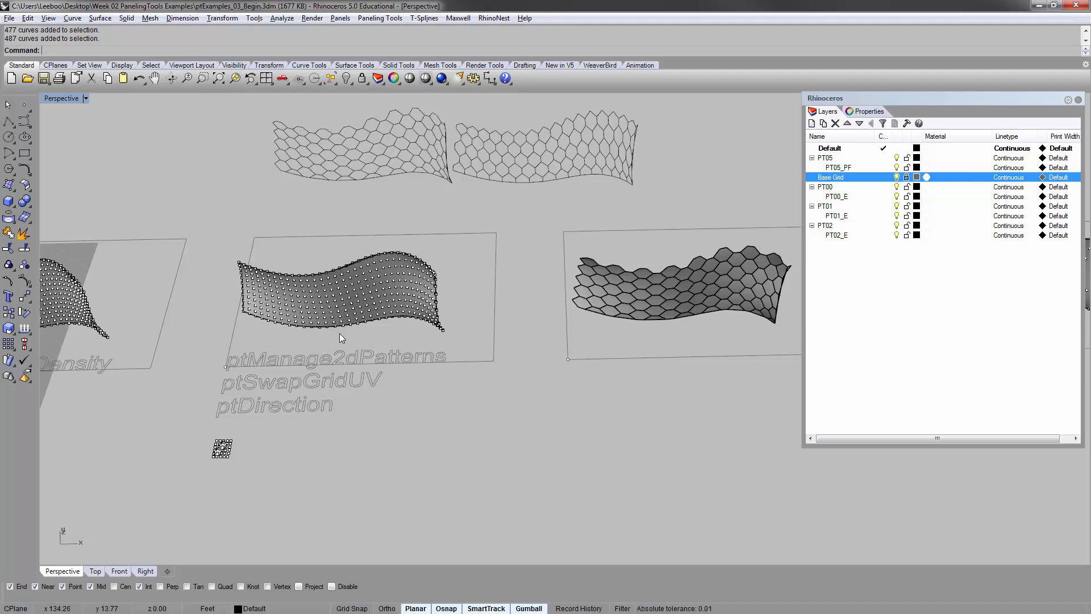
scroll(339, 332, down, 4)
shift+right_drag(733, 370, 316, 317)
scroll(352, 272, up, 6)
shift+right_drag(355, 276, 332, 315)
scroll(352, 290, up, 5)
scroll(333, 309, down, 2)
shift+right_drag(490, 328, 405, 275)
right_drag(405, 275, 427, 255)
shift+right_drag(427, 256, 498, 282)
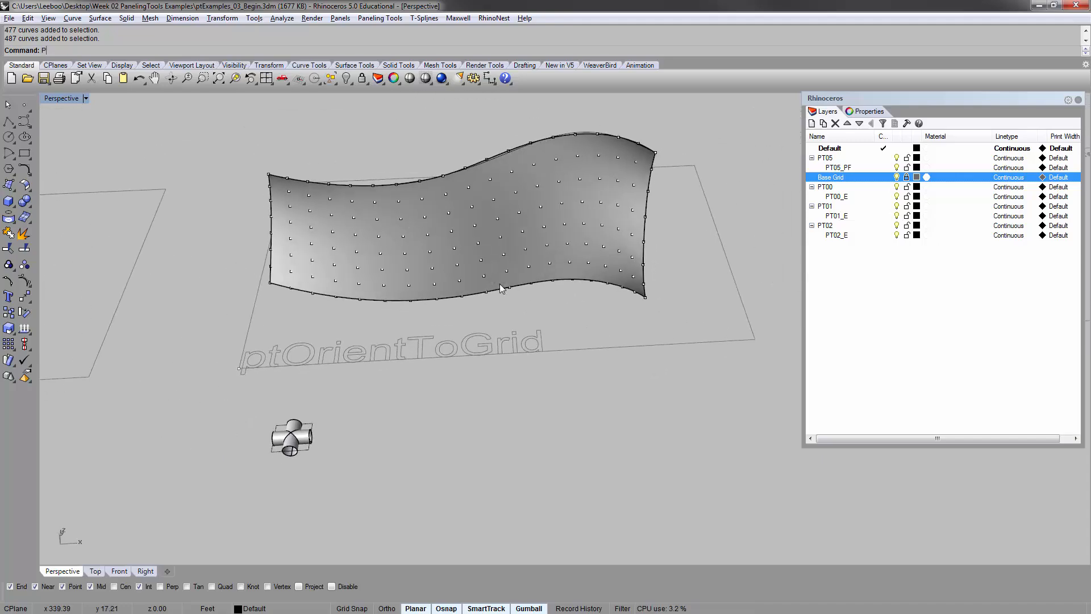
Start ptOrientToGrid and choose the cross-shaped pipe as the module object
key(Down)
key(Down)
key(Down)
key(Down)
key(Down)
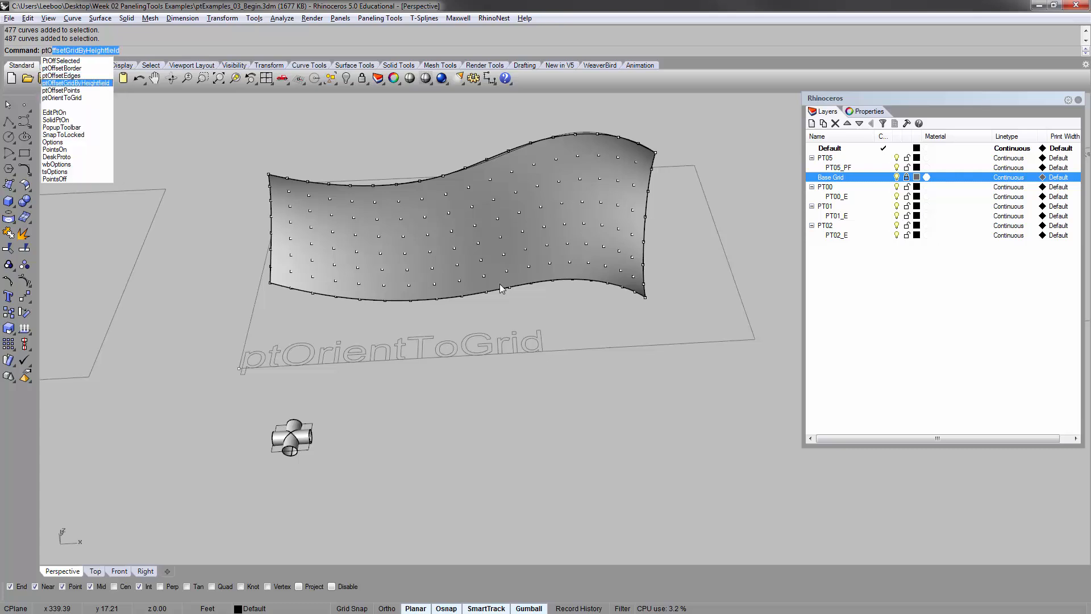
key(Return)
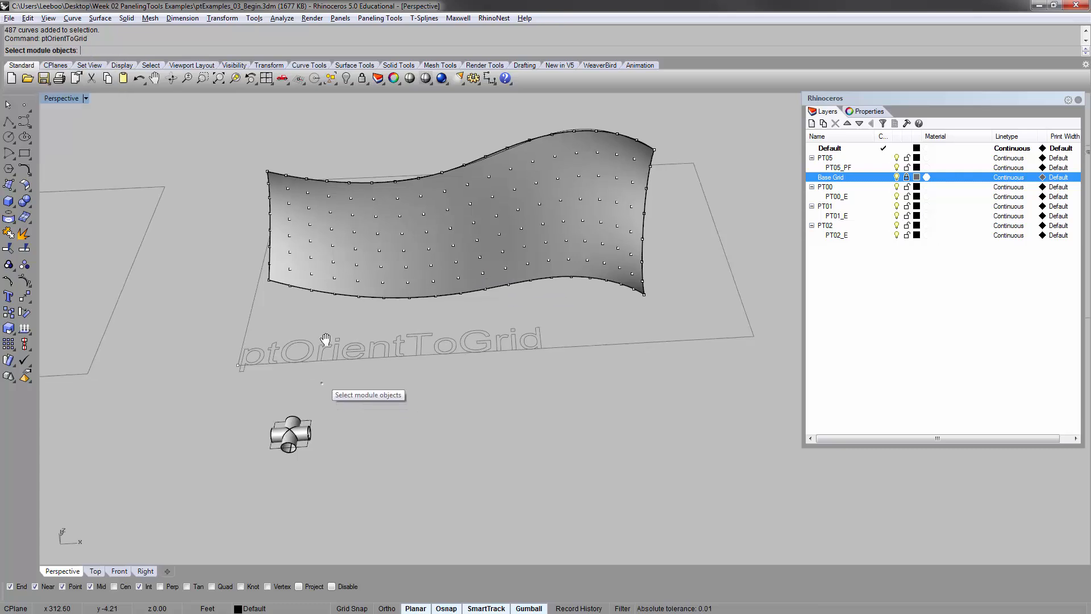
scroll(301, 375, up, 6)
scroll(296, 366, up, 5)
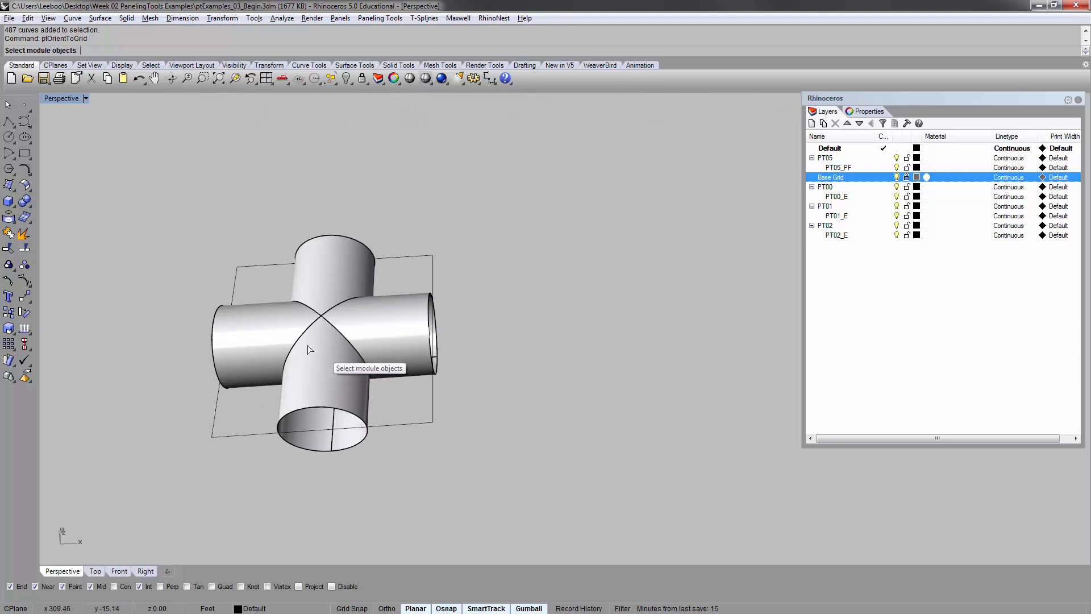
right_drag(308, 346, 294, 300)
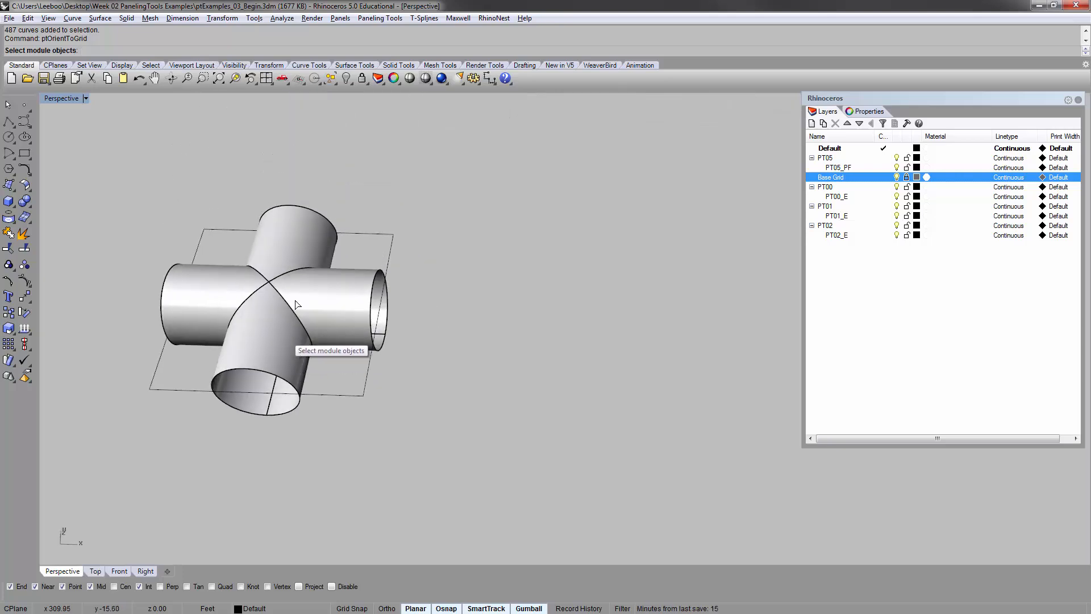
right_drag(221, 307, 313, 308)
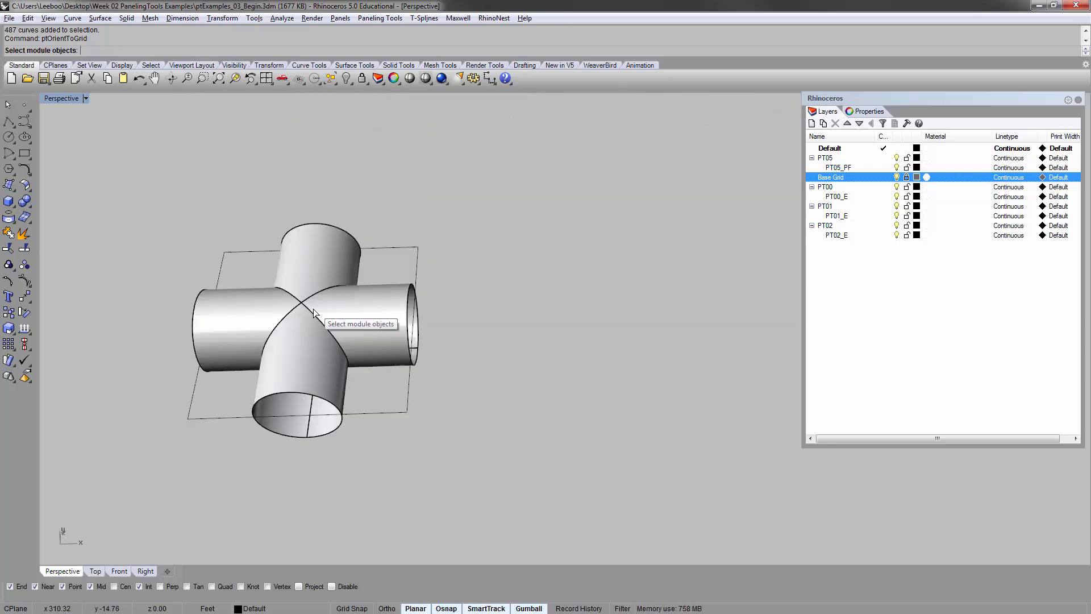
click(331, 266)
right_drag(331, 266, 282, 325)
text(zs)
key(Return)
scroll(466, 277, down, 8)
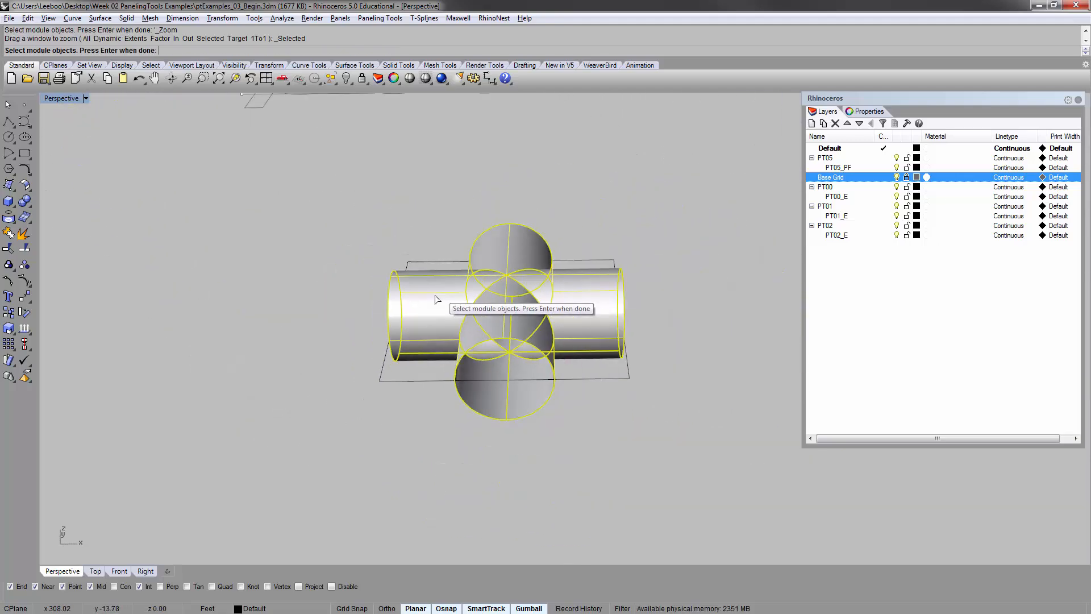
key(Return)
Define the module's origin, x and y directions from its base rectangle's front-left, front-right and back-left corners, using rigid orienting
scroll(401, 340, down, 7)
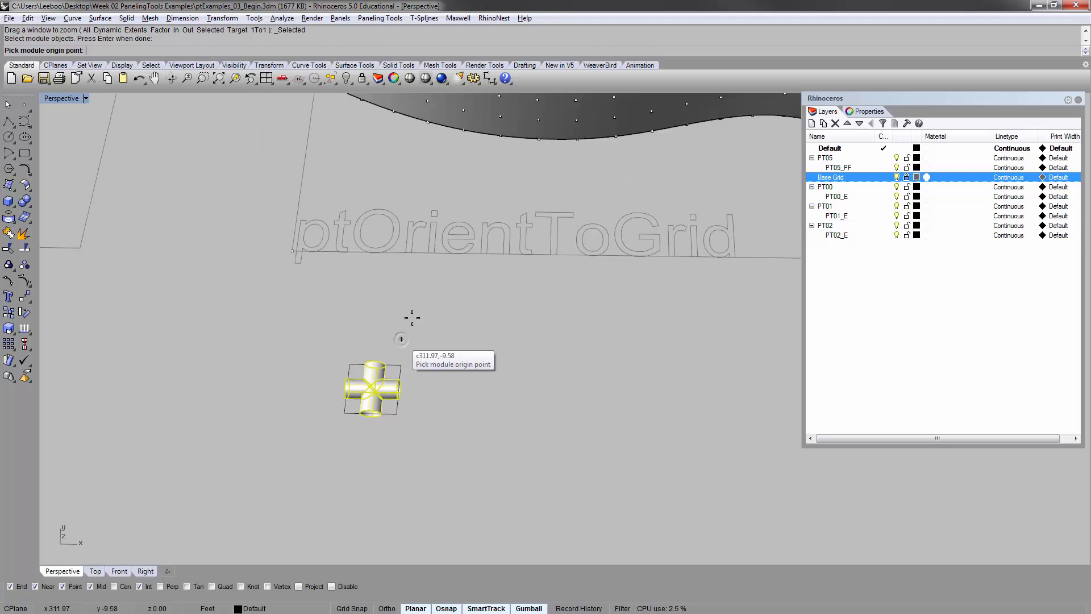
shift+right_drag(448, 286, 385, 363)
shift+right_drag(355, 417, 392, 353)
shift+drag(392, 353, 450, 316)
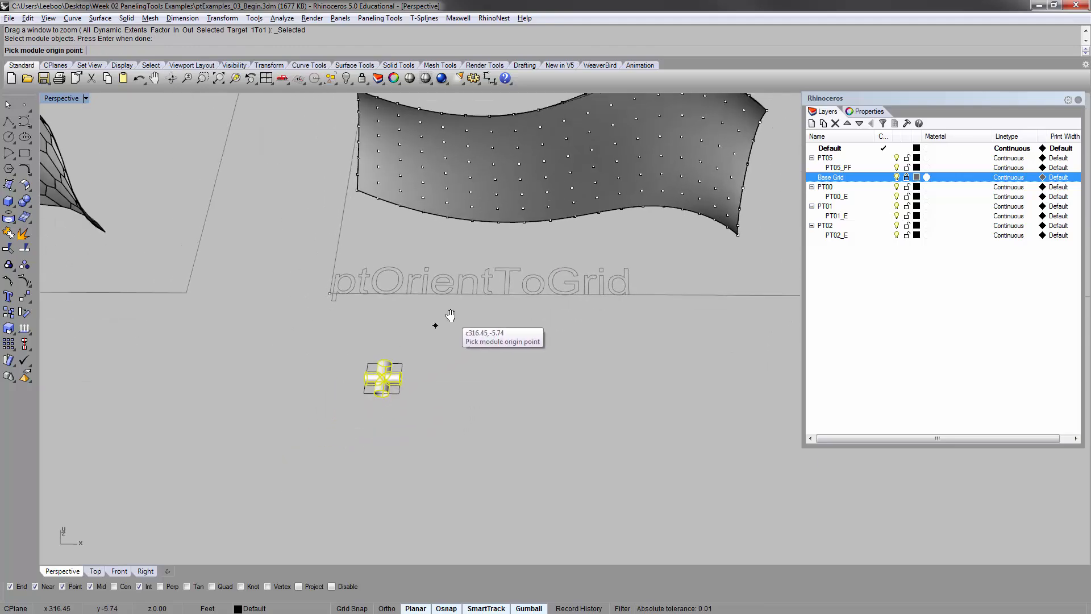
scroll(367, 400, up, 12)
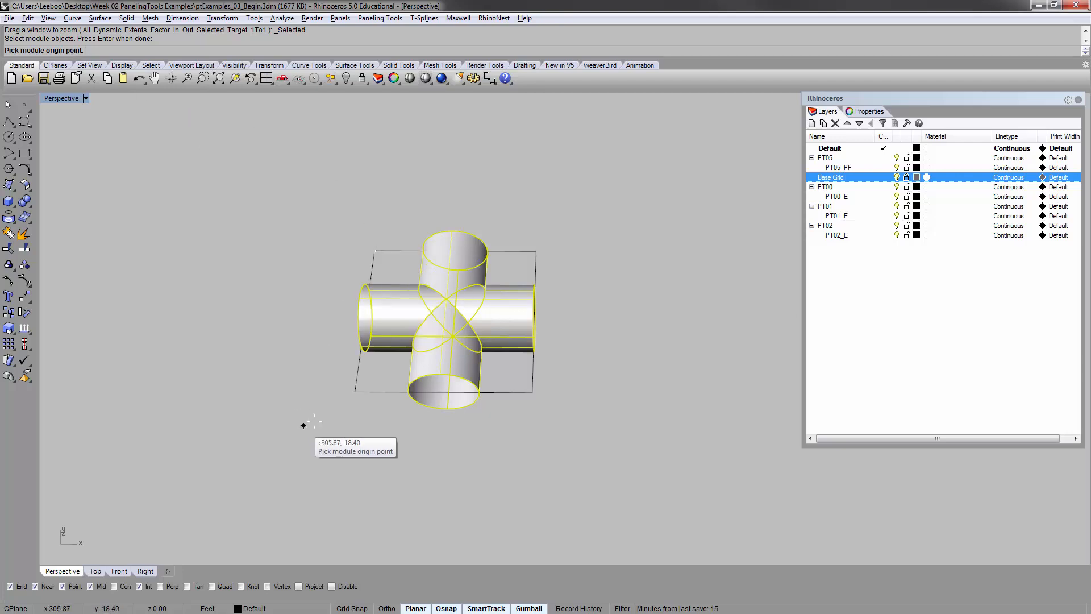
click(353, 392)
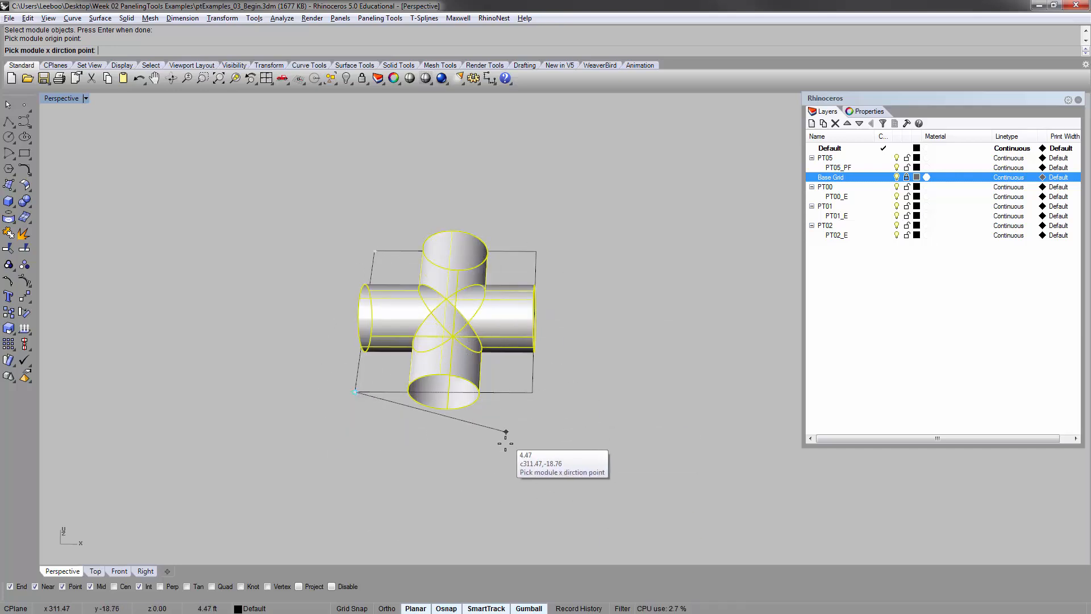
click(535, 392)
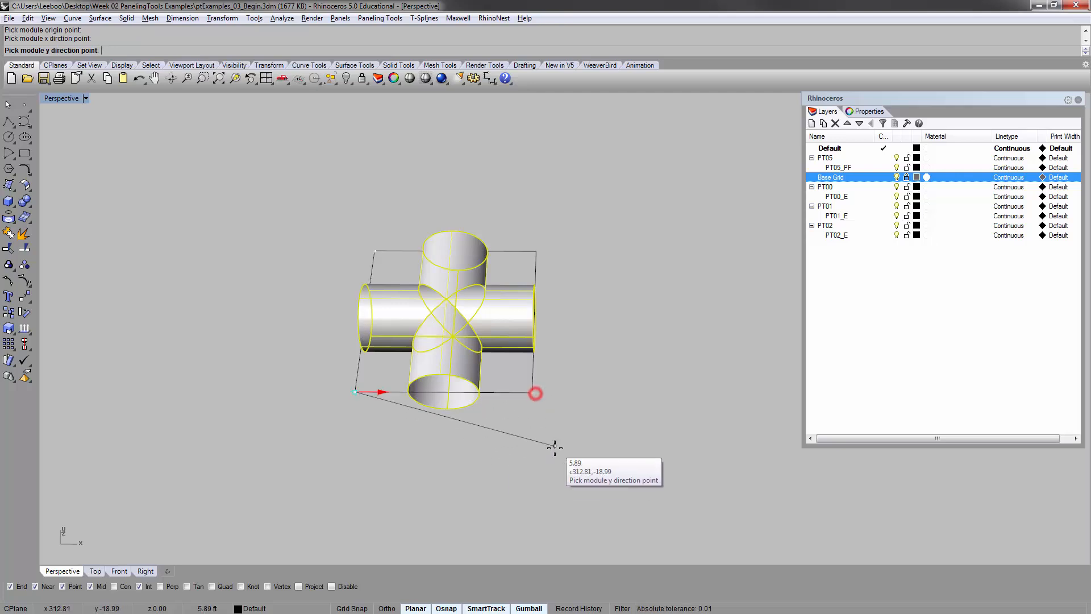
click(375, 250)
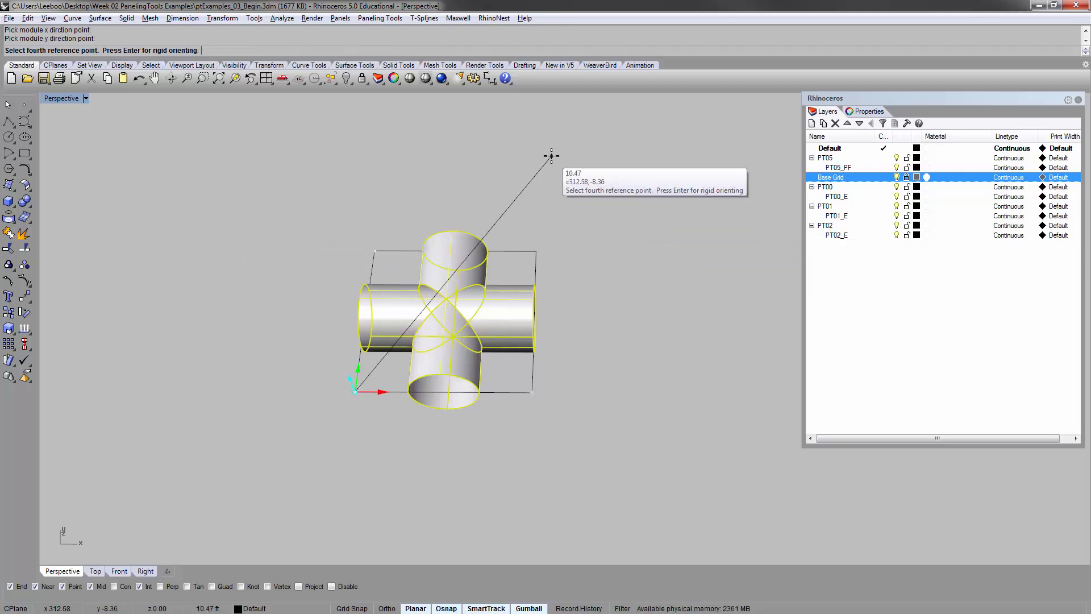
key(Return)
Orient the pipe module across the curved surface's point grid without specifying a base surface
scroll(398, 366, down, 5)
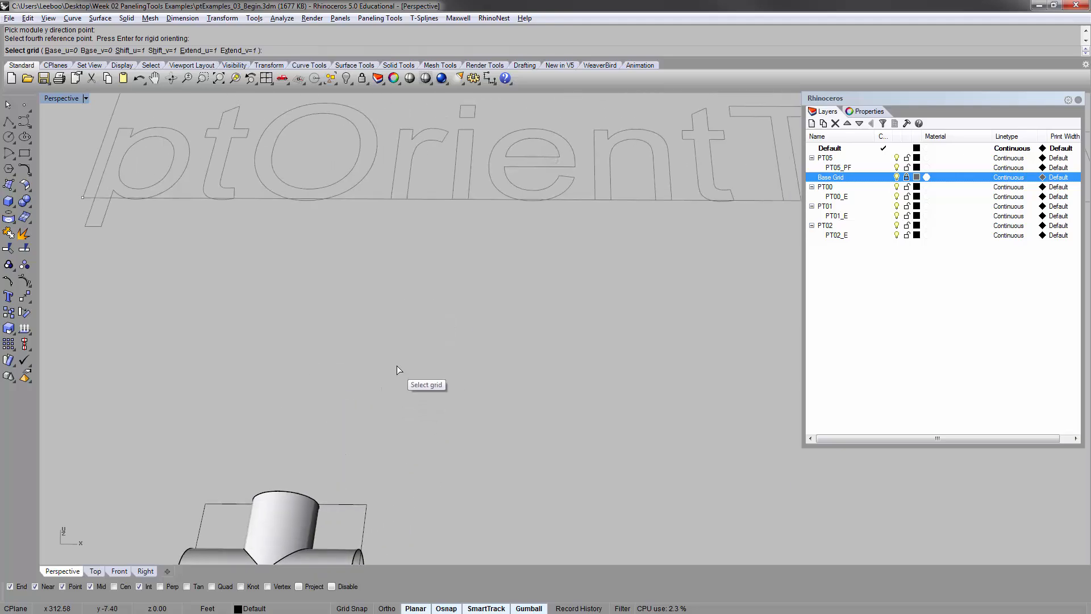
shift+right_drag(442, 250, 341, 425)
scroll(363, 365, down, 5)
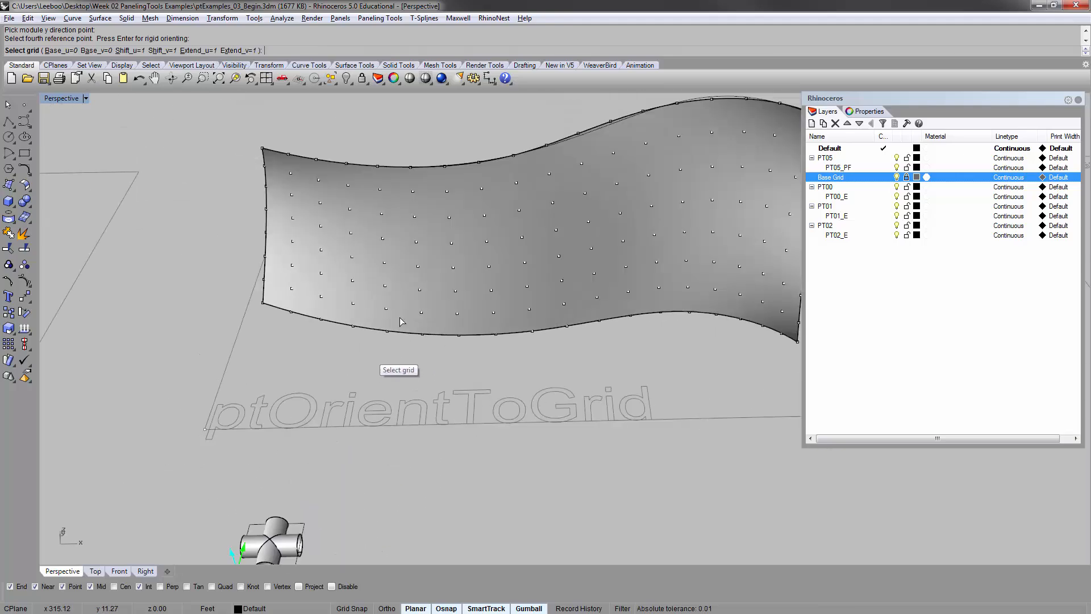
shift+right_drag(510, 225, 426, 301)
right_drag(421, 287, 402, 269)
click(361, 246)
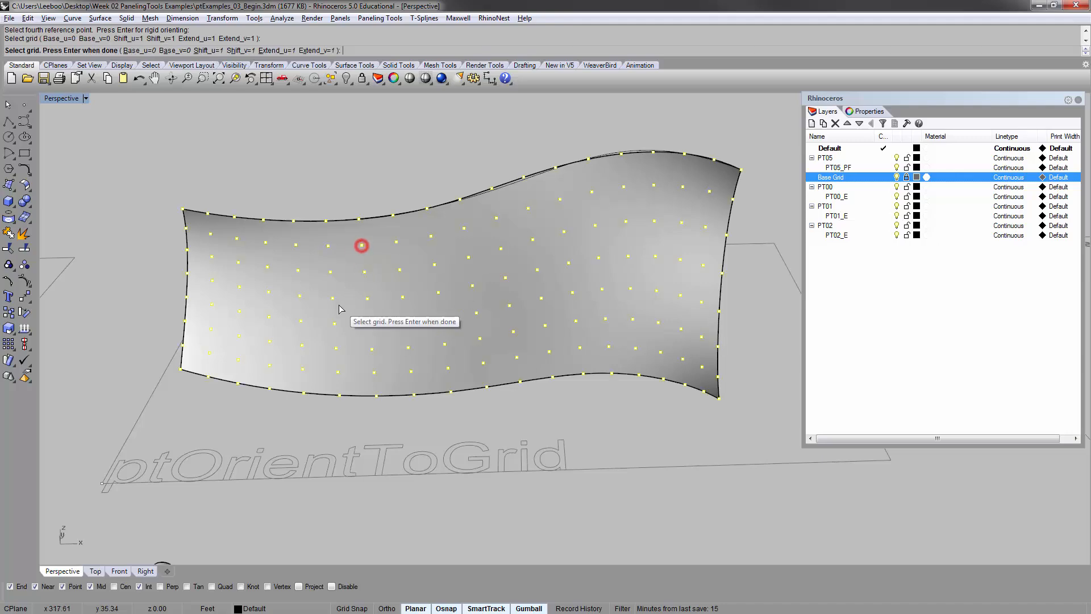
key(Return)
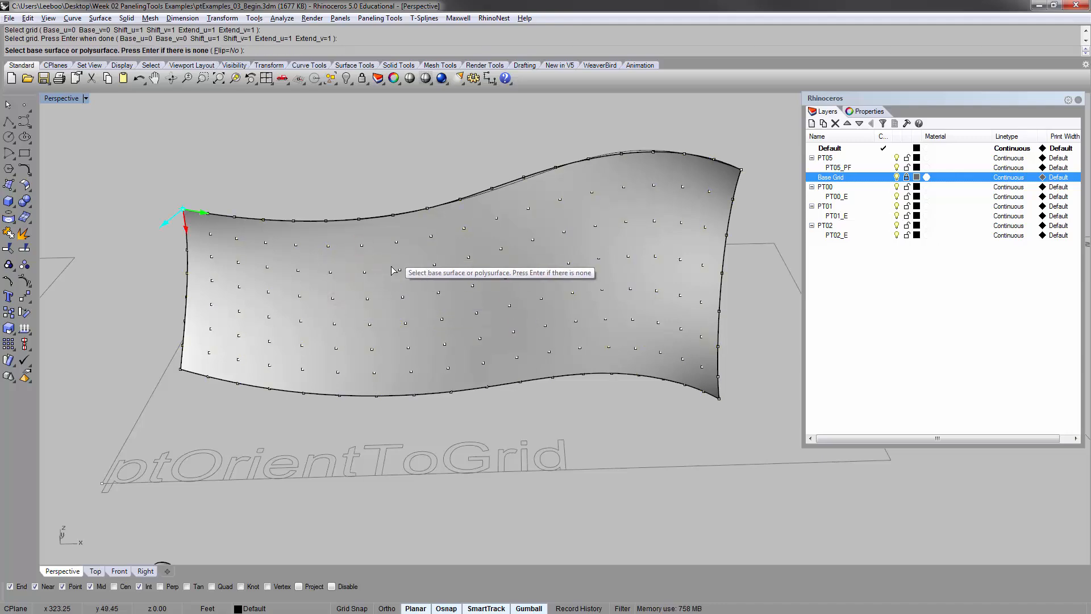
key(Return)
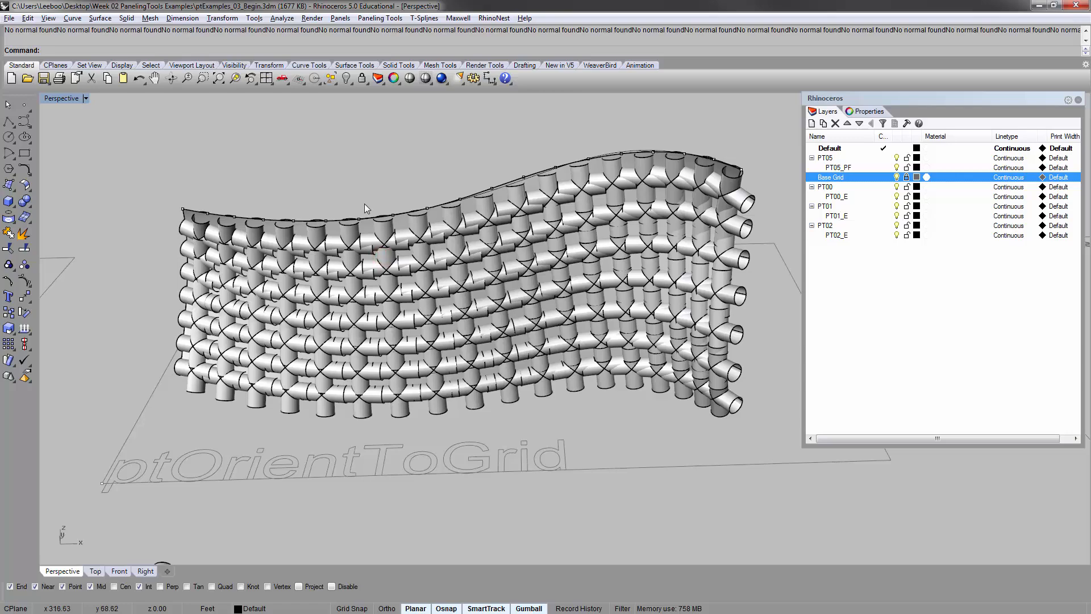
right_drag(446, 307, 418, 313)
scroll(417, 312, down, 3)
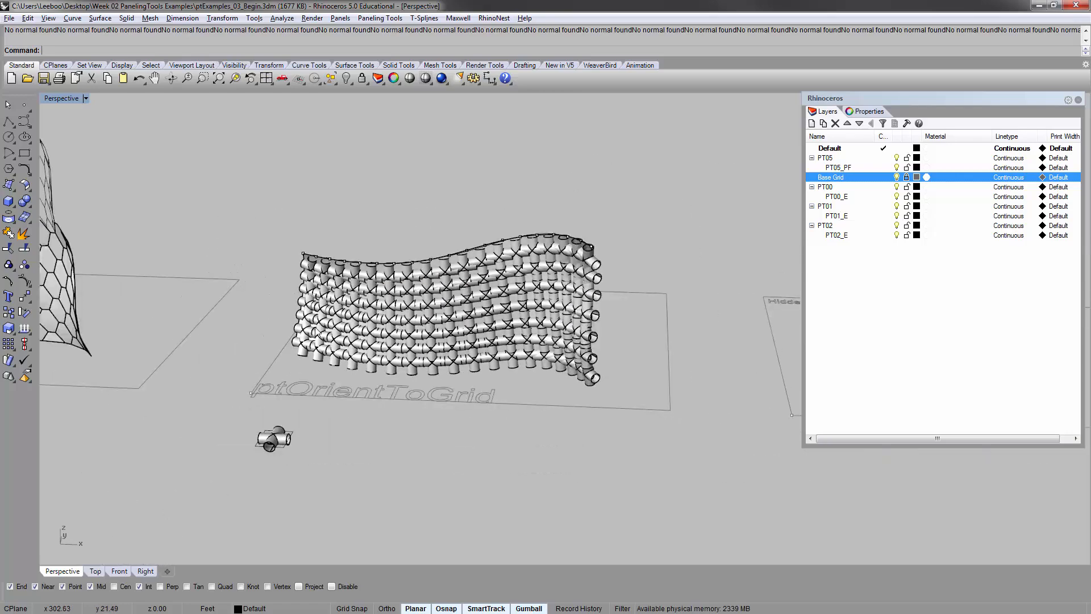
scroll(329, 324, up, 3)
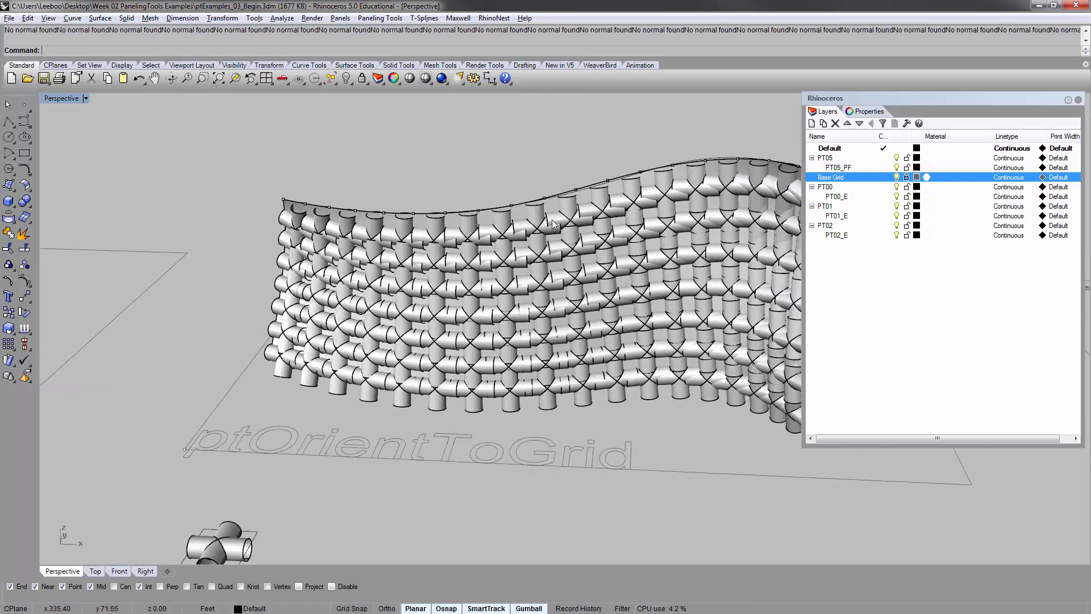
Examine how neighbouring pipe modules overlap in the rigid ptOrientToGrid result and compare them with the original module
scroll(490, 237, up, 12)
click(485, 219)
click(363, 196)
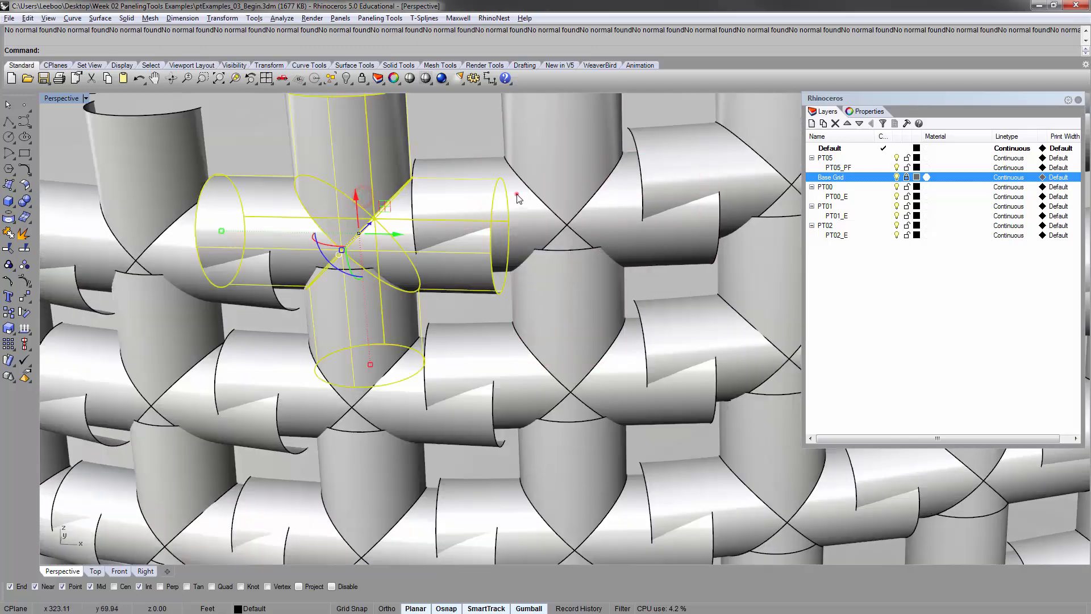
scroll(489, 216, down, 10)
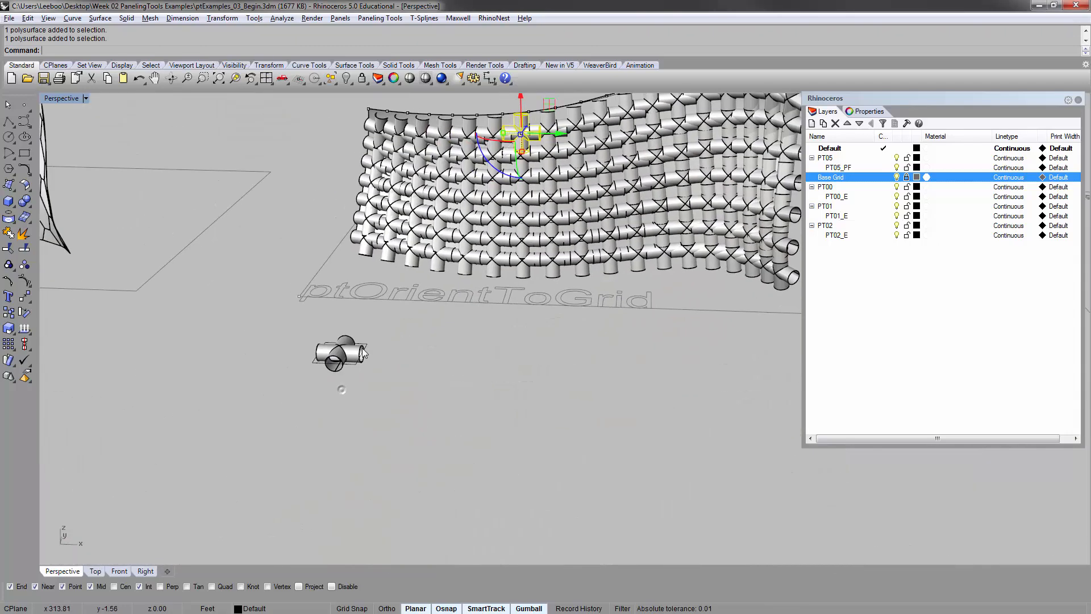
right_drag(348, 312, 377, 228)
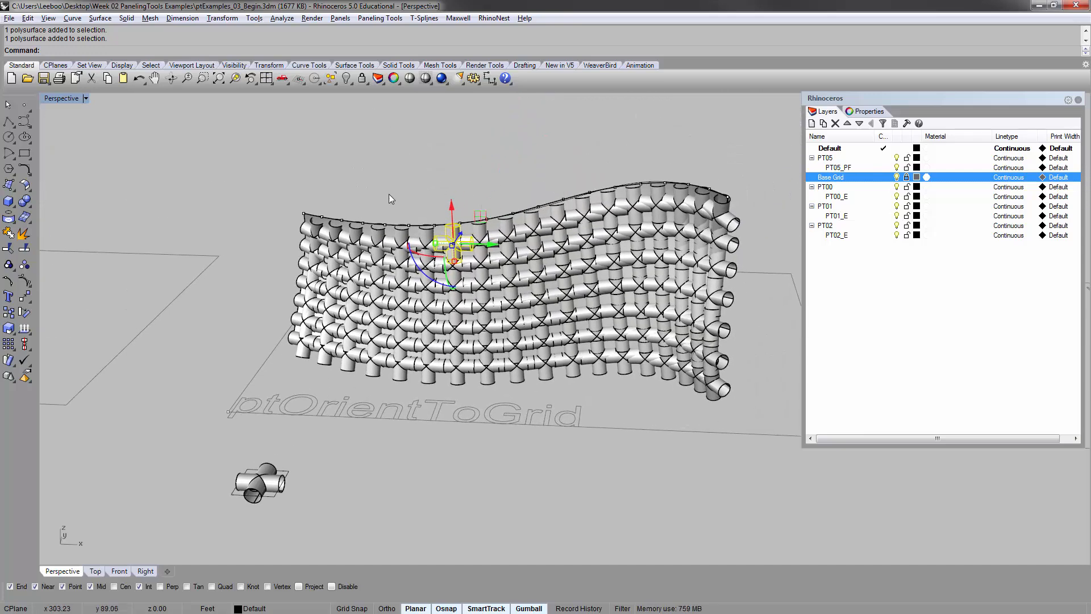
right_drag(417, 212, 469, 212)
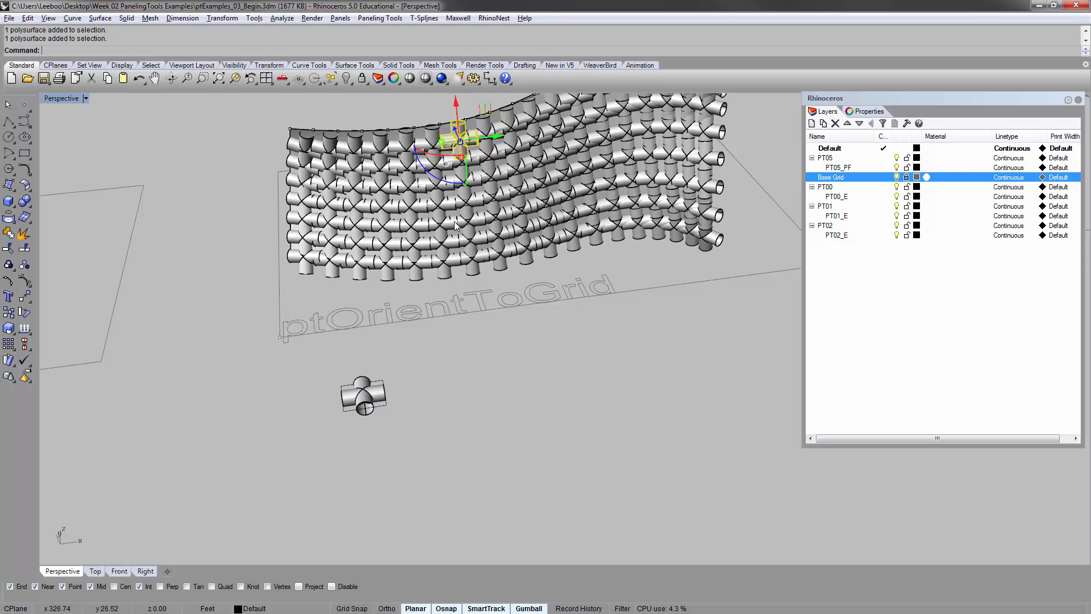
Undo the rigid pipe placement, restart ptOrientToGrid and choose the cross-shaped pipe as the module object
key(ctrl+z)
mouse_move(375, 305)
right_down()
mouse_move(363, 358)
mouse_move(365, 318)
right_up()
shift+right_drag(377, 299, 372, 319)
right_click(372, 320)
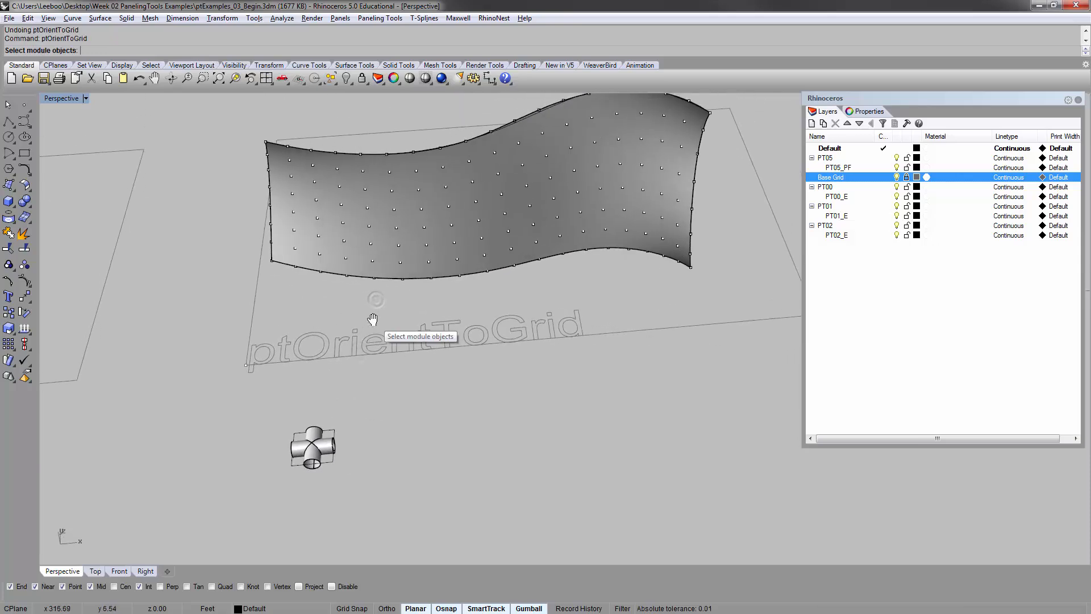
scroll(335, 457, up, 2)
click(321, 438)
scroll(385, 377, up, 3)
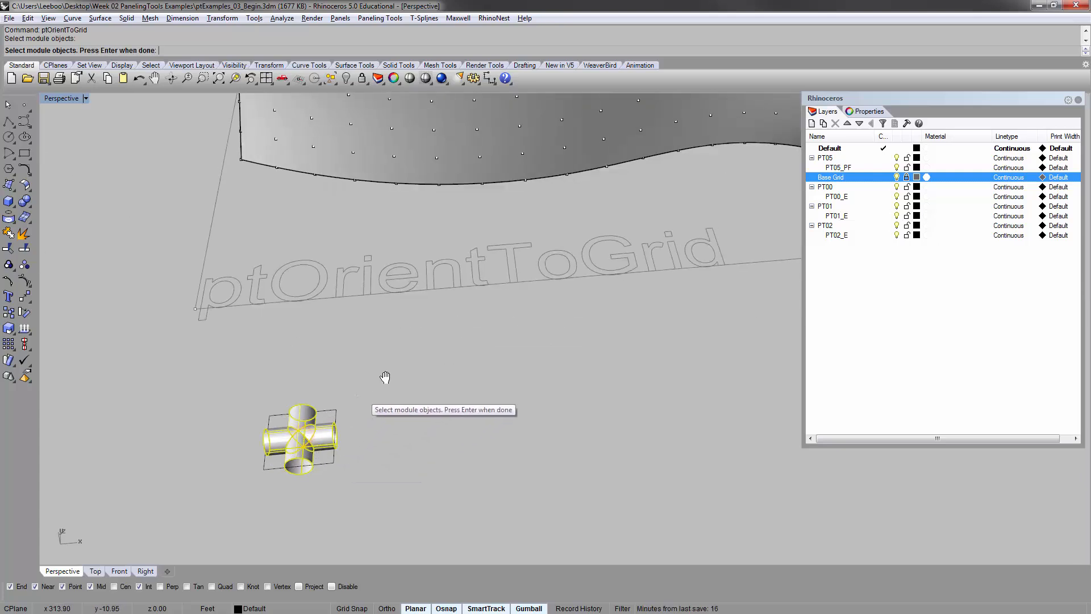
key(Return)
Define the module's origin, x direction, y direction and fourth reference point from the four corners of its base rectangle
scroll(398, 398, up, 3)
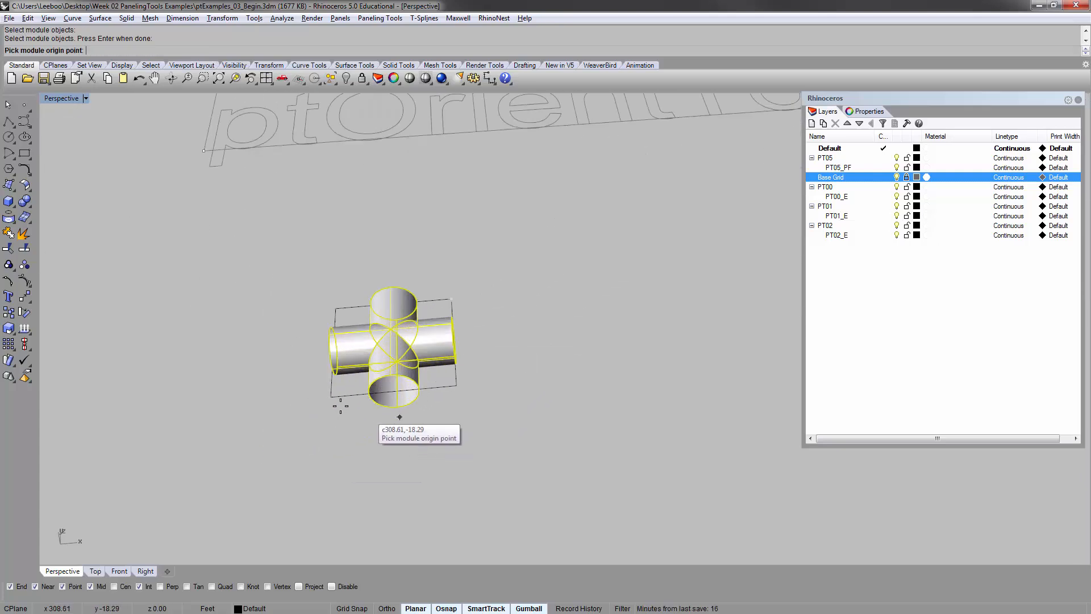
click(333, 396)
click(457, 386)
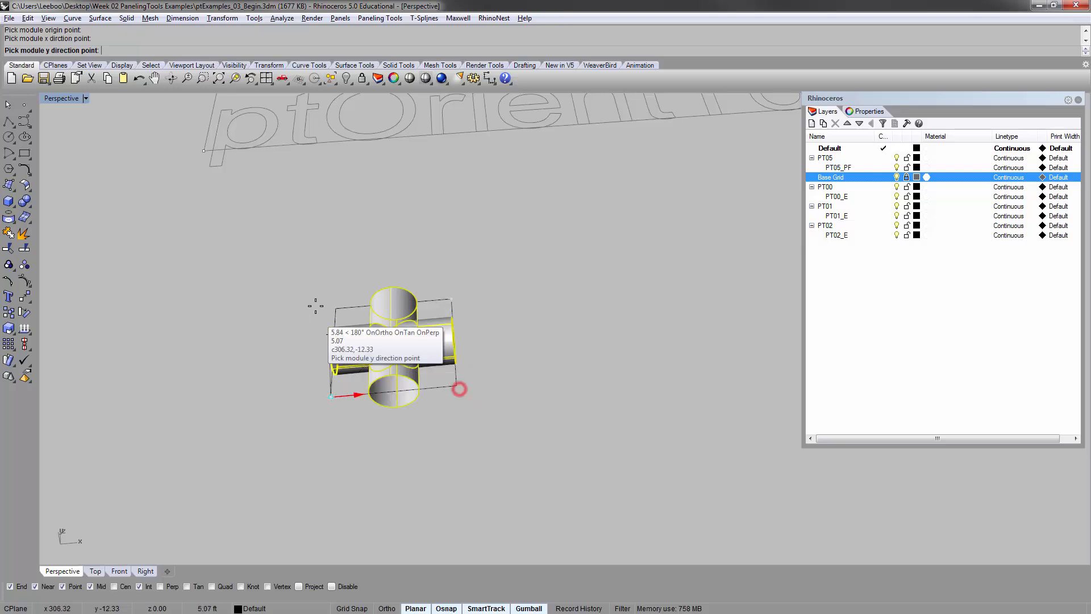
click(335, 307)
scroll(272, 312, down, 3)
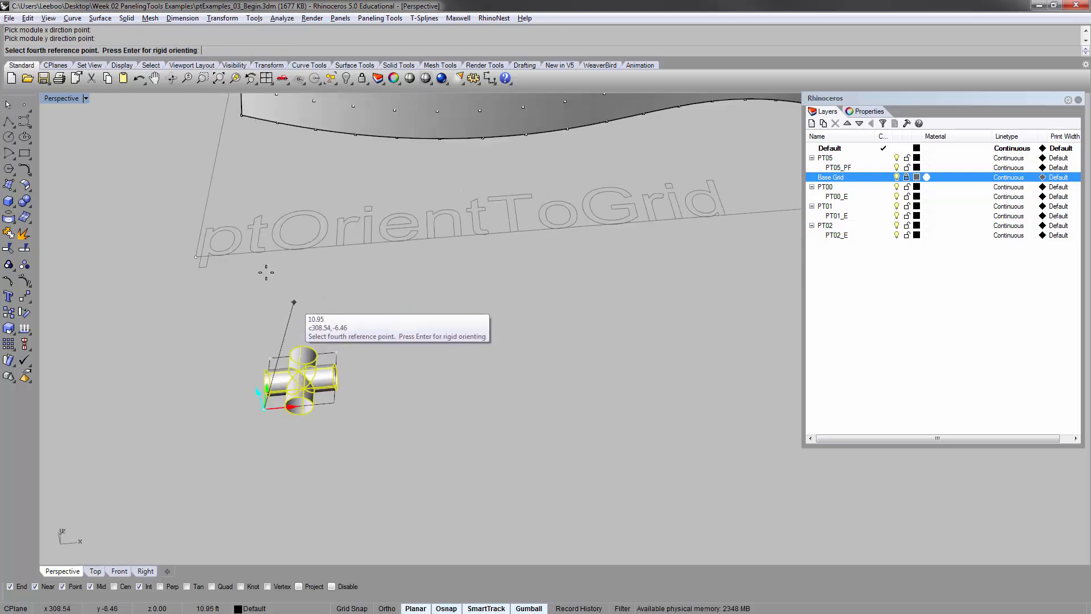
scroll(249, 355, up, 3)
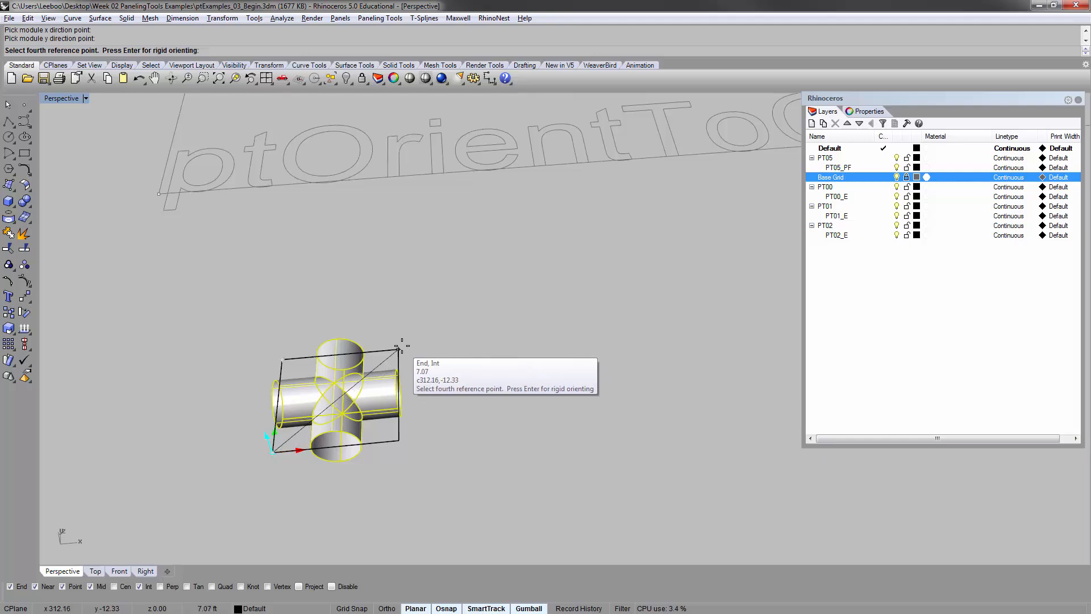
scroll(402, 345, up, 5)
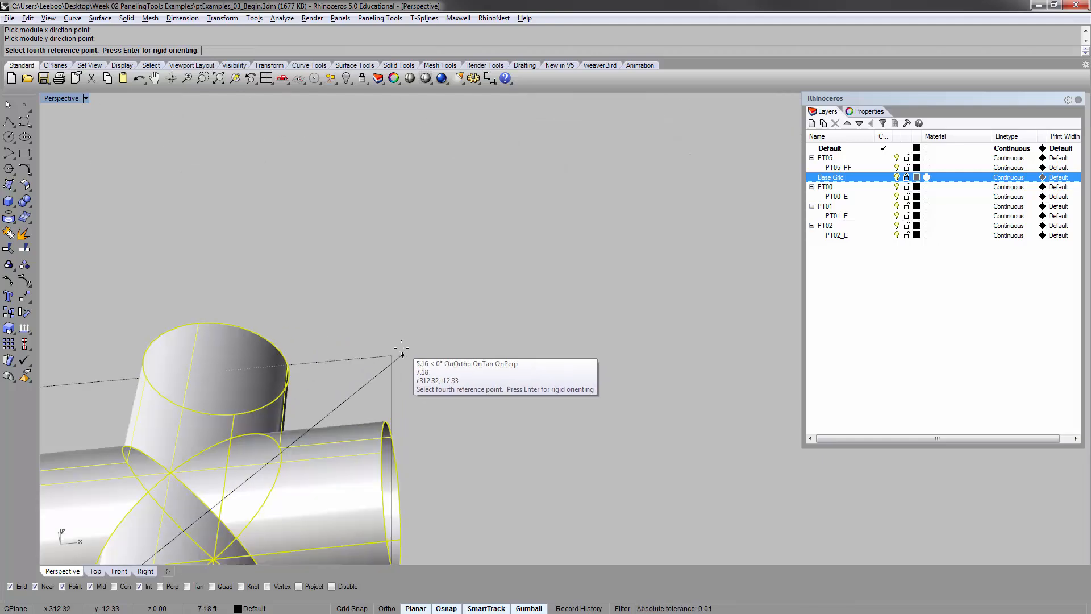
scroll(401, 346, down, 5)
right_drag(402, 345, 446, 199)
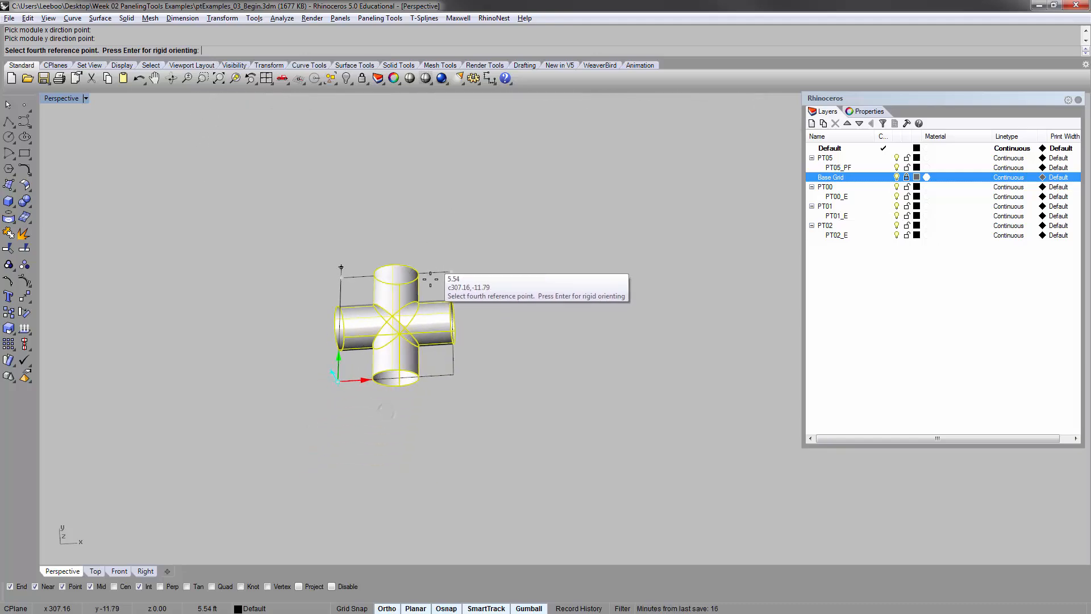
scroll(435, 275, up, 6)
click(474, 259)
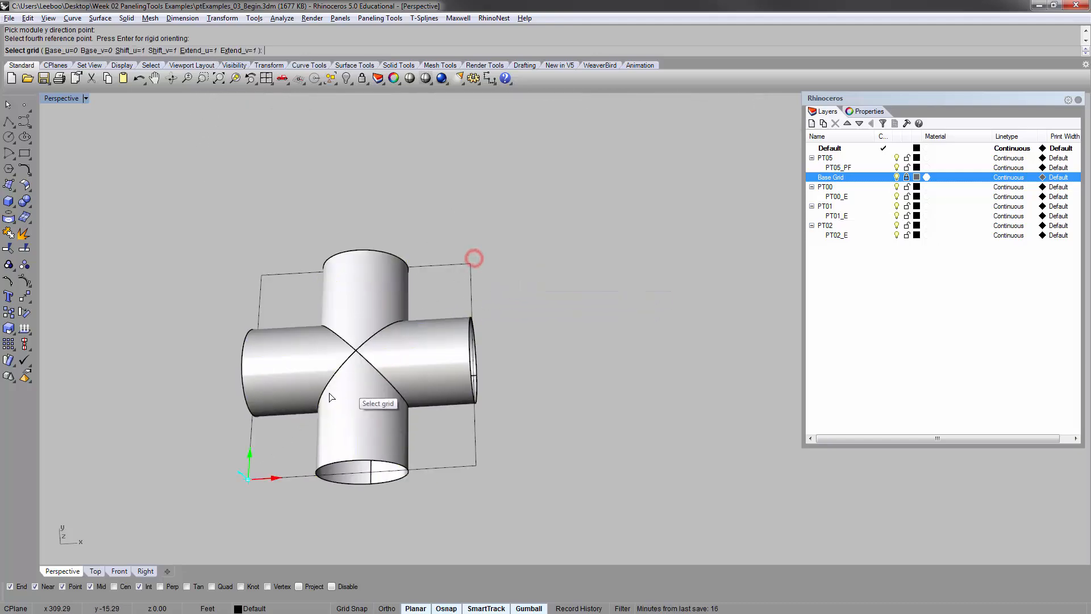
Orient the pipe module across the curved surface's point grid, using that surface as the base surface with Flip=No
scroll(331, 393, down, 9)
shift+right_drag(445, 173, 409, 457)
right_drag(396, 327, 401, 189)
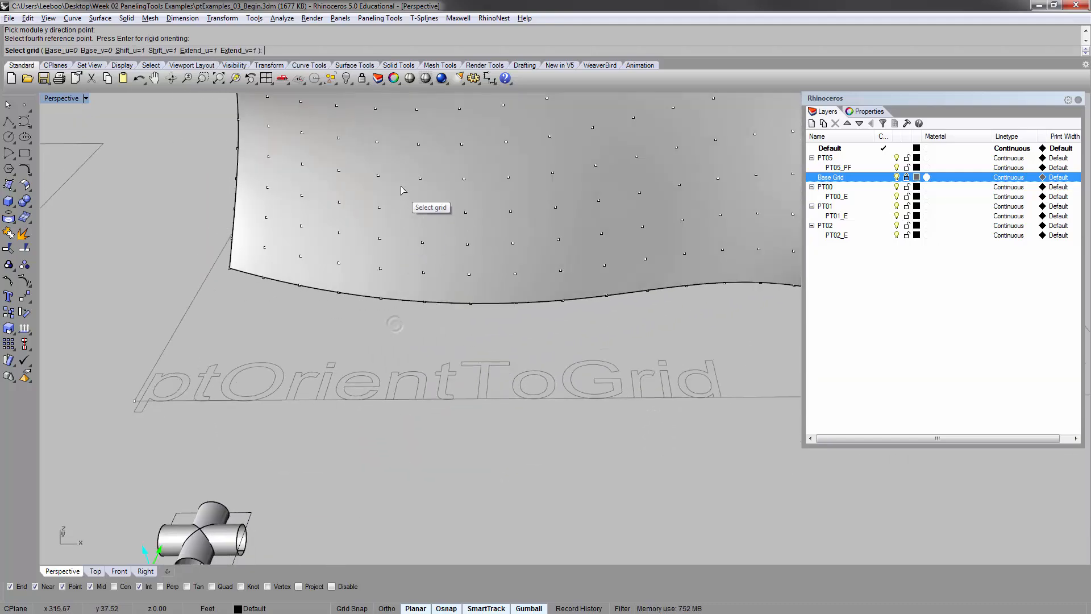
click(382, 177)
scroll(377, 176, down, 4)
key(Return)
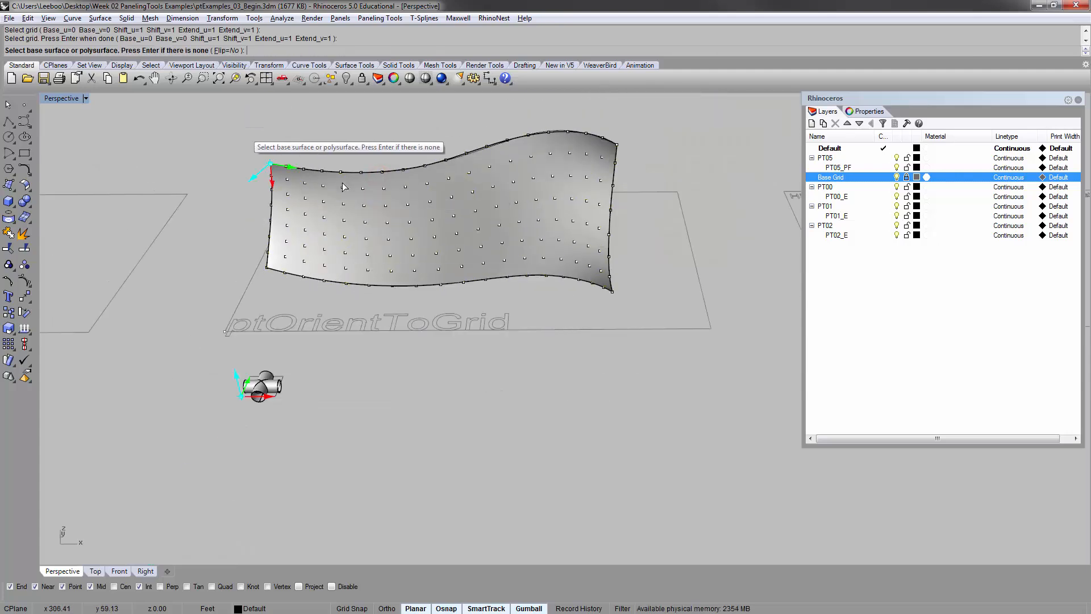
click(228, 51)
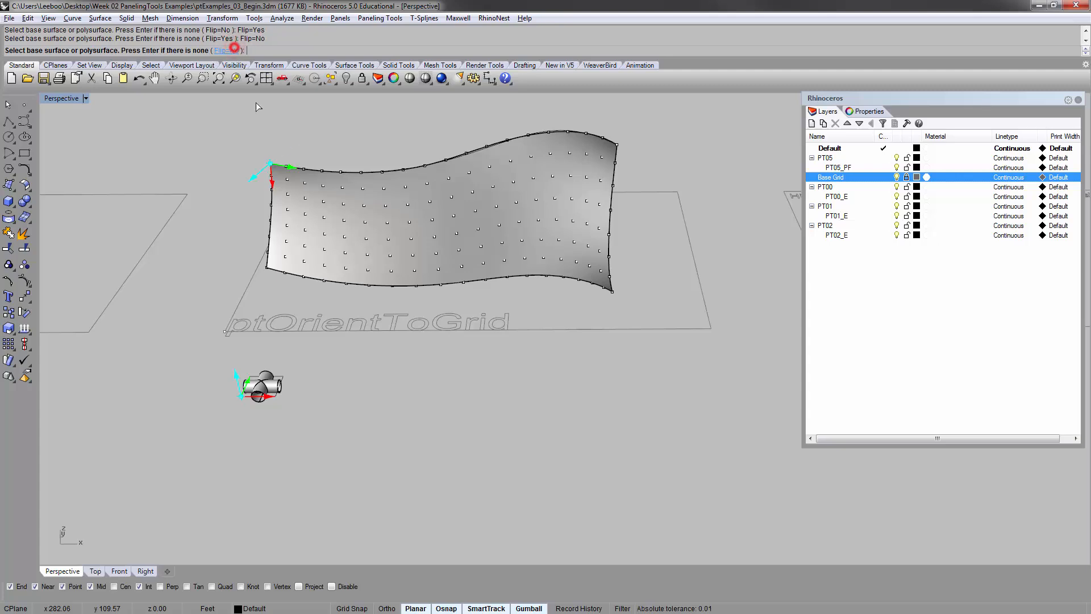
click(336, 202)
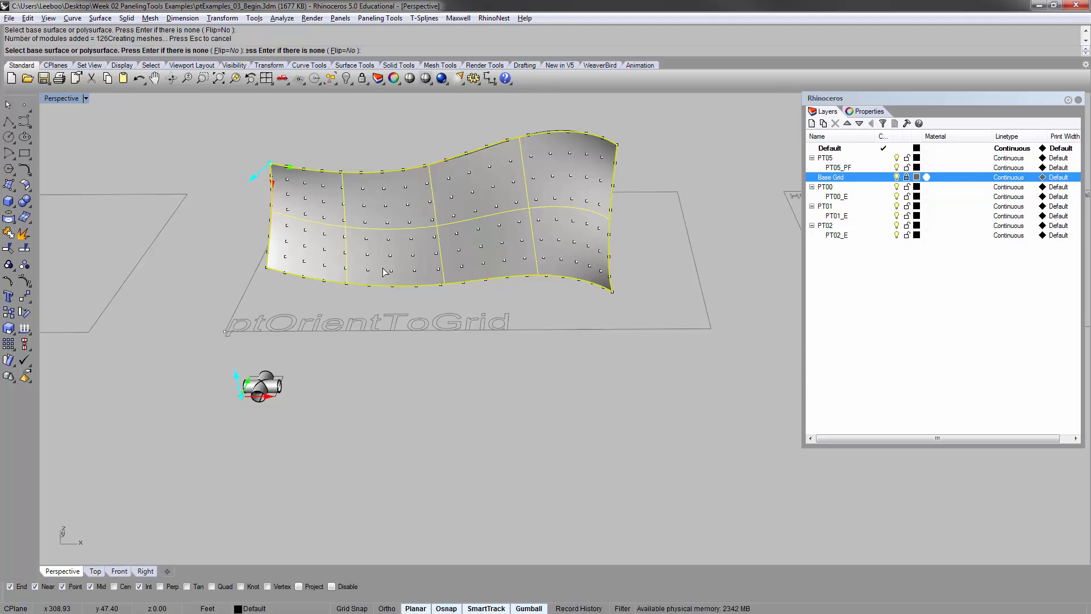
Examine how the pipe modules fit the point grid along the surface and up to its far upper edge
right_drag(465, 276, 321, 372)
scroll(318, 370, up, 3)
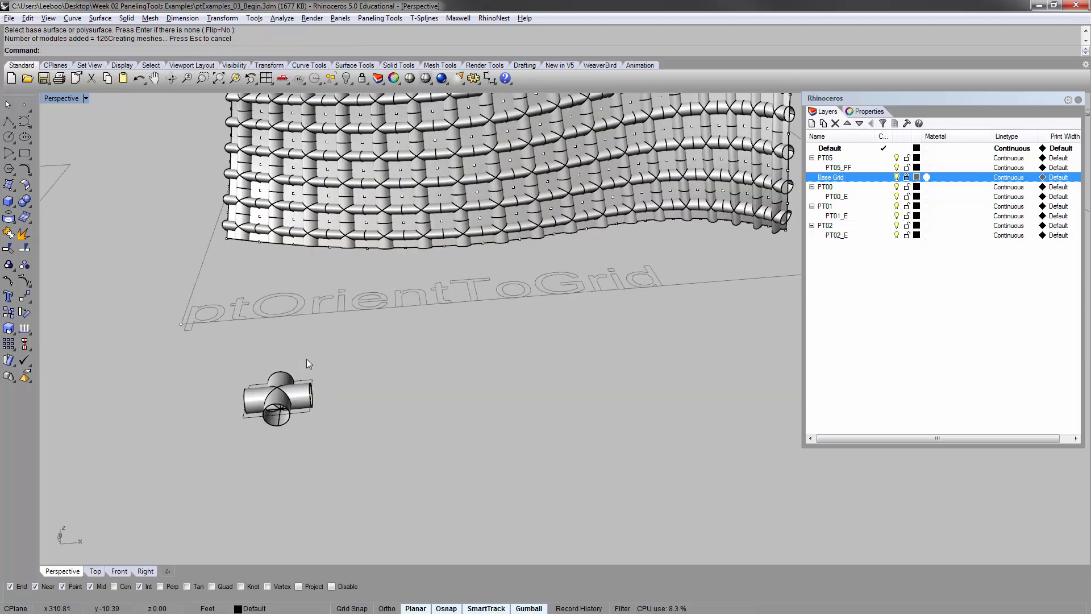
scroll(466, 179, up, 4)
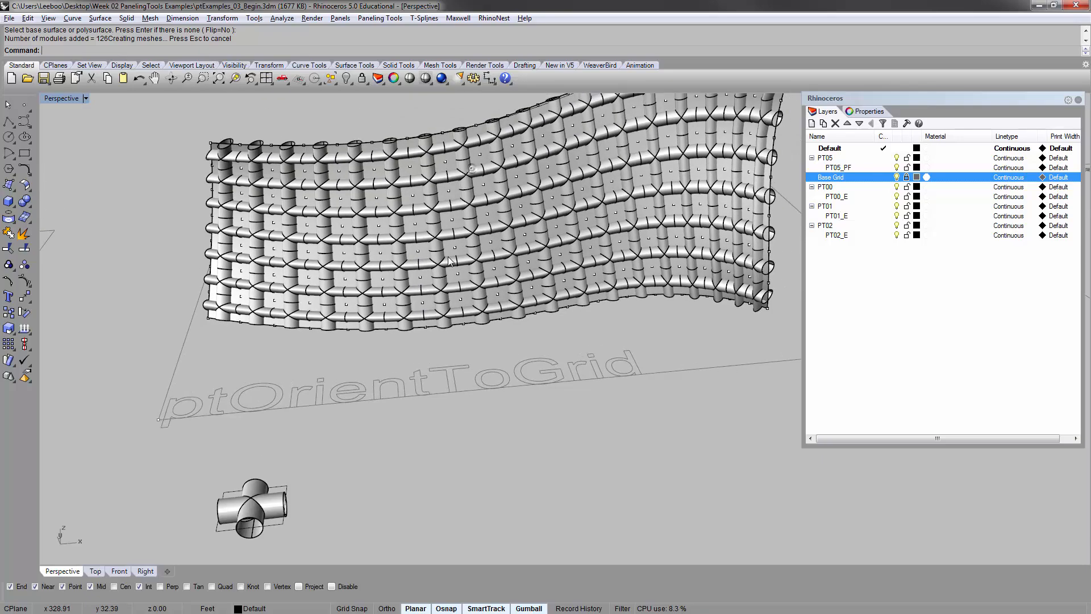
right_drag(633, 194, 519, 212)
scroll(523, 212, down, 4)
click(561, 132)
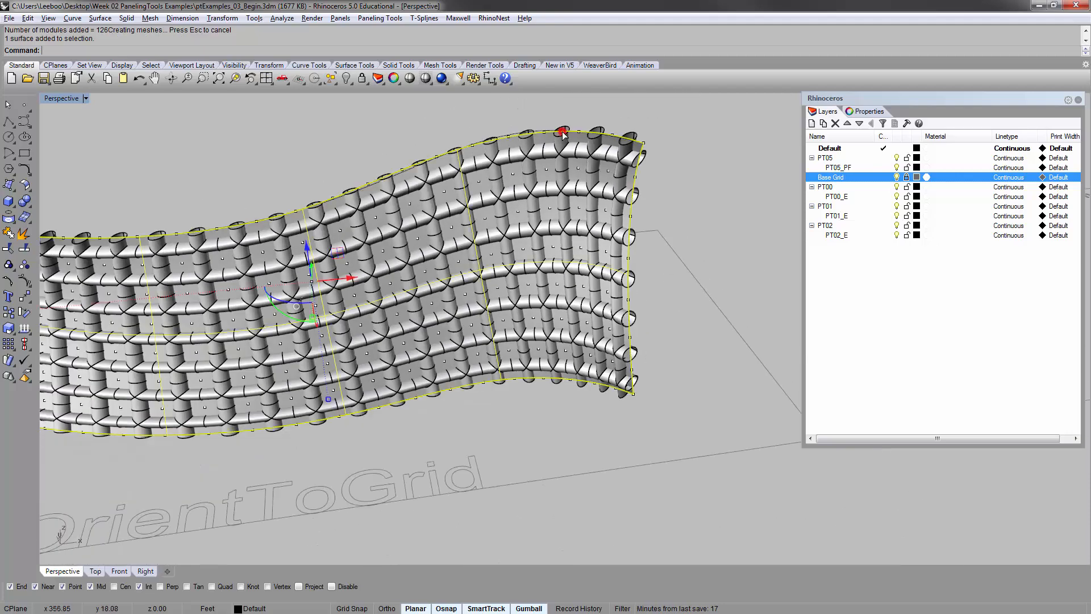
click(557, 149)
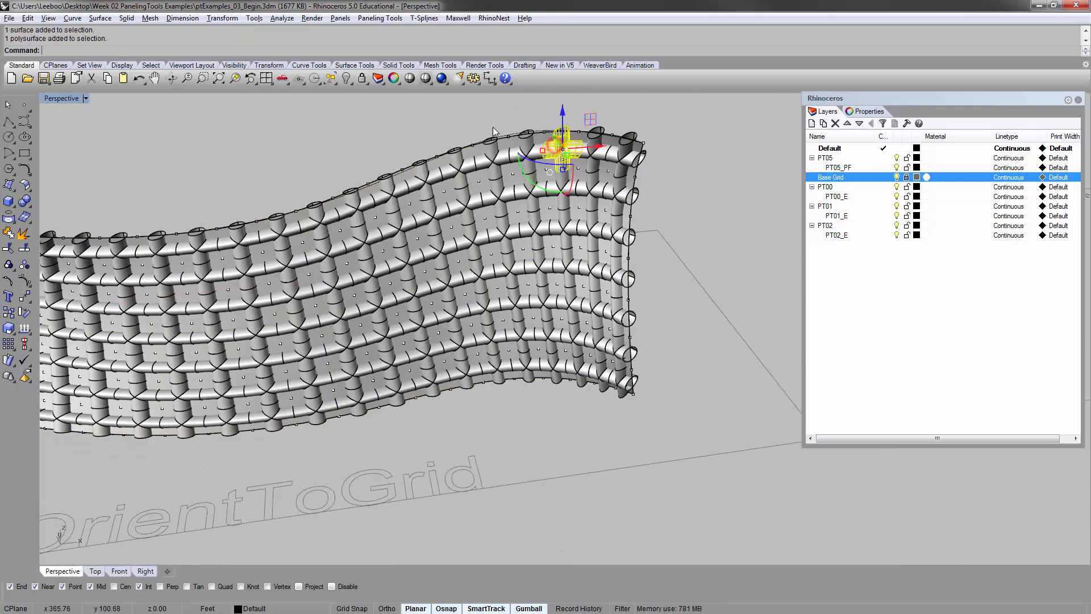
Select the last created pipe modules and move them 100 ft into the adjacent frame, from back-right corner to back-right corner
click(334, 84)
click(379, 102)
scroll(436, 281, down, 6)
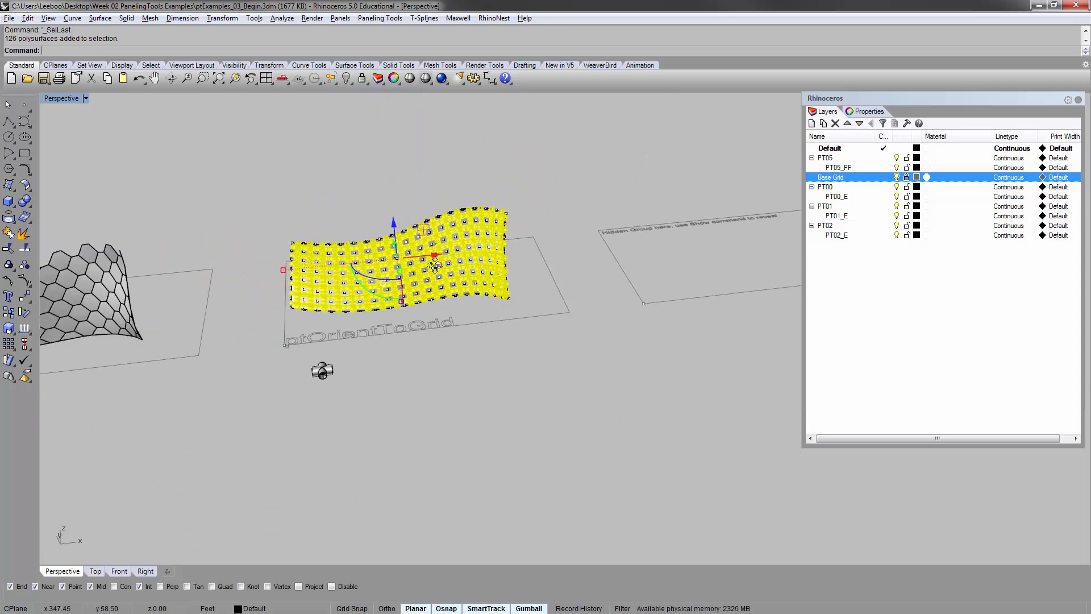
text(m)
key(Return)
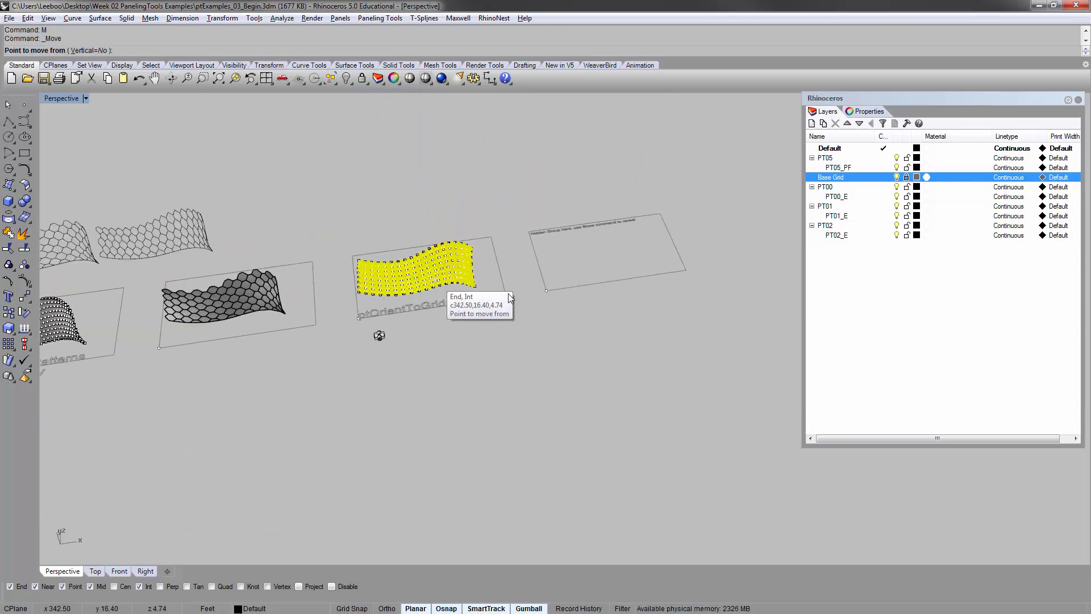
click(492, 237)
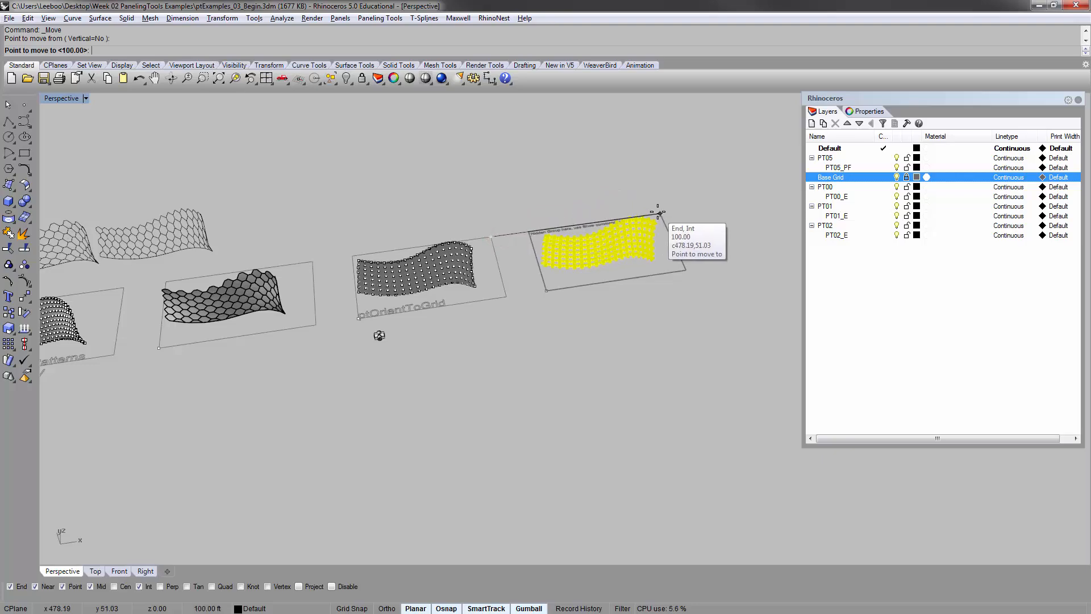
click(657, 214)
Zoom to the moved pipe lattice and examine individual modules and the joints between neighbours up close
text(zs)
key(Return)
click(504, 157)
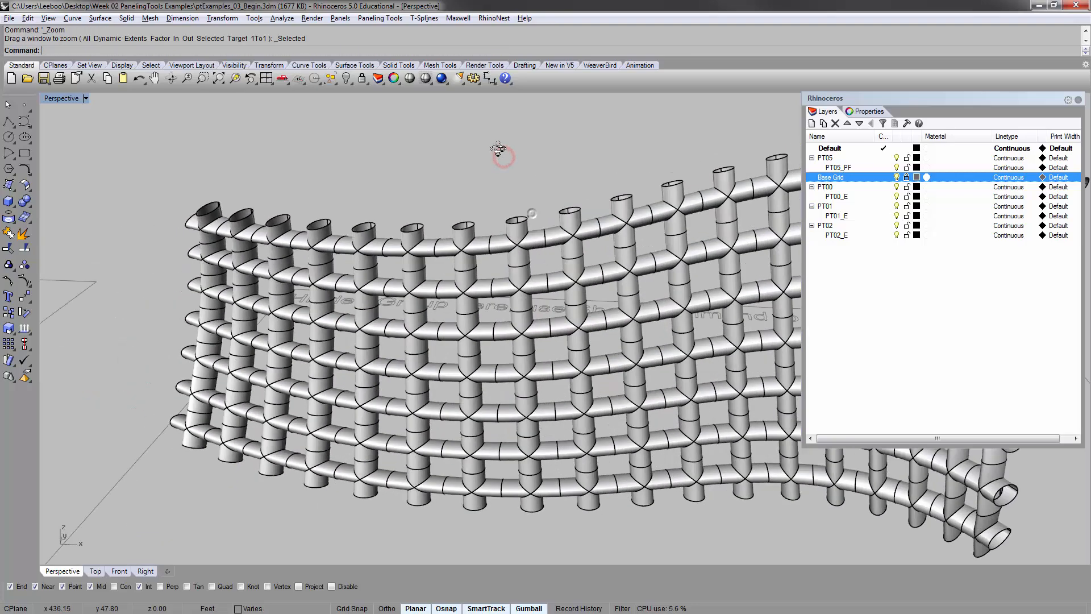
scroll(489, 302, up, 10)
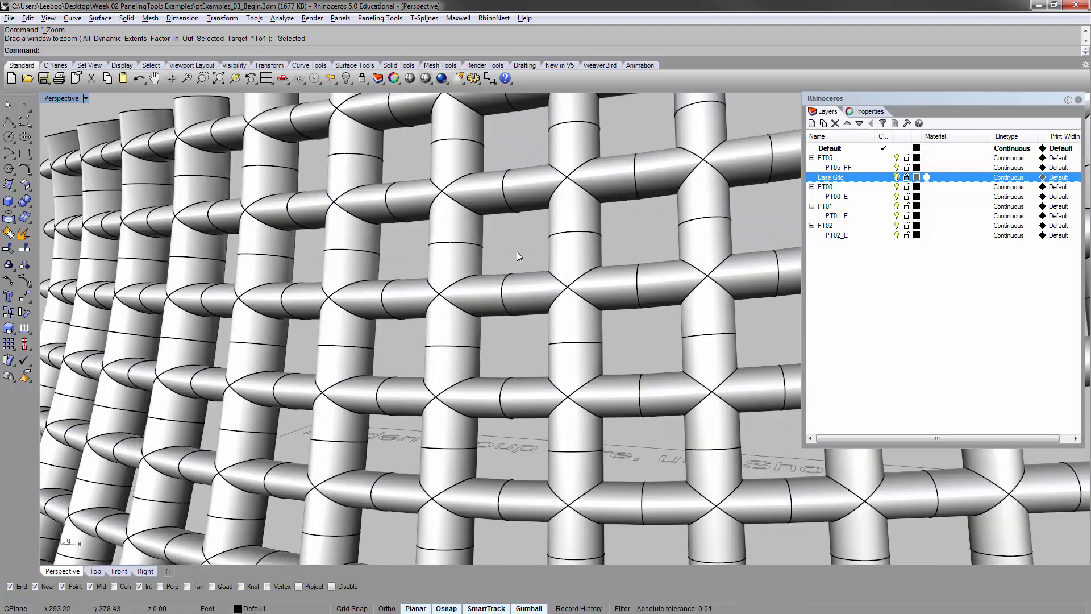
scroll(516, 256, up, 8)
click(503, 325)
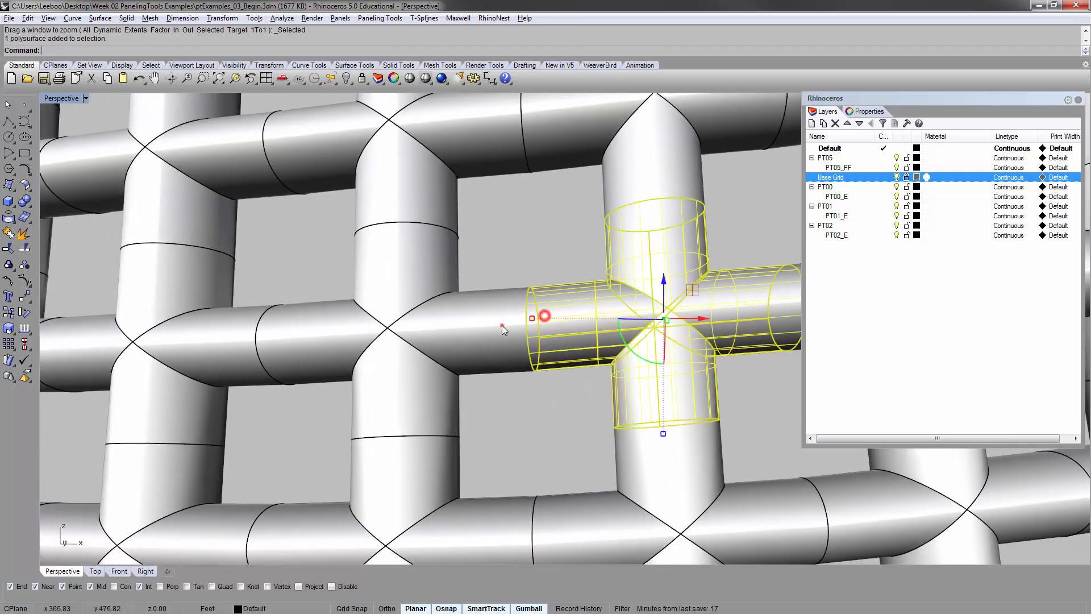
click(538, 257)
drag(527, 262, 511, 364)
click(563, 399)
drag(562, 396, 513, 366)
click(496, 250)
click(422, 250)
click(530, 208)
scroll(606, 337, down, 5)
click(558, 287)
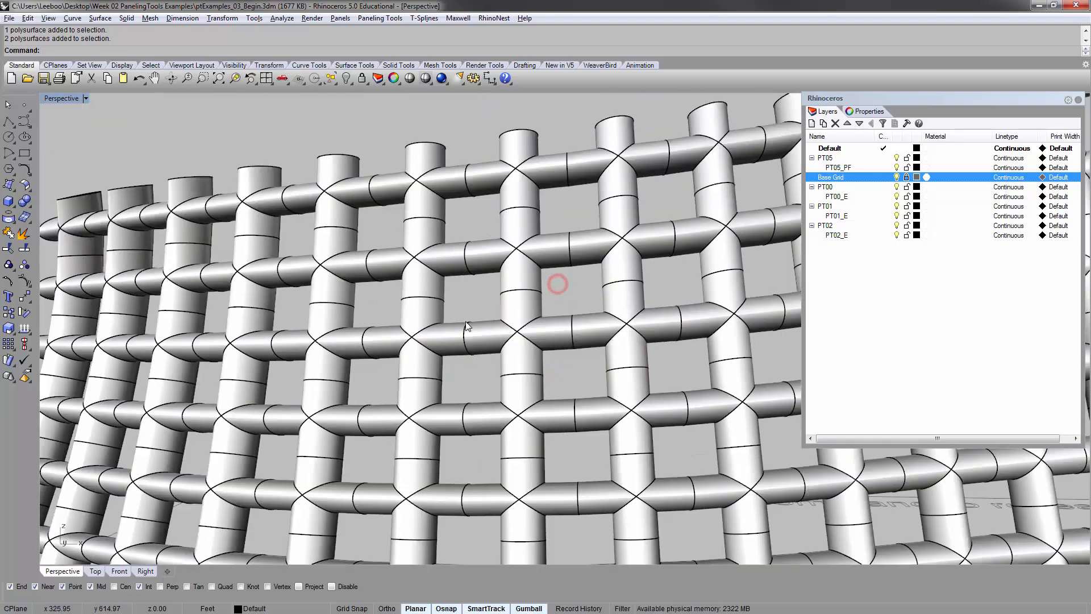
Examine adjoining modules around the lattice's more strongly curved part, and return to the original pipe module and surface
scroll(465, 322, down, 5)
right_drag(341, 250, 645, 299)
scroll(644, 300, up, 5)
drag(636, 210, 635, 211)
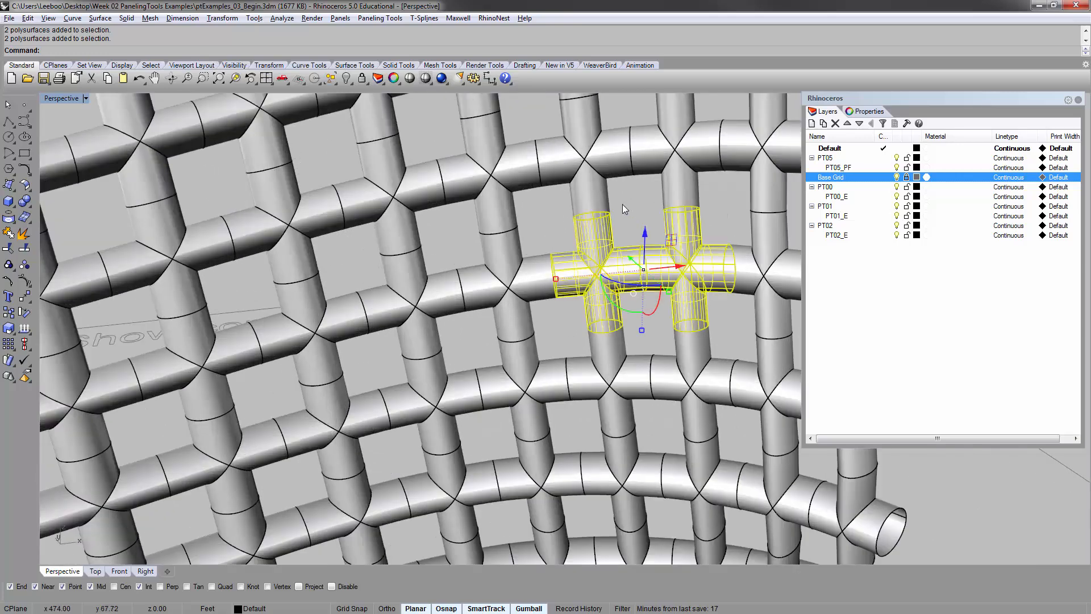
click(623, 195)
click(584, 229)
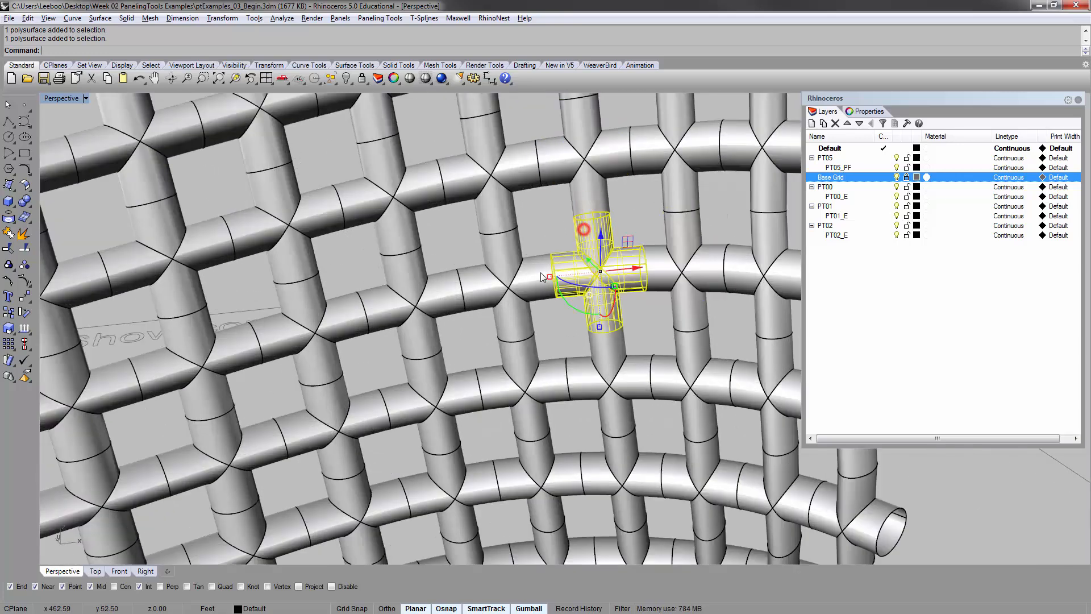
click(530, 274)
click(463, 243)
scroll(527, 232, down, 6)
mouse_move(444, 199)
right_down()
mouse_move(526, 232)
mouse_move(492, 285)
mouse_move(437, 216)
right_up()
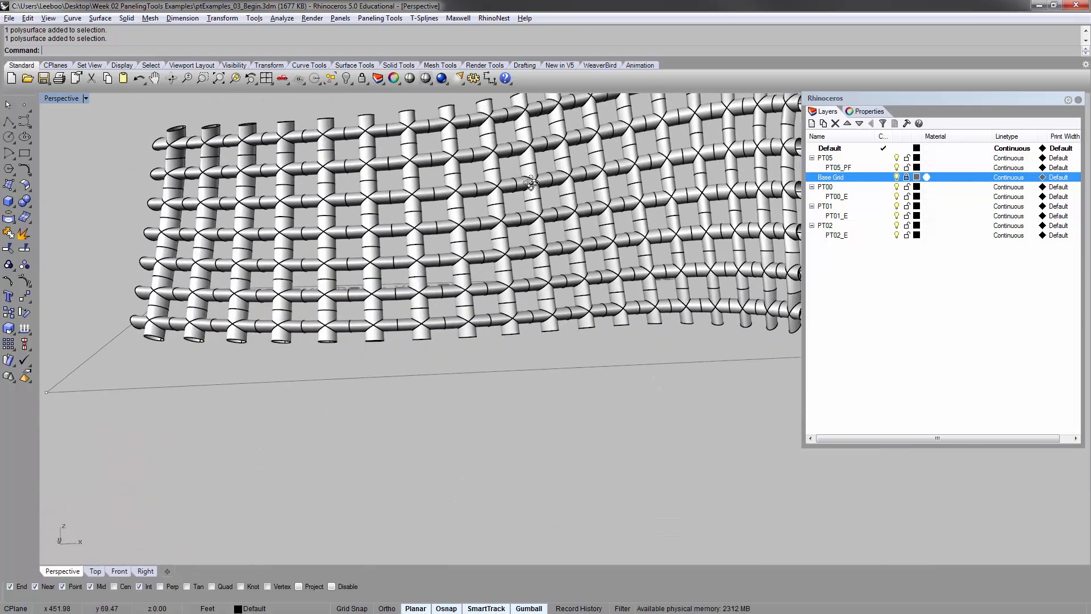
scroll(437, 216, up, 5)
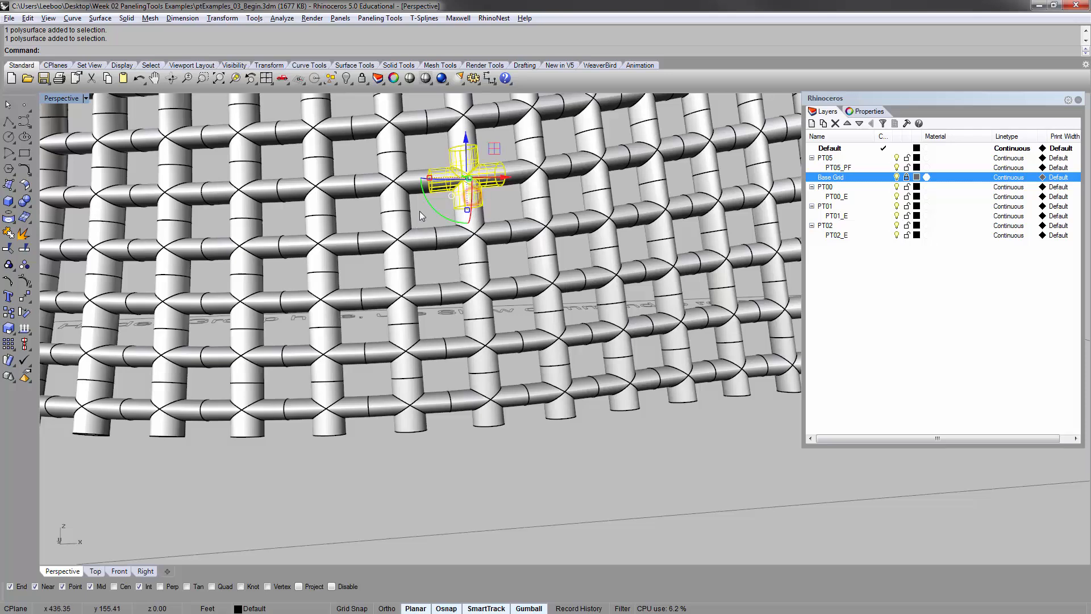
click(419, 213)
click(426, 132)
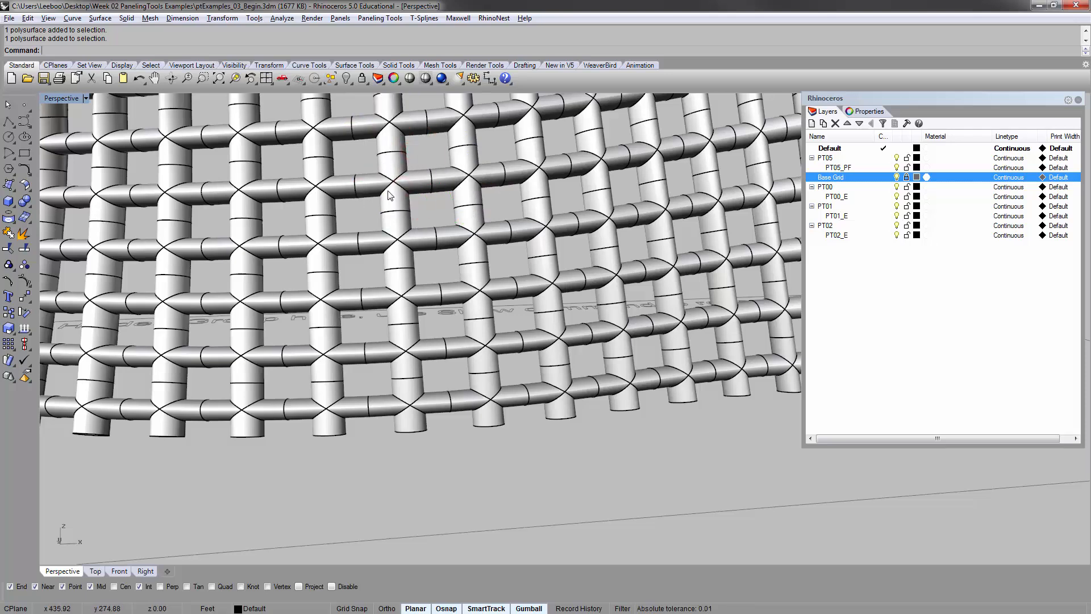
scroll(386, 179, down, 10)
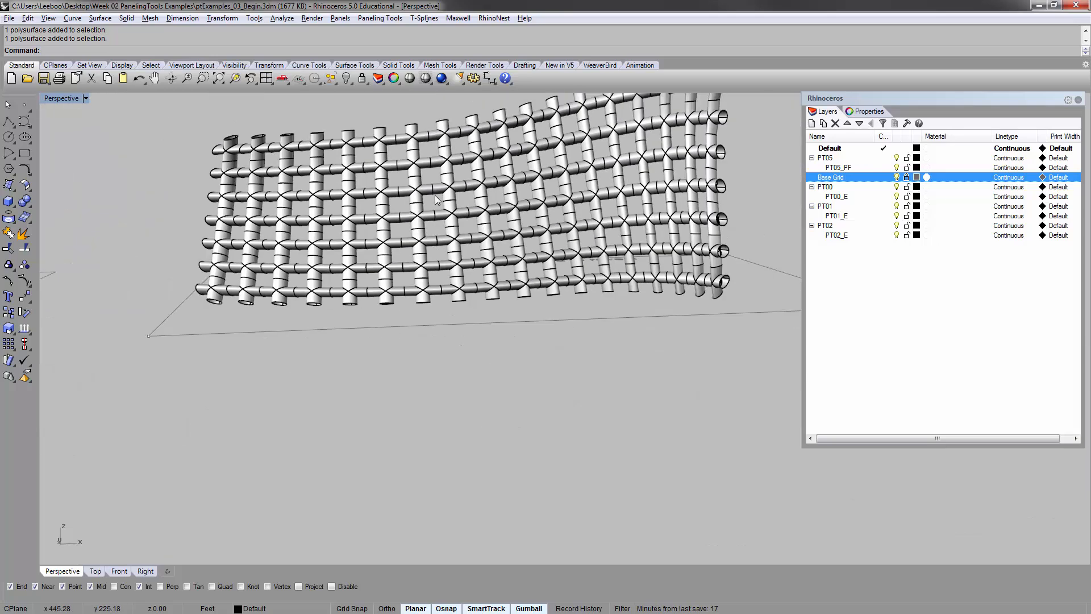
right_drag(386, 180, 364, 238)
shift+right_drag(228, 380, 441, 236)
shift+right_drag(236, 264, 474, 238)
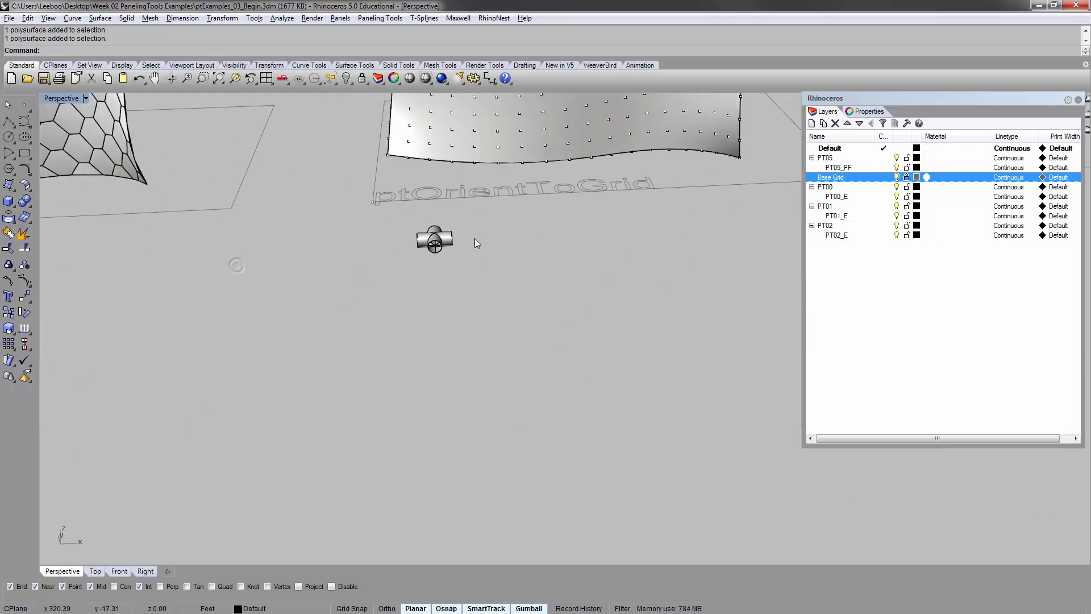
Zoom to the original pipe module with its square outline and examine its four openings from several angles
drag(404, 224, 455, 257)
text(zs)
key(Return)
click(395, 218)
scroll(382, 254, down, 4)
right_drag(382, 254, 370, 295)
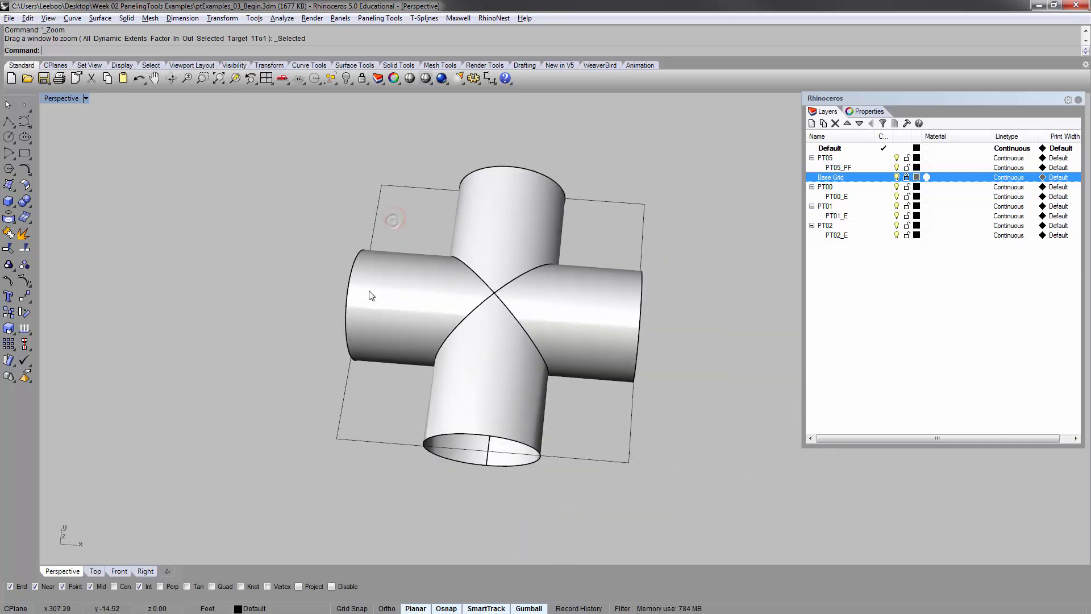
right_drag(436, 329, 424, 155)
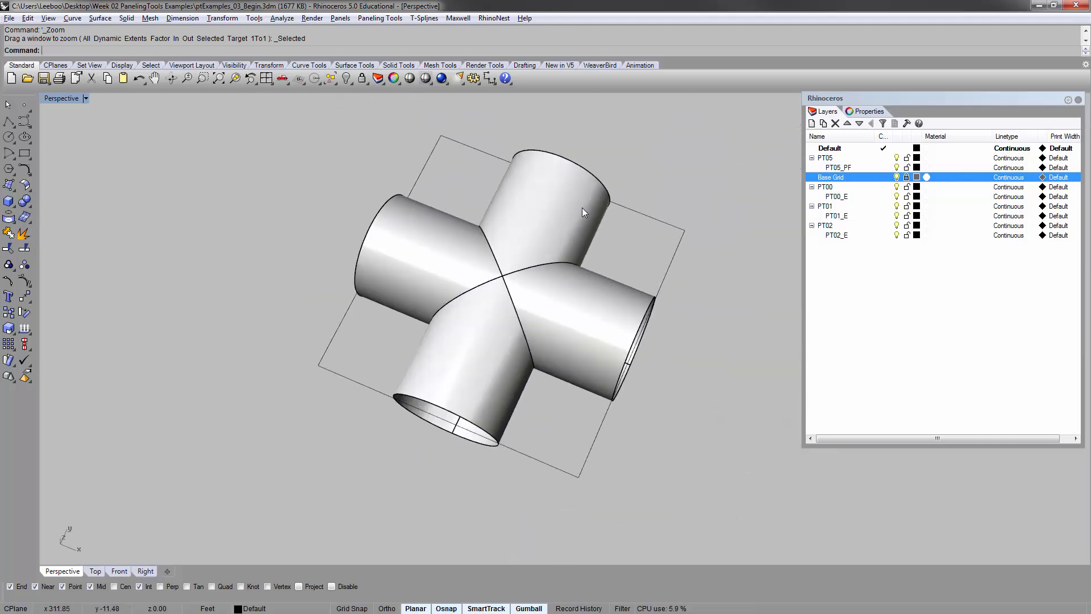
shift+right_drag(553, 288, 382, 300)
scroll(382, 299, down, 6)
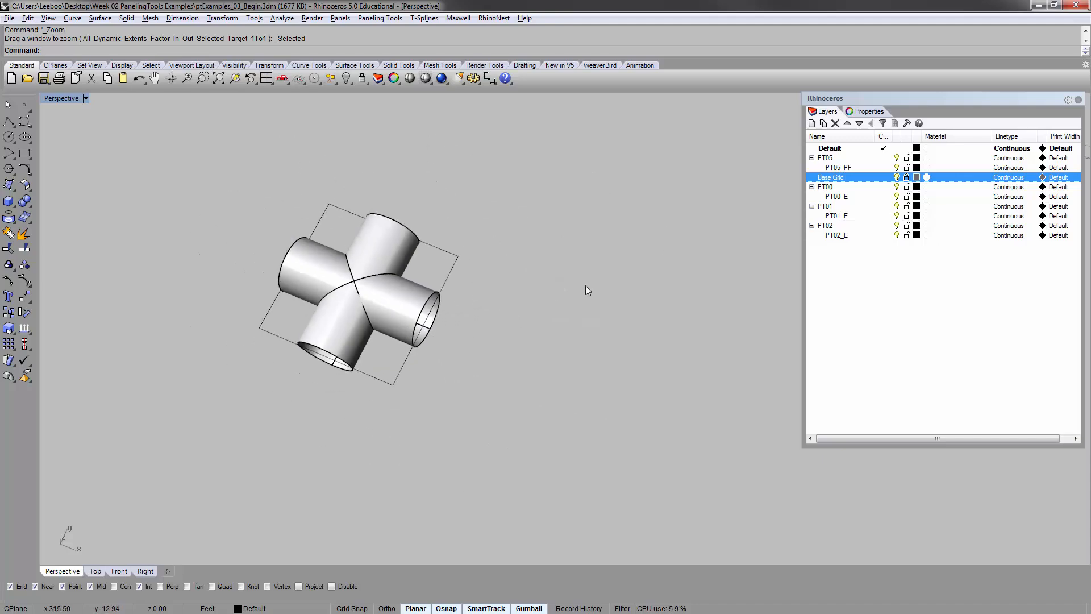
Examine the moved pipe lattice from several angles and up close at the joints between neighbouring modules
mouse_move(510, 240)
right_down()
mouse_move(477, 186)
mouse_move(434, 246)
mouse_move(433, 228)
mouse_move(415, 269)
mouse_move(358, 310)
mouse_move(428, 253)
mouse_move(378, 305)
mouse_move(458, 226)
right_up()
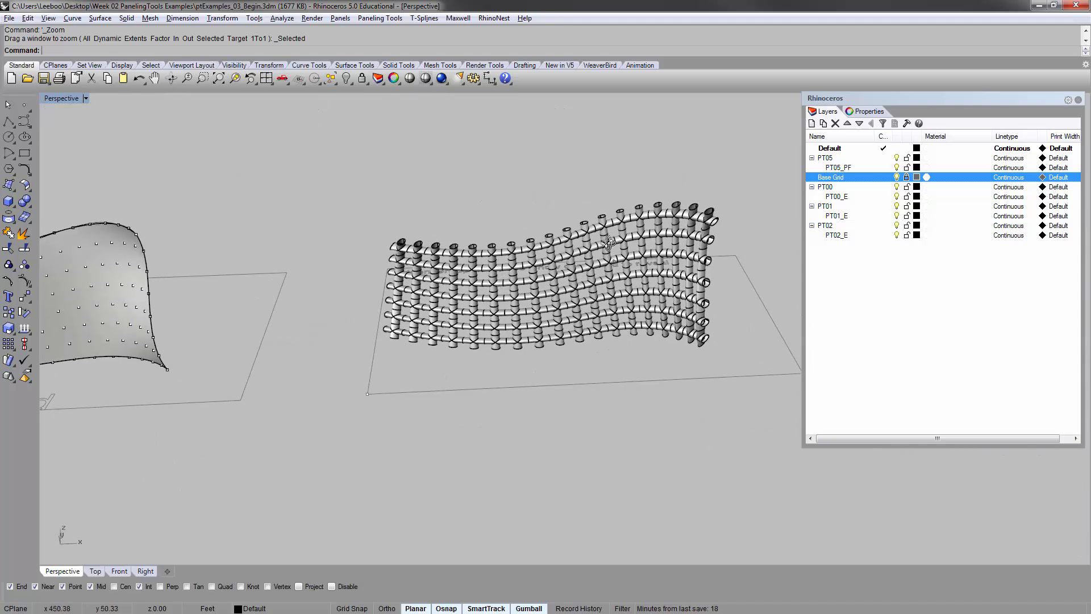
mouse_move(608, 242)
right_down()
mouse_move(571, 283)
mouse_move(379, 273)
right_up()
click(572, 283)
right_click(582, 282)
right_click(582, 272)
click(681, 182)
scroll(549, 254, down, 5)
scroll(477, 280, down, 10)
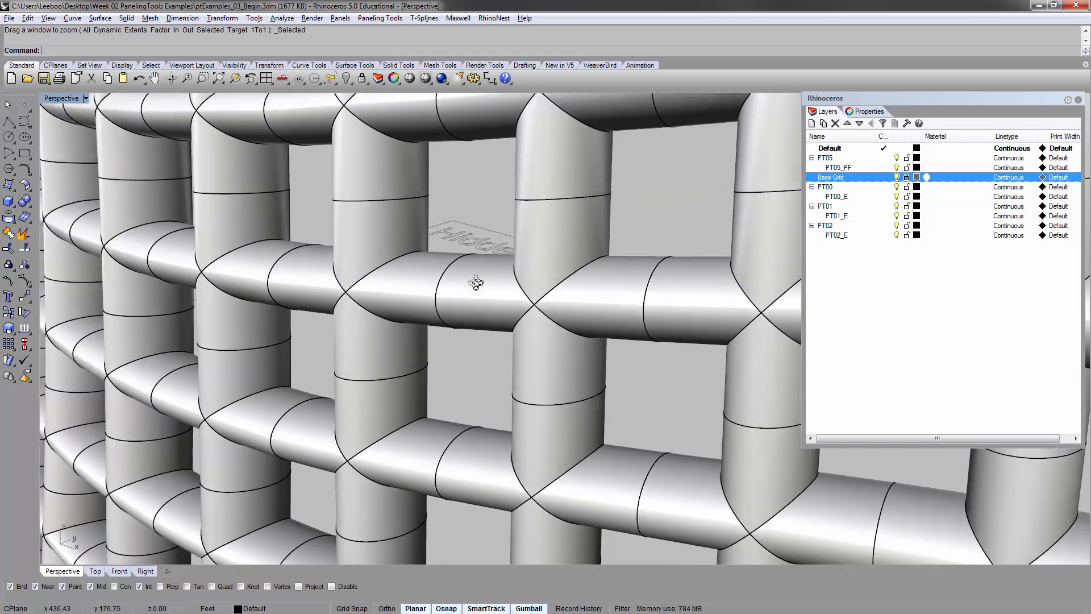
scroll(604, 233, down, 3)
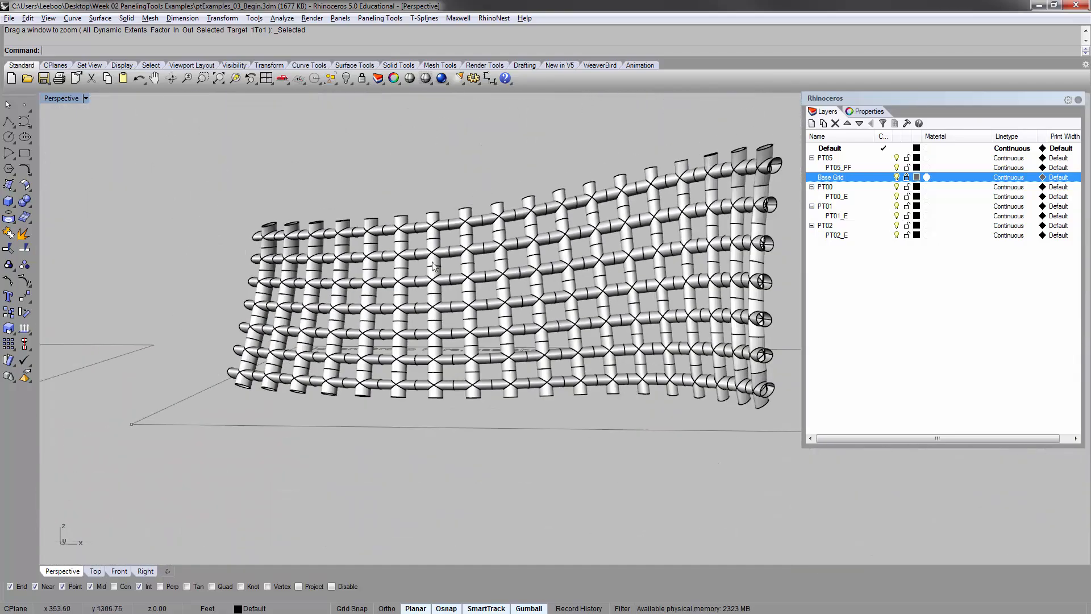
Select a single module in the lattice's upper row to inspect it as a separate piece, and clear the selection
mouse_move(343, 322)
right_down()
mouse_move(503, 323)
mouse_move(527, 349)
mouse_move(419, 338)
mouse_move(341, 306)
right_up()
scroll(527, 349, up, 8)
click(467, 191)
scroll(472, 157, down, 6)
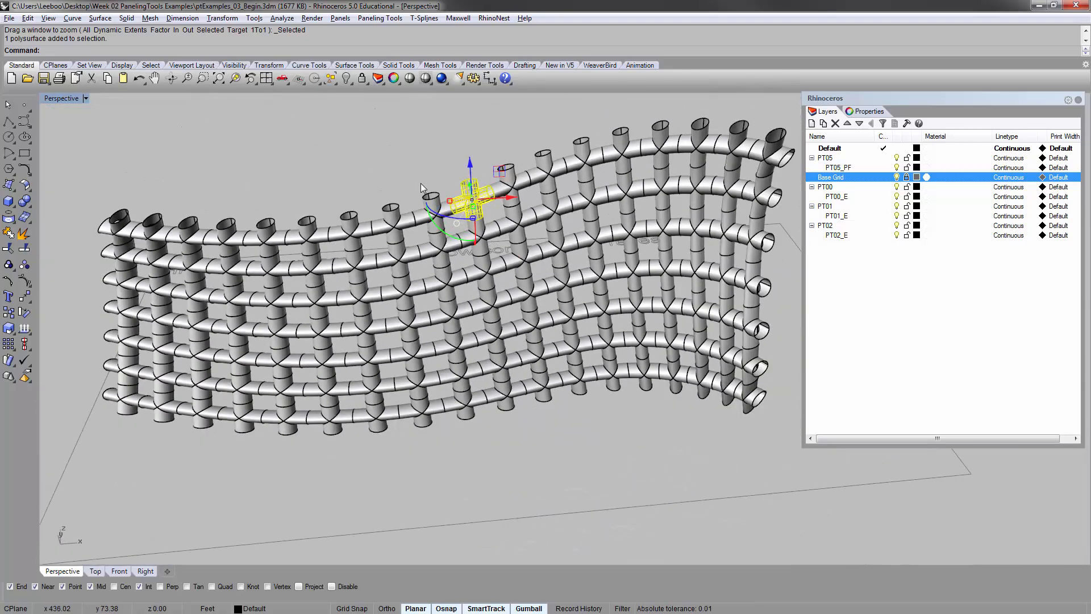
click(355, 177)
right_drag(300, 171, 248, 150)
right_drag(297, 179, 224, 145)
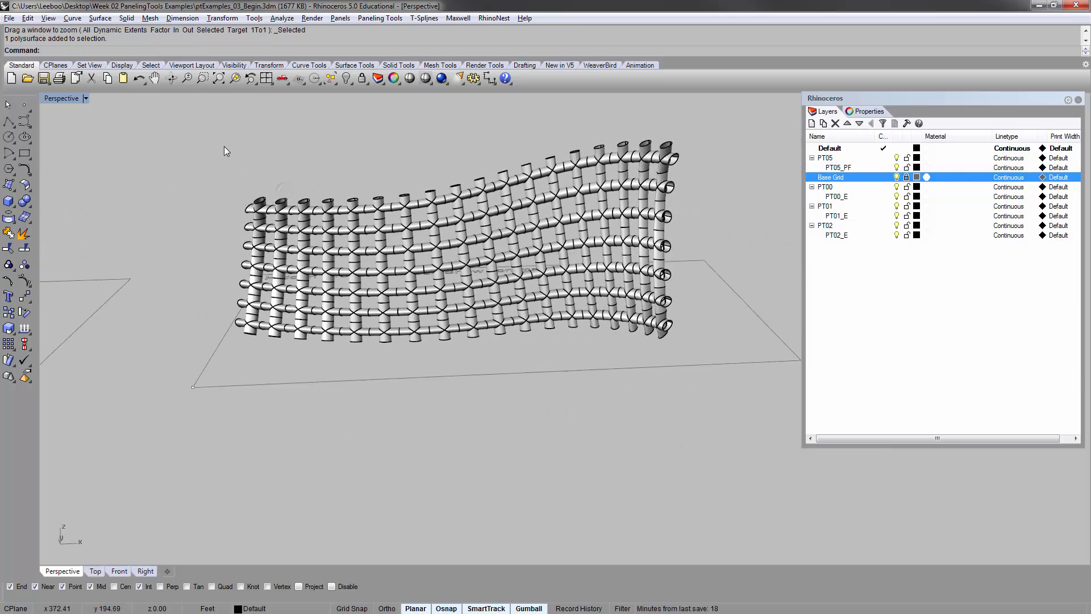
Select all pipe modules of the moved lattice and join them into one polysurface
drag(216, 141, 694, 353)
scroll(428, 247, down, 3)
click(428, 247)
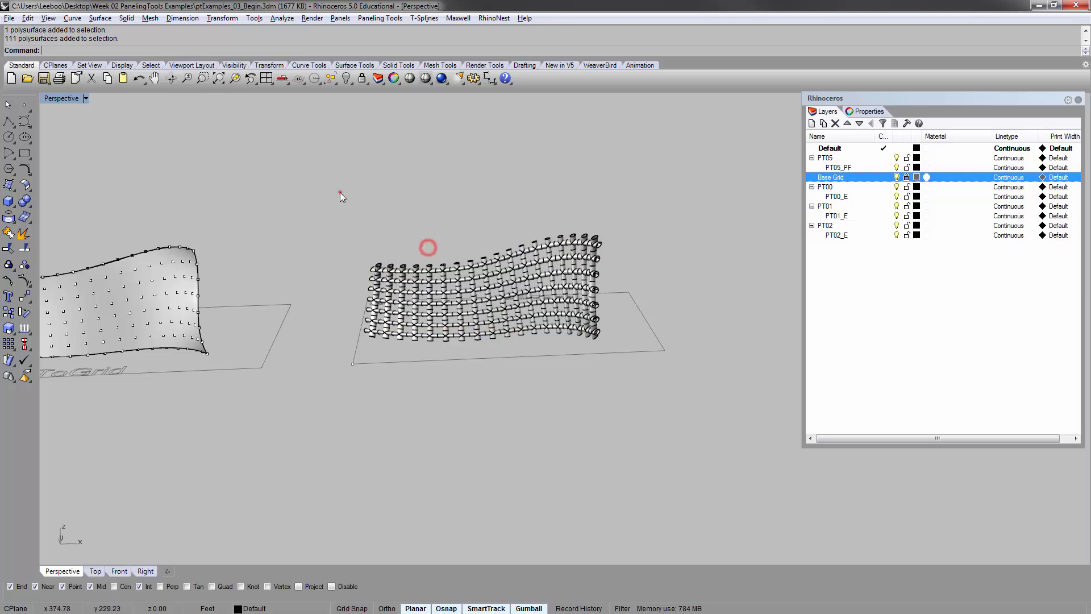
drag(628, 361, 630, 368)
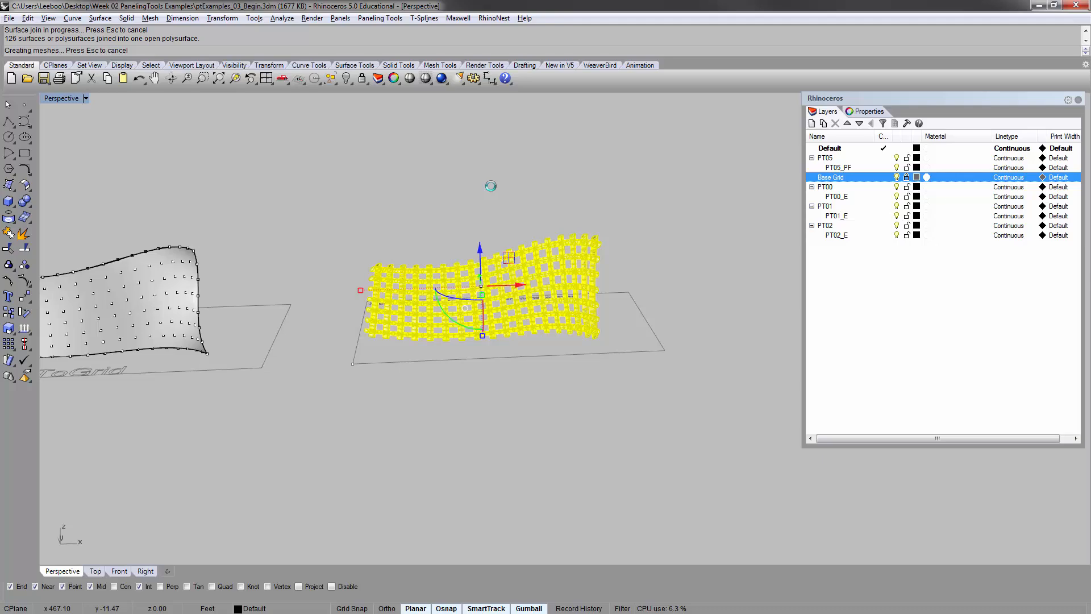
click(491, 185)
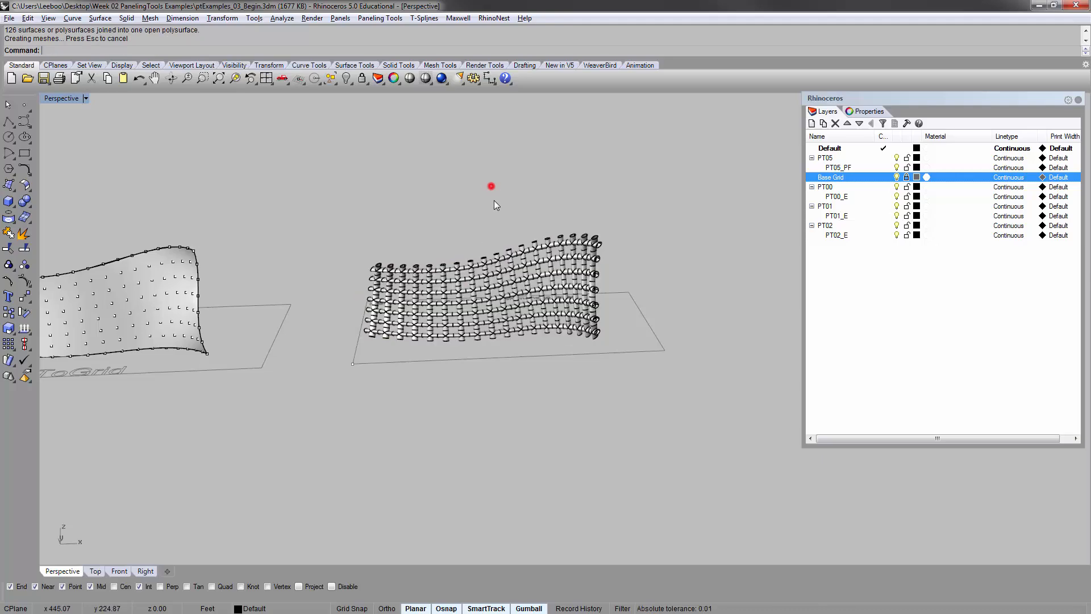
Cap the planar openings of the joined pipe lattice
click(494, 258)
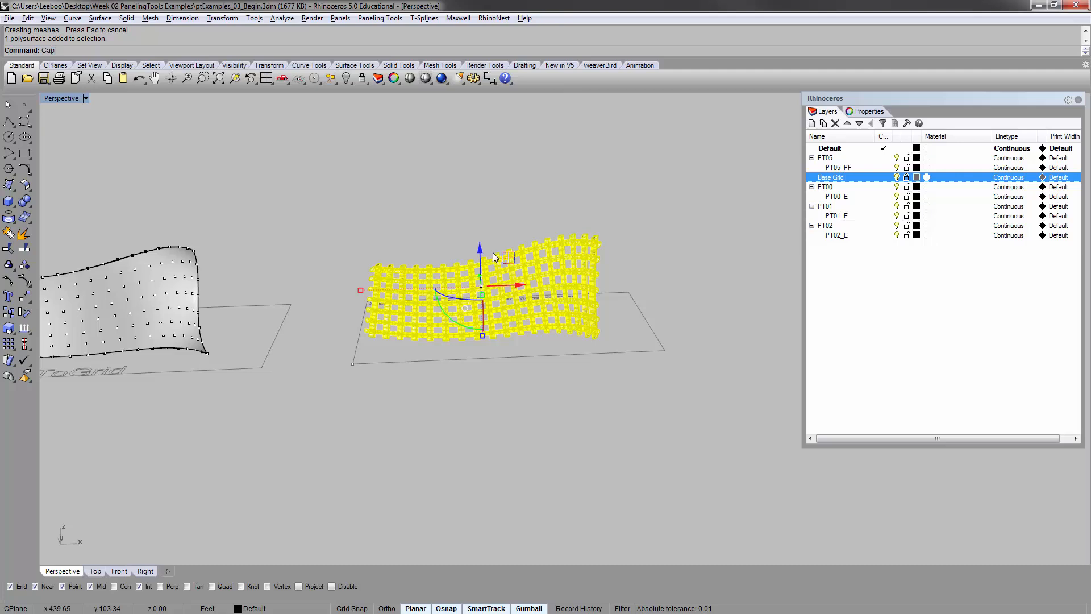
key(Return)
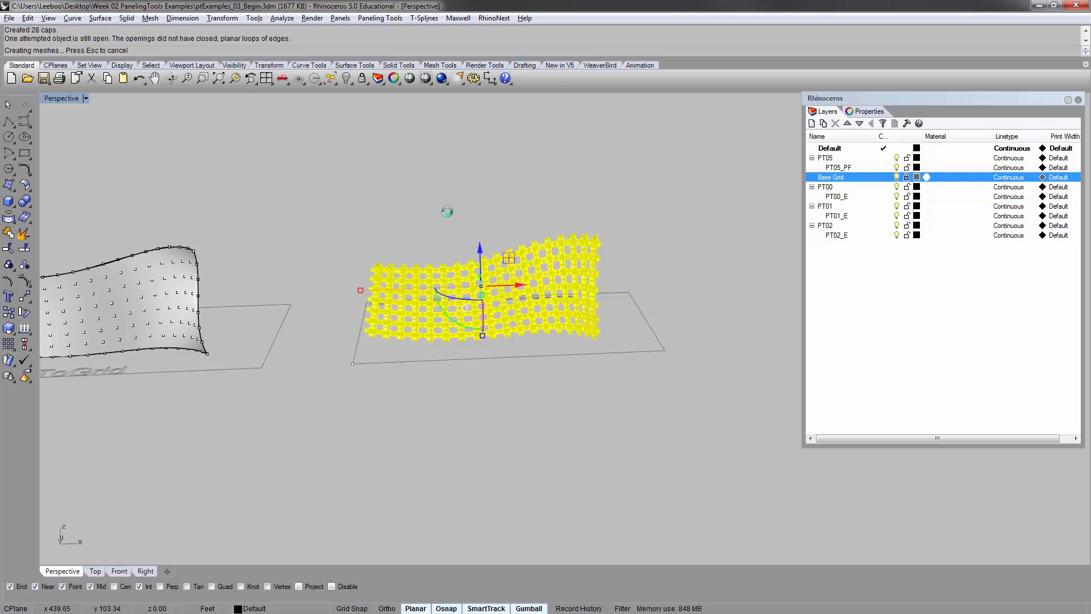
click(448, 211)
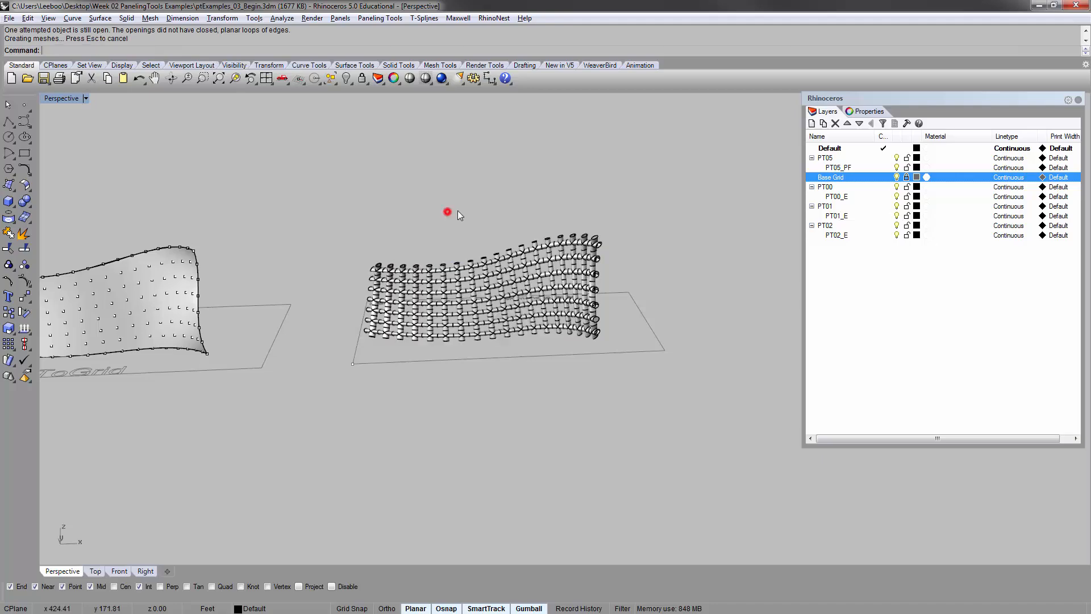
Examine the pipe ends up close along the upper edge at the lattice's strongly curved end
right_drag(454, 209, 463, 267)
scroll(544, 258, up, 4)
scroll(545, 258, up, 5)
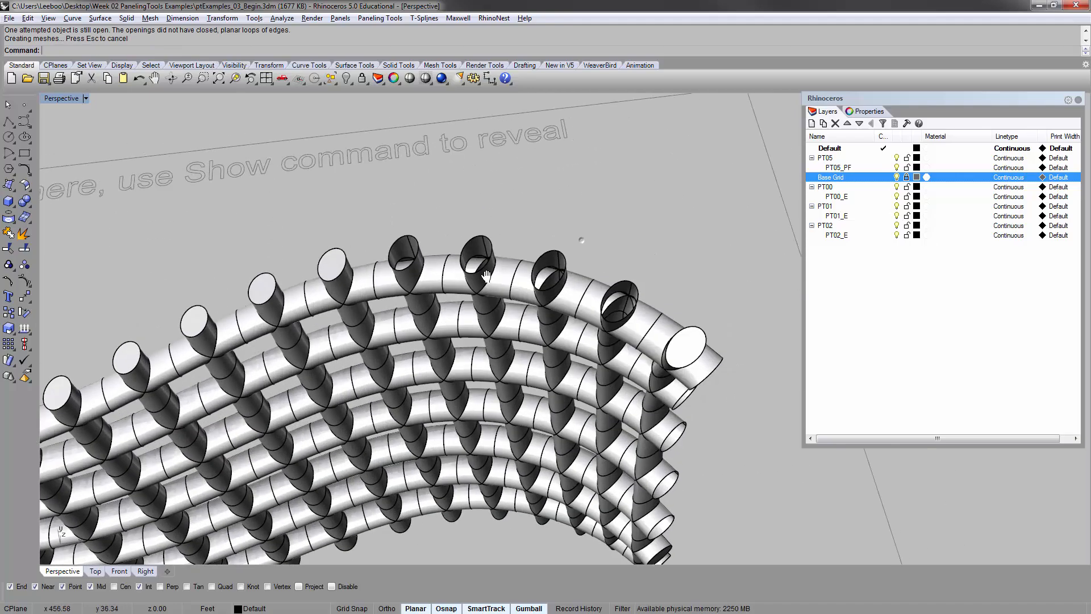
shift+right_drag(545, 258, 554, 344)
scroll(655, 406, up, 7)
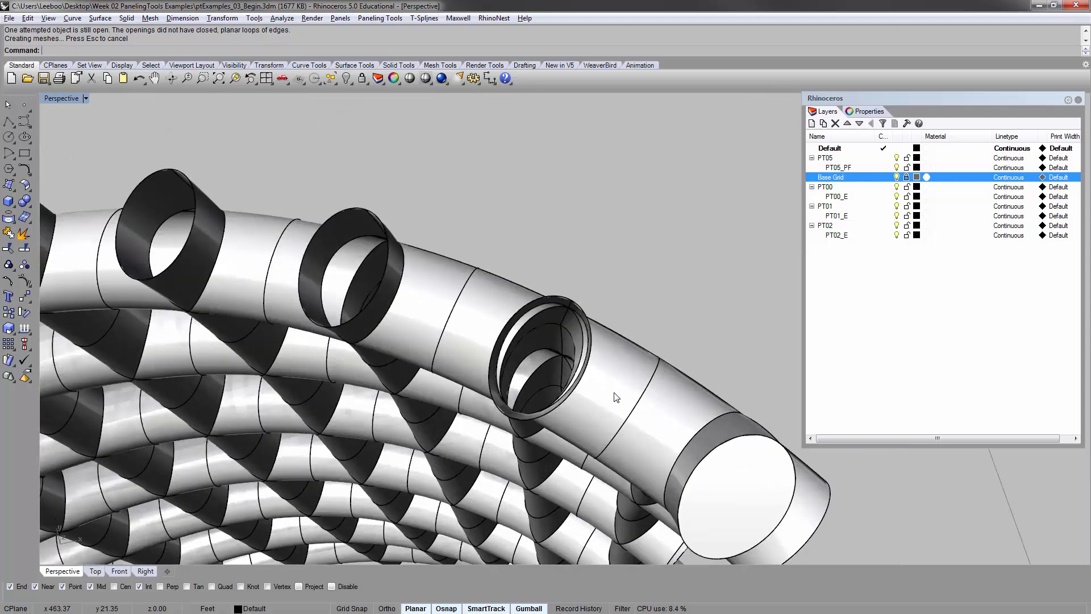
Examine the pipe ends on the underside and at the opposite, flatter end of the lattice
scroll(601, 383, down, 7)
right_drag(598, 375, 735, 282)
scroll(735, 283, down, 6)
right_drag(657, 280, 472, 176)
scroll(472, 255, up, 6)
right_drag(431, 390, 437, 362)
scroll(437, 362, down, 5)
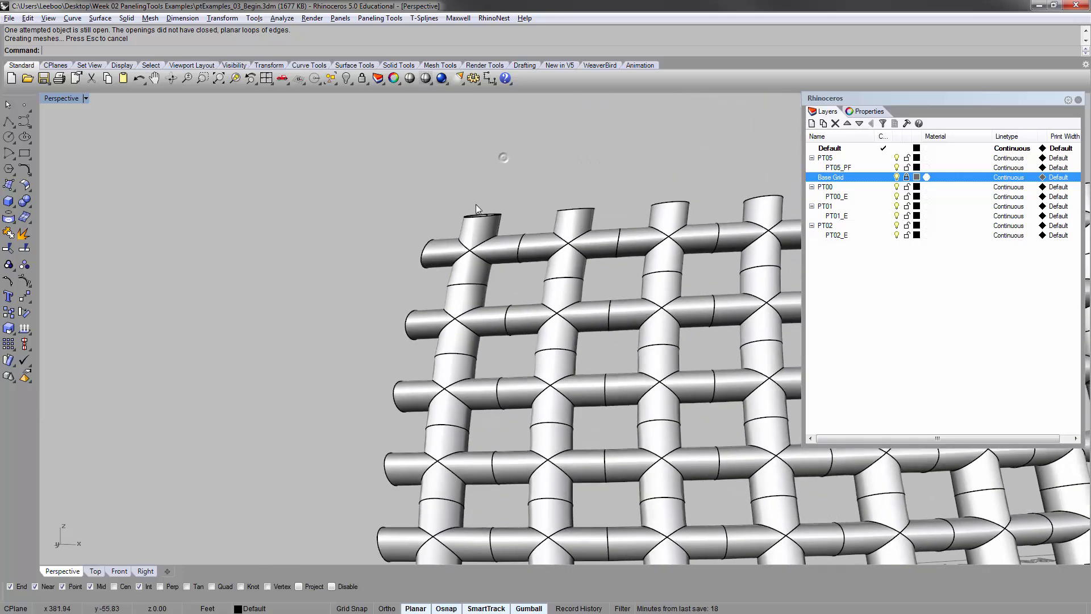
scroll(439, 240, up, 10)
scroll(461, 233, down, 5)
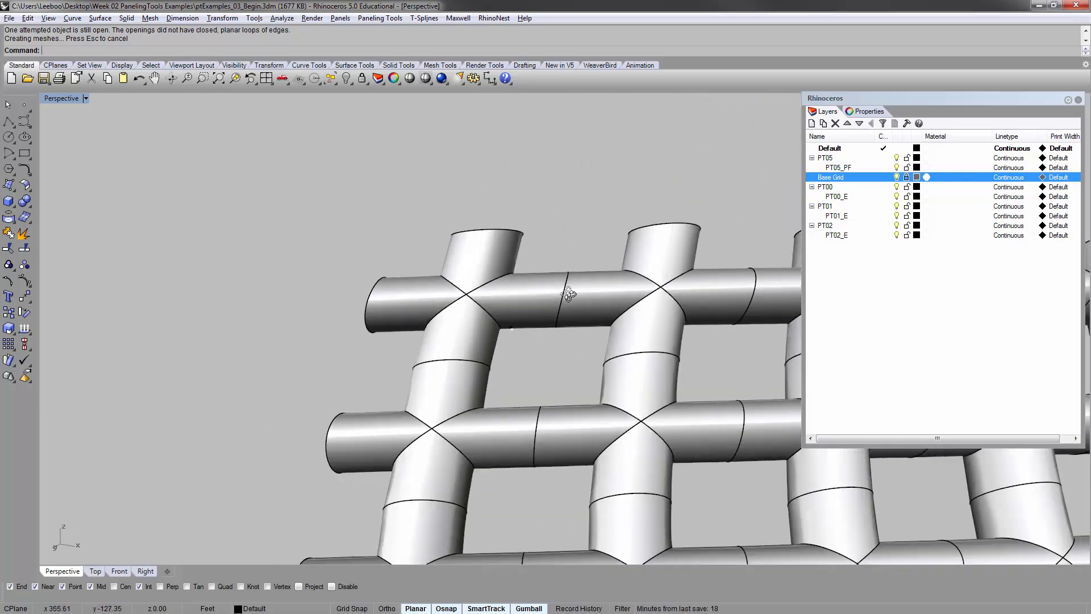
View the whole joined lattice from farther away and return to its side edge for a close look
right_drag(462, 233, 517, 355)
scroll(498, 367, down, 10)
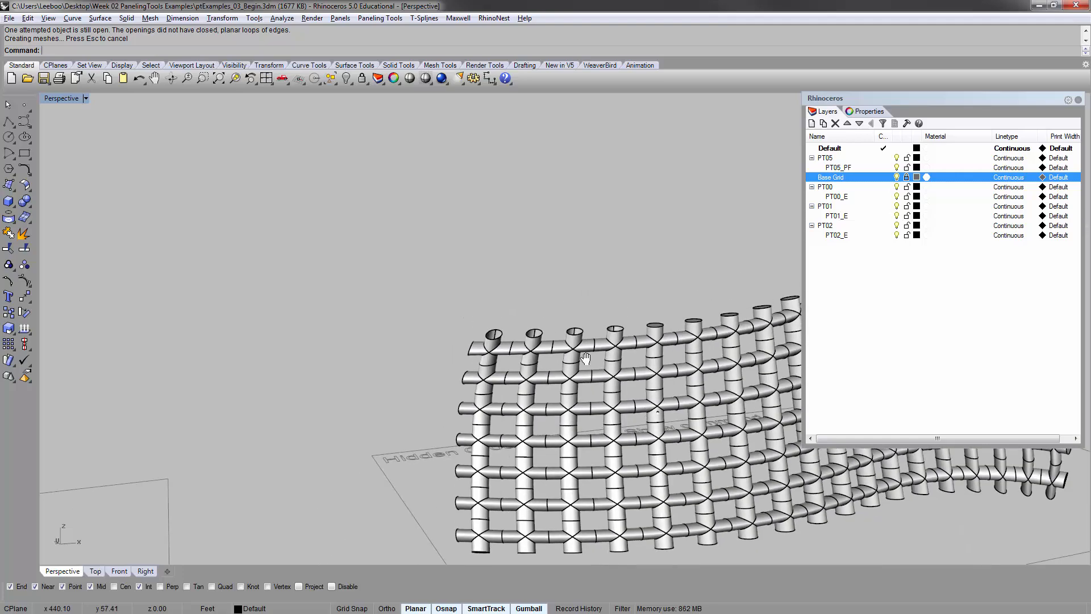
shift+right_drag(585, 359, 307, 261)
scroll(493, 314, down, 6)
mouse_move(545, 291)
shift+right_down()
mouse_move(576, 267)
mouse_move(543, 277)
shift+right_up()
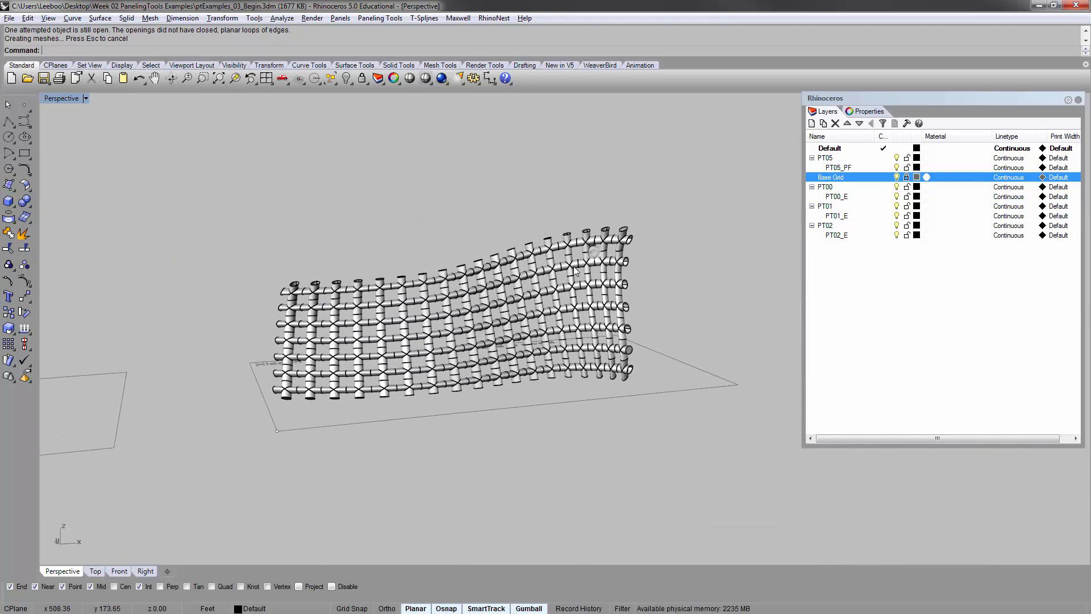
scroll(540, 278, up, 2)
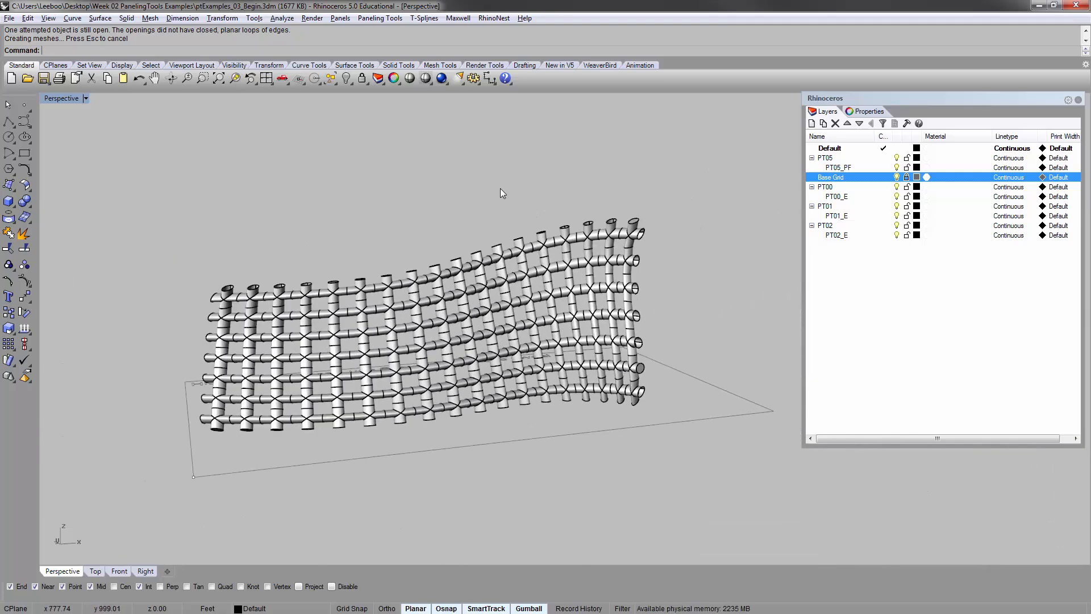
mouse_move(500, 189)
right_down()
mouse_move(401, 267)
mouse_move(382, 316)
mouse_move(405, 297)
mouse_move(378, 274)
mouse_move(567, 236)
mouse_move(628, 203)
mouse_move(674, 201)
mouse_move(680, 165)
mouse_move(679, 205)
mouse_move(645, 253)
mouse_move(426, 232)
mouse_move(424, 249)
mouse_move(273, 195)
right_up()
scroll(356, 284, up, 10)
Select the joined pipe lattice, zoom to it, clear the selection, and view all the example frames together
click(271, 194)
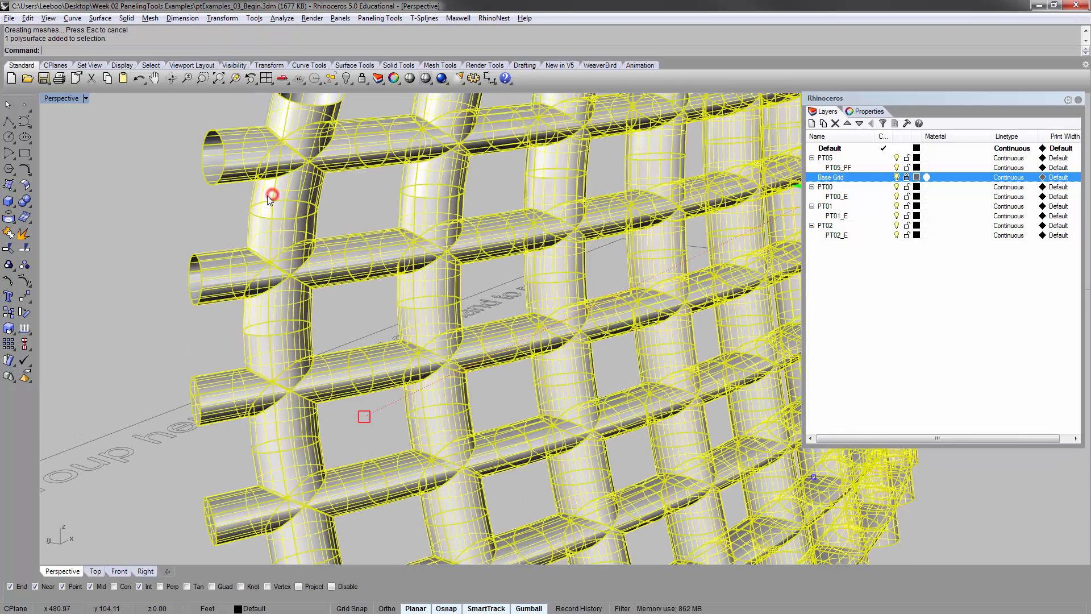
click(234, 78)
click(237, 150)
right_drag(363, 284, 487, 333)
scroll(487, 335, down, 10)
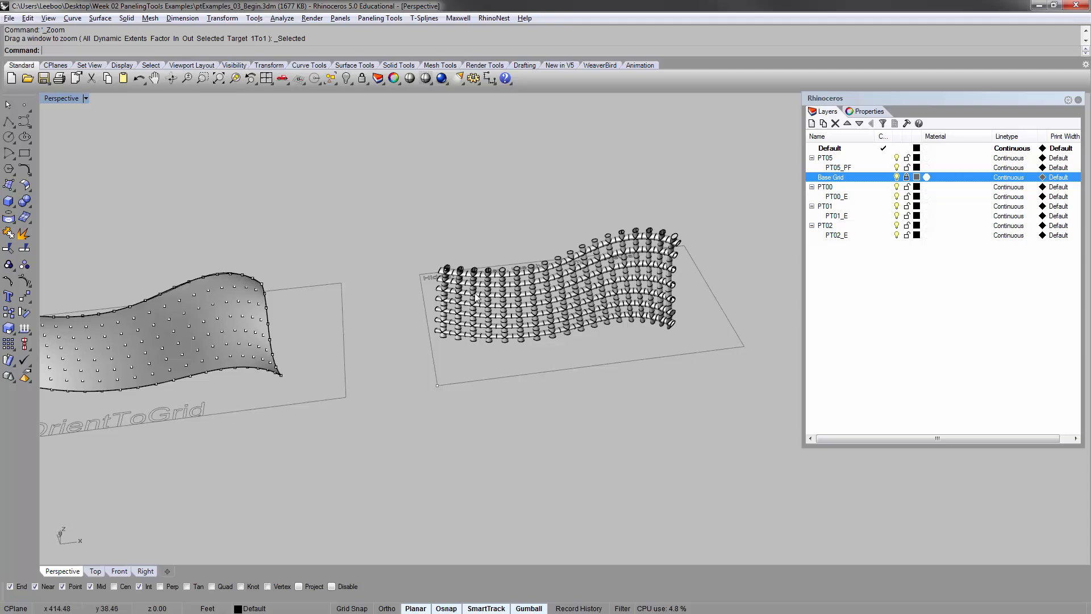
scroll(482, 293, down, 10)
right_drag(442, 260, 478, 257)
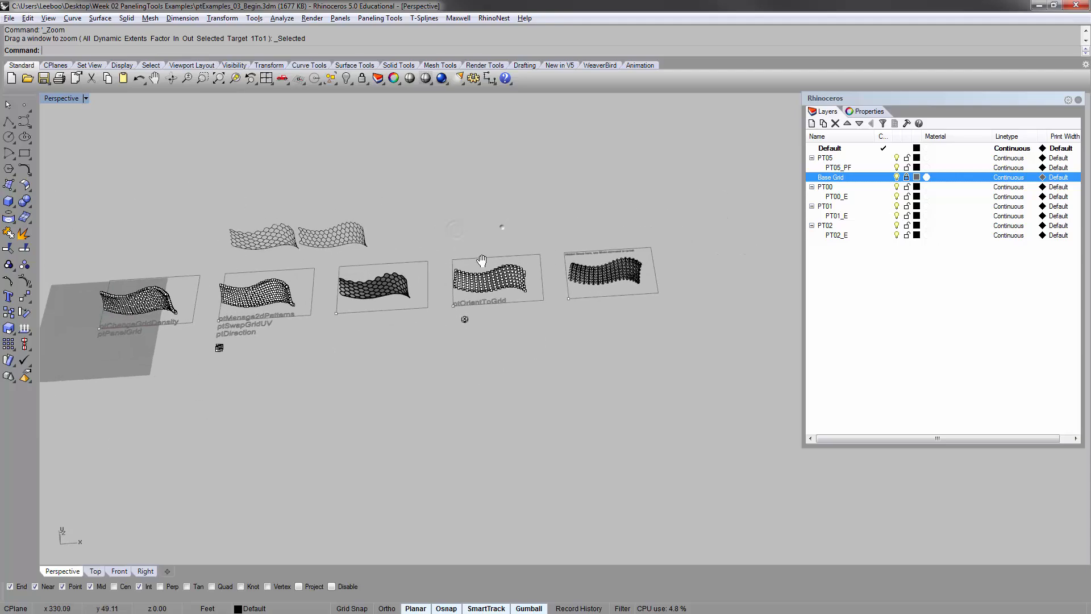